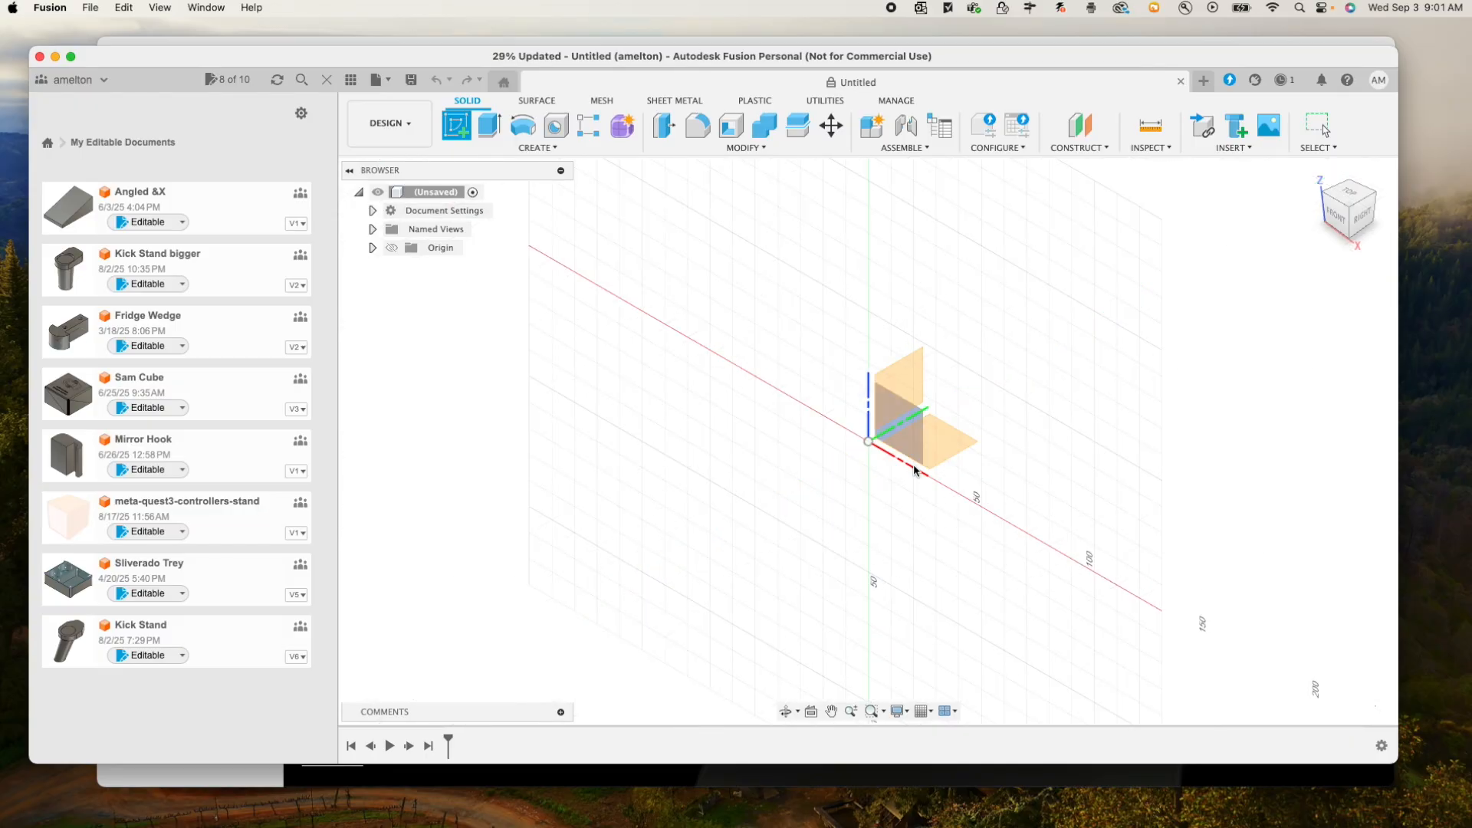
# Start a sketch on the horizontal XY origin plane and change the document units to inch, ouncemass.
pyautogui.click(933, 457)
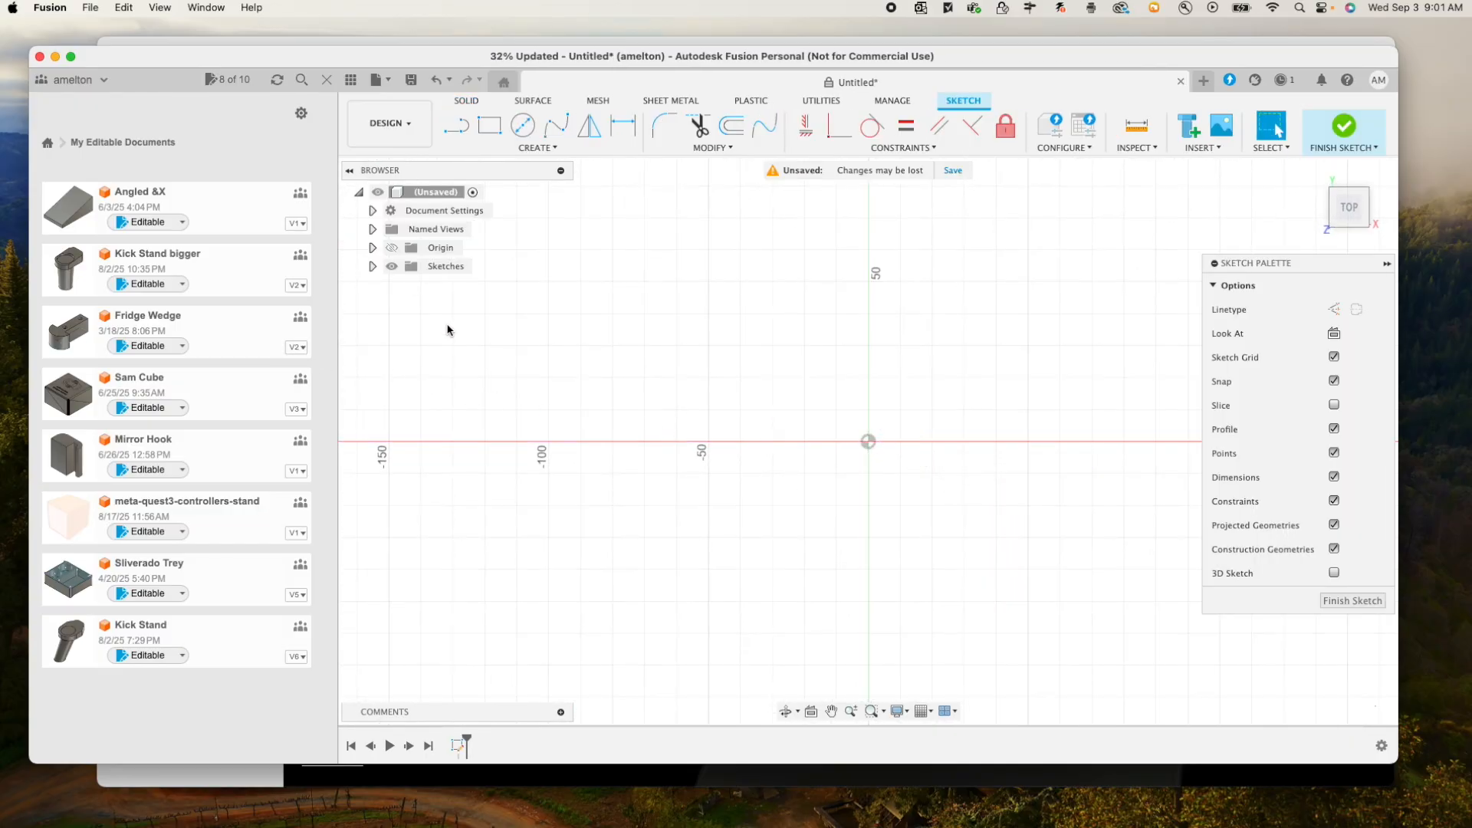
pyautogui.click(489, 125)
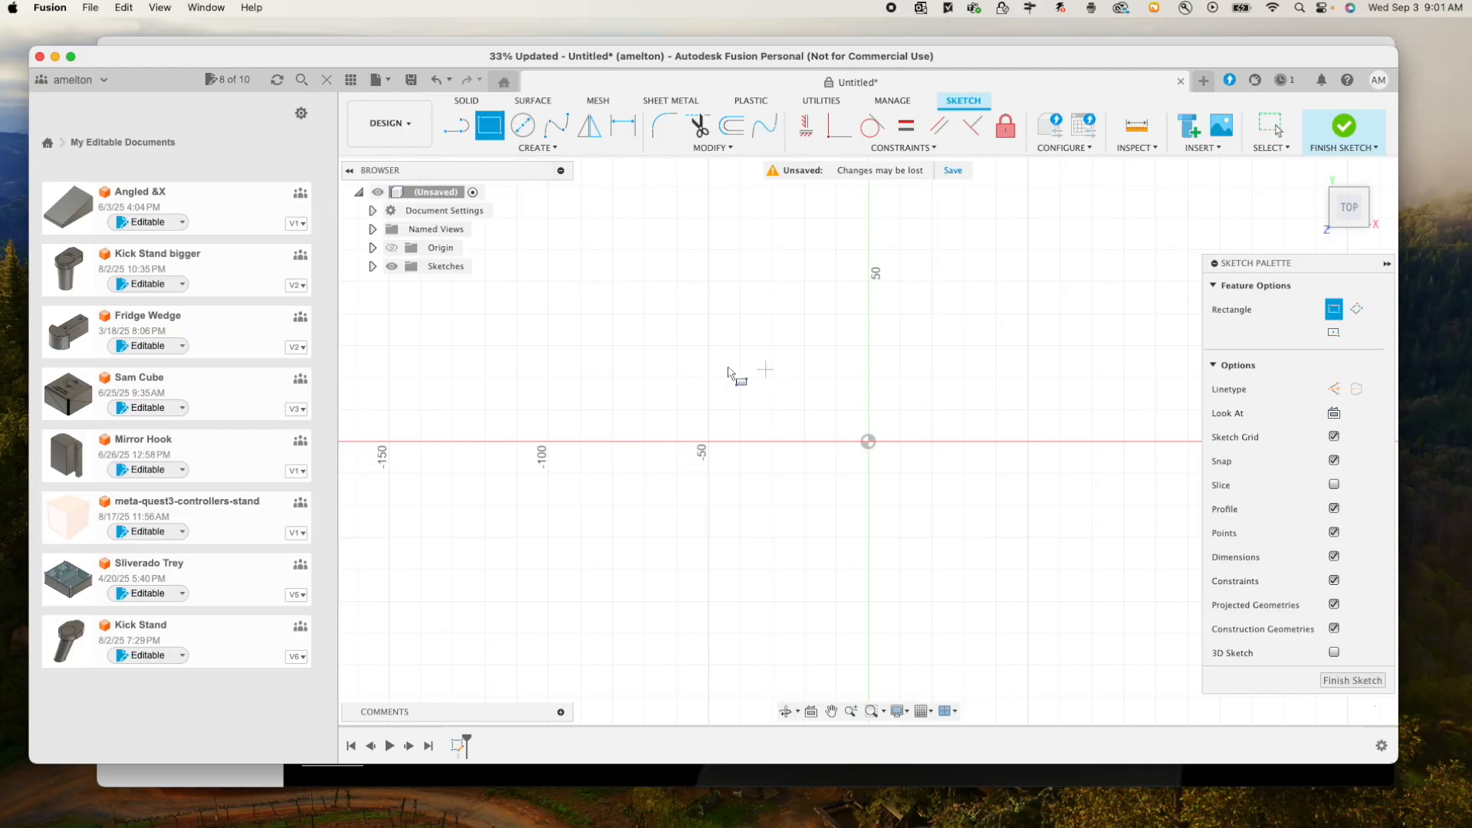
pyautogui.click(373, 212)
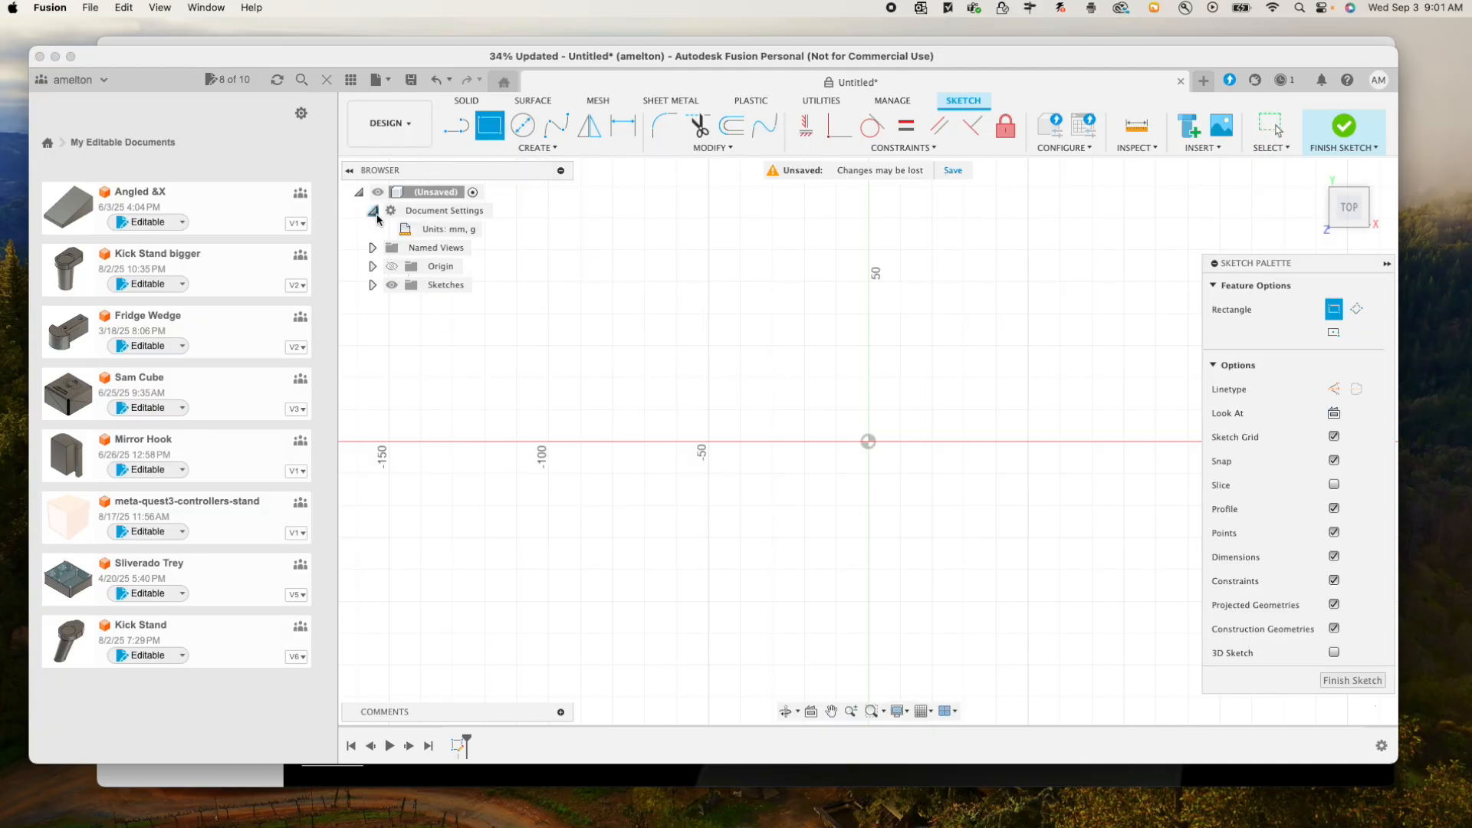
pyautogui.moveTo(427, 234)
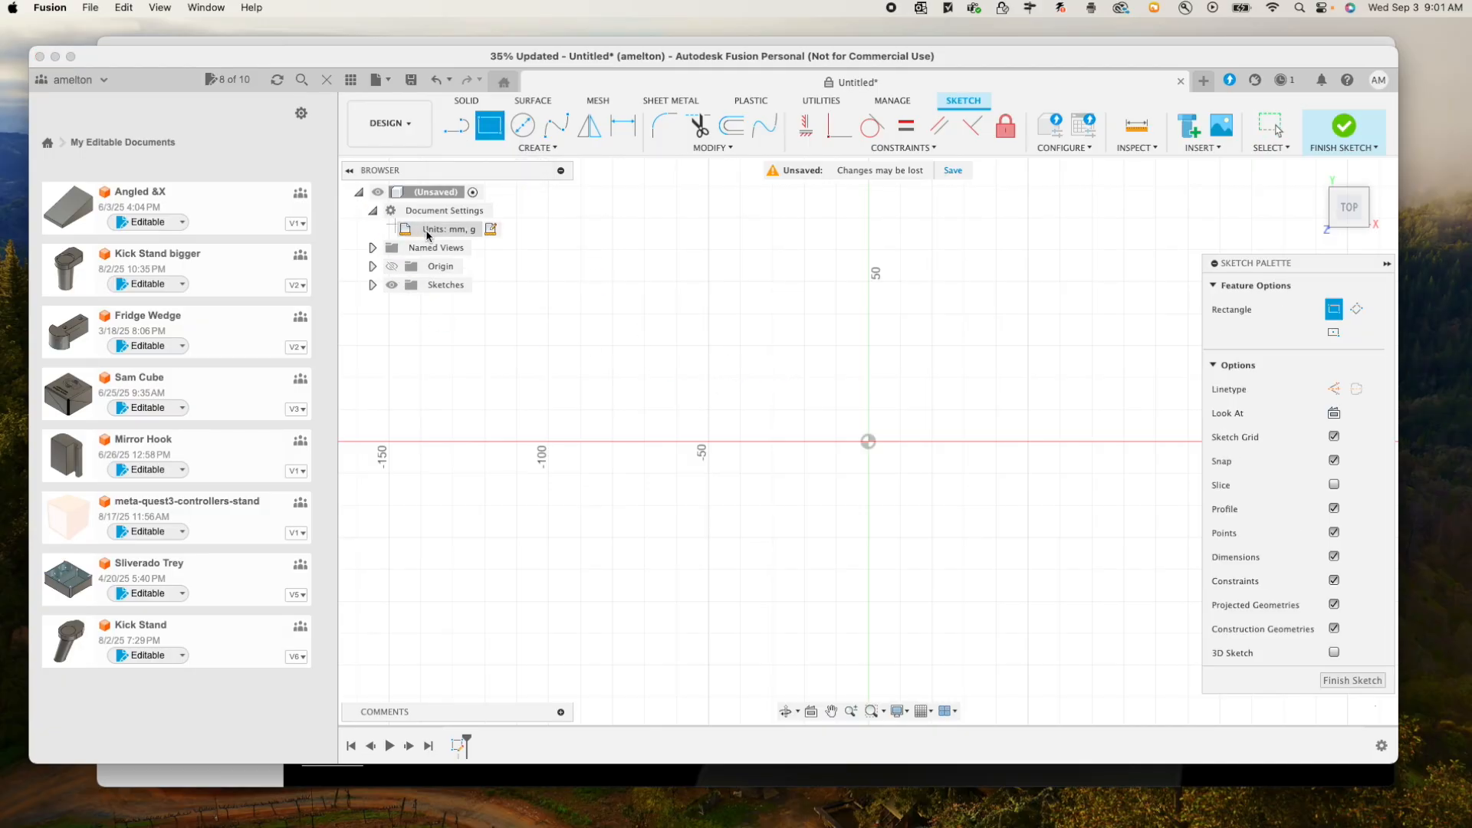
pyautogui.click(488, 229)
pyautogui.click(1120, 287)
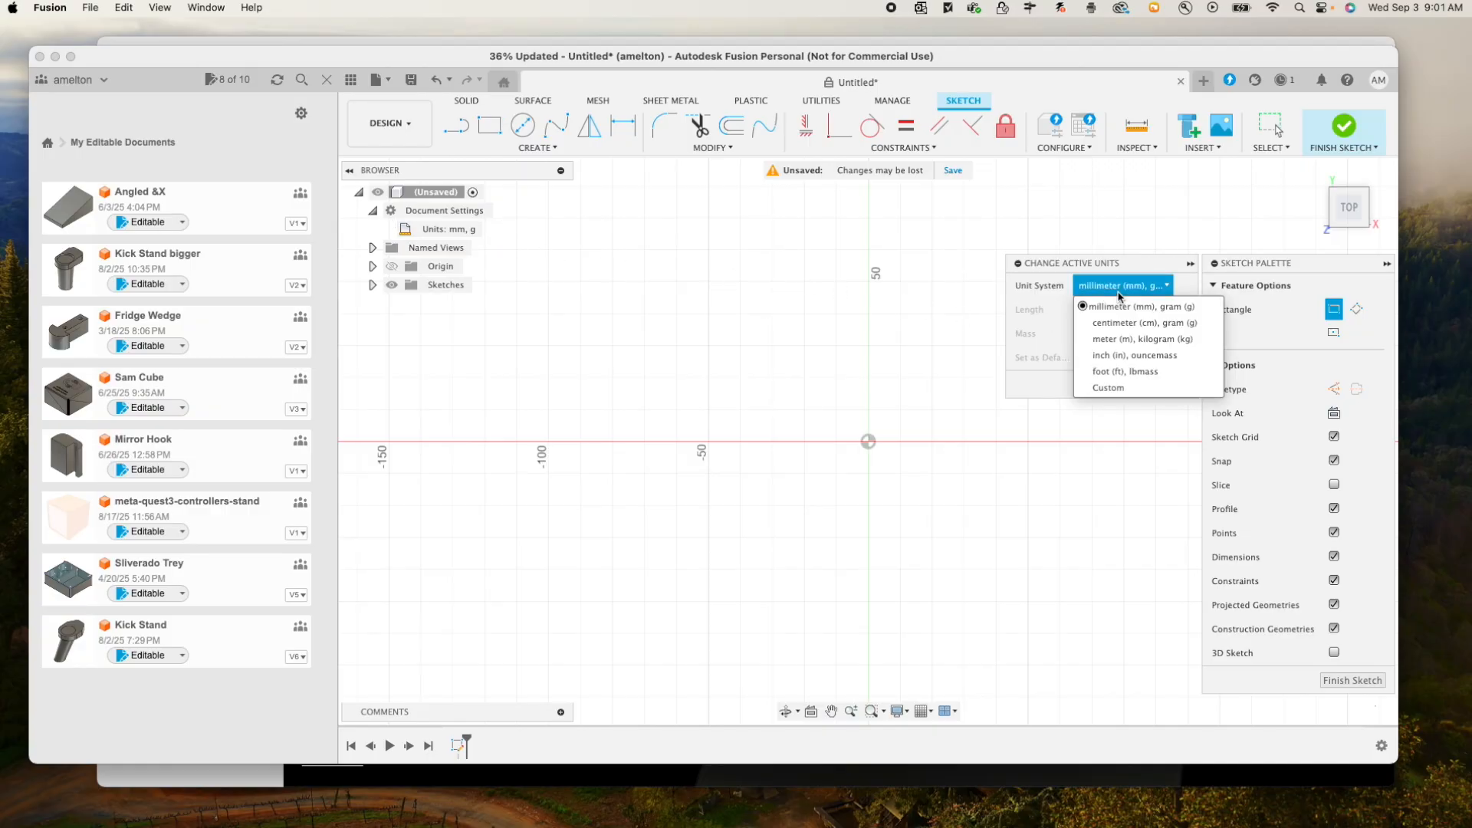
pyautogui.click(1120, 354)
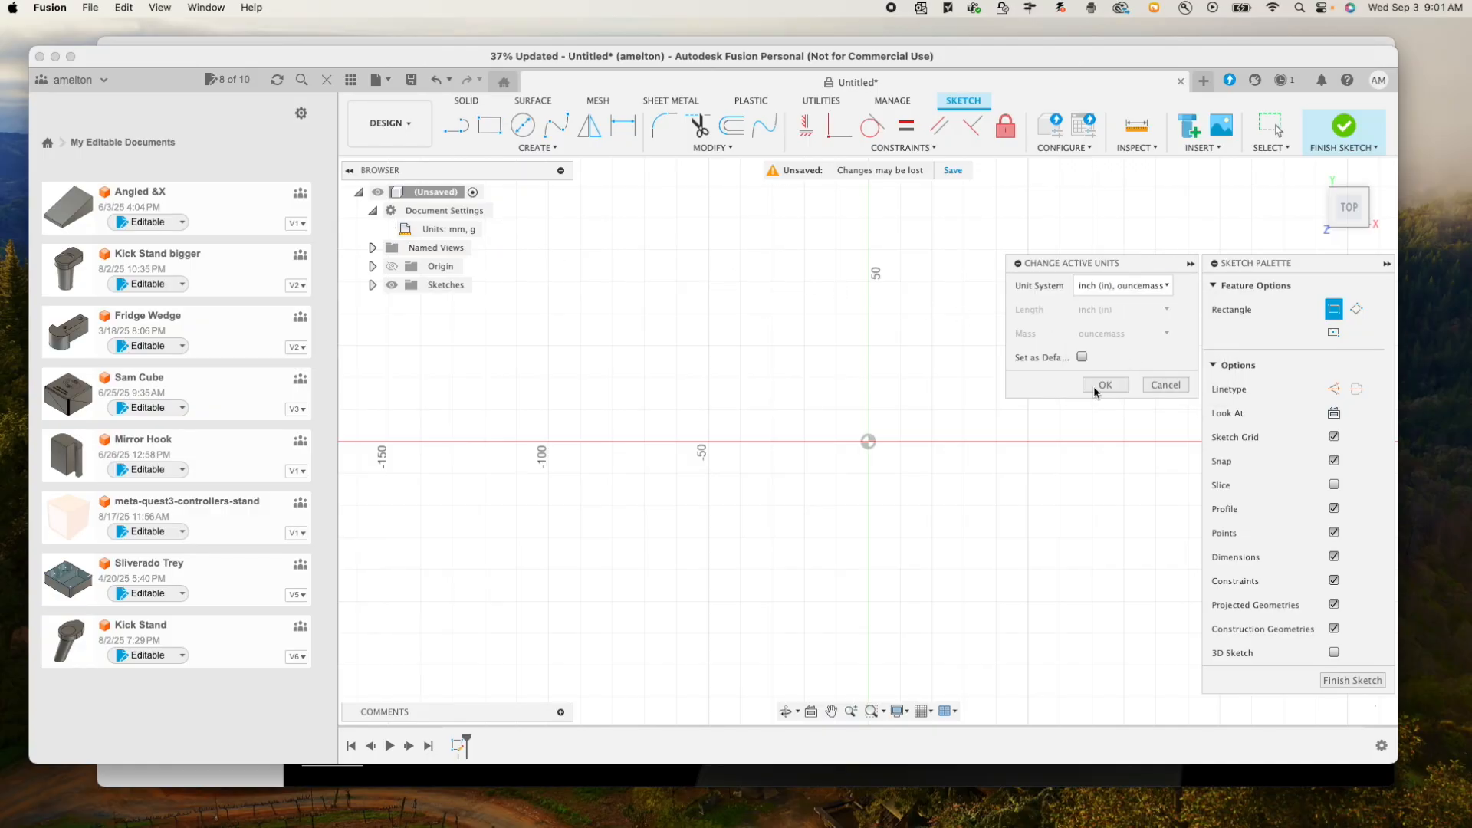
pyautogui.click(1103, 385)
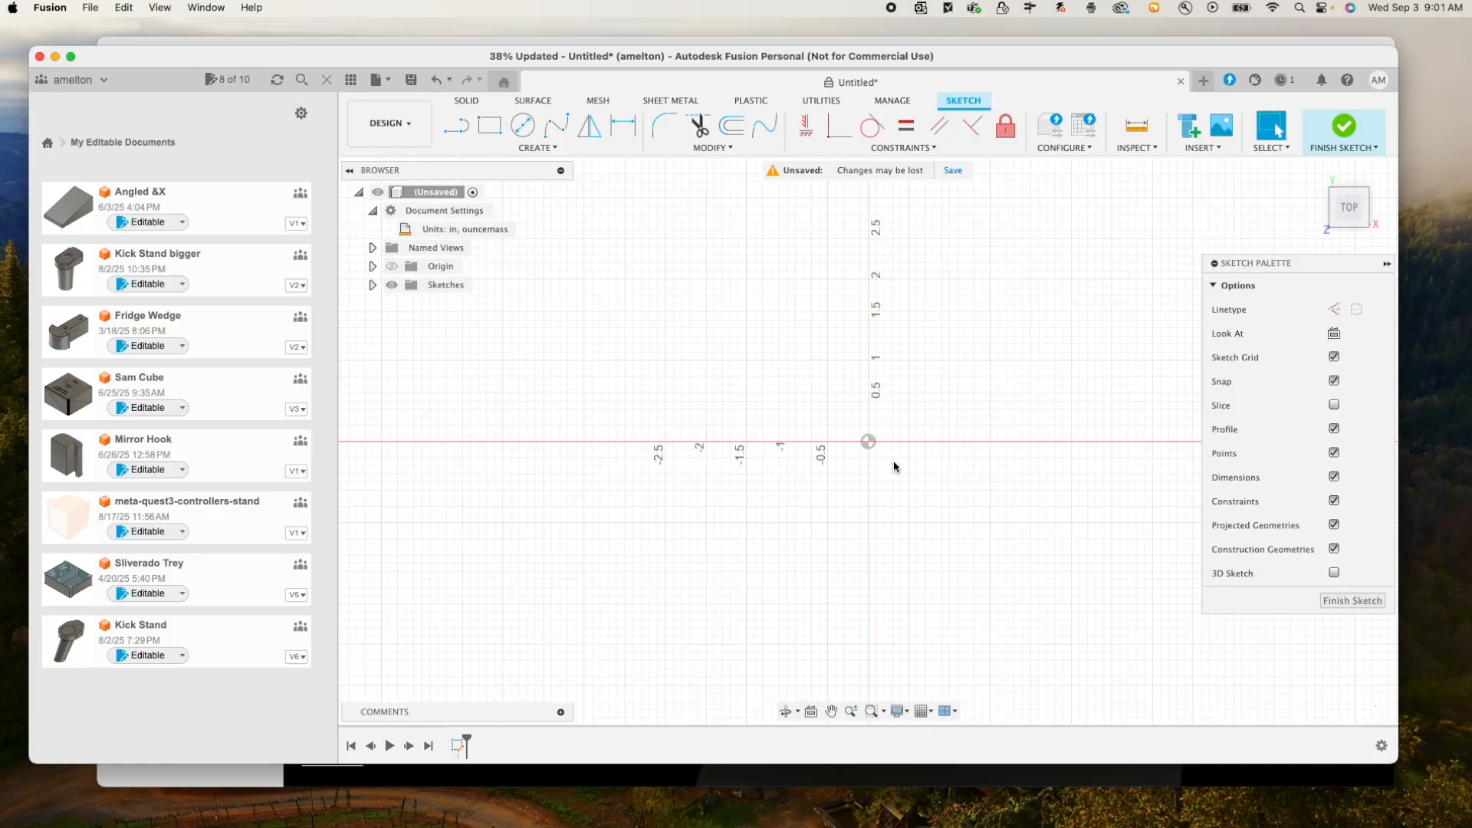
# Sketch a rectangle from the origin, 6/8 in wide and 0.5 in high.
pyautogui.click(479, 131)
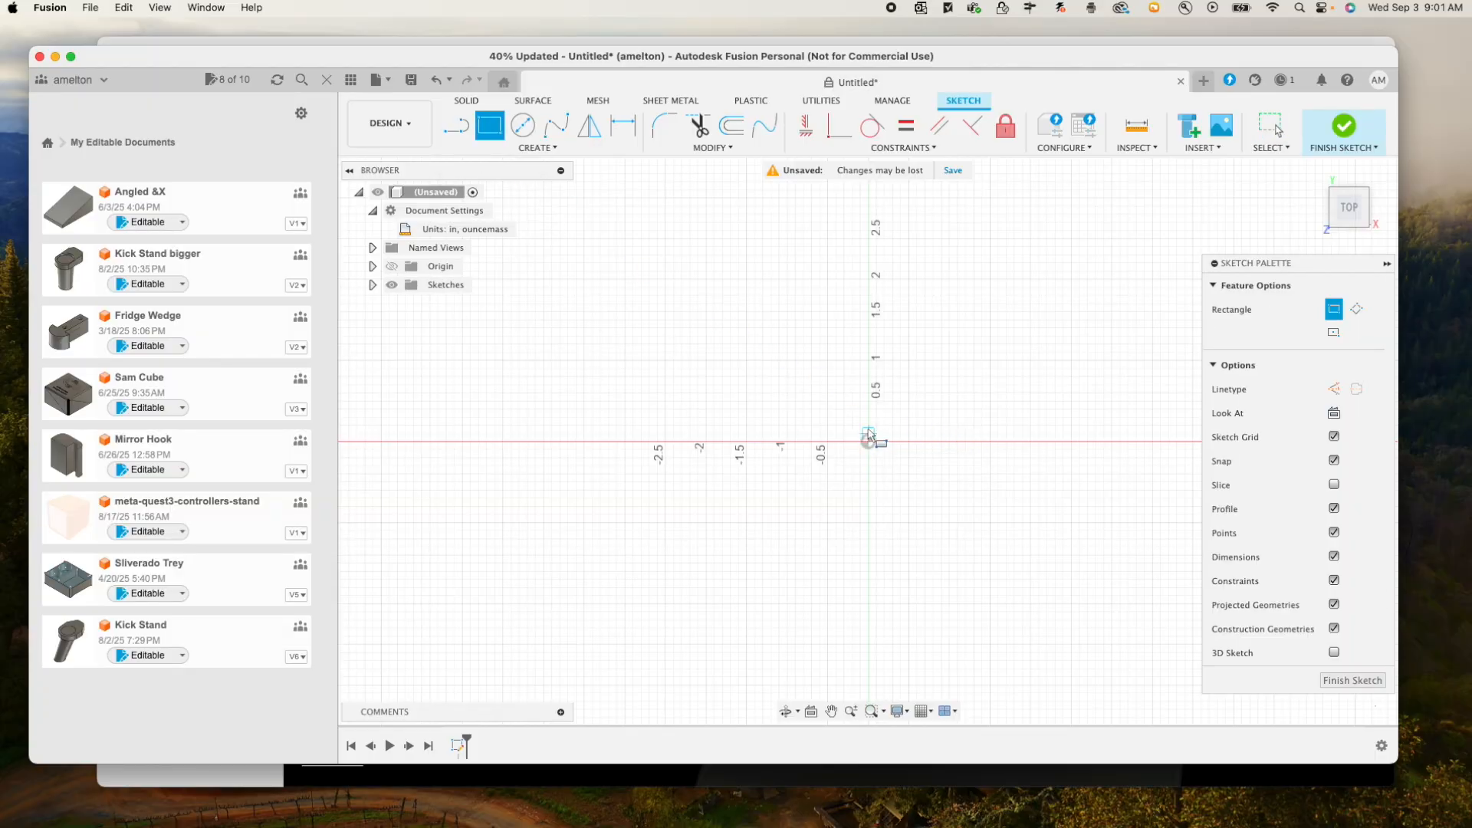
pyautogui.click(867, 440)
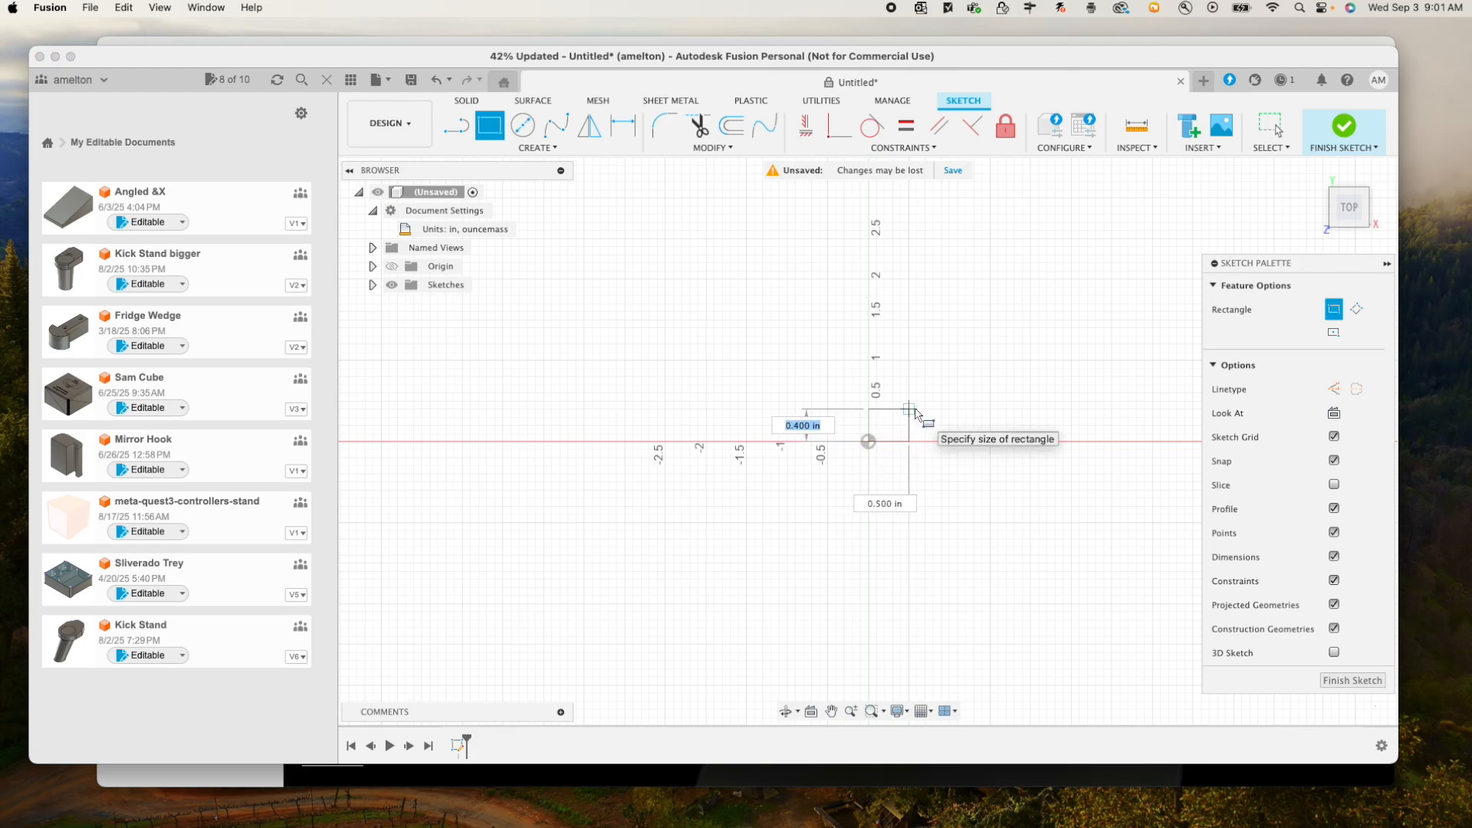
pyautogui.write('.5')
pyautogui.press('Tab')
pyautogui.press('Tab')
pyautogui.write('6/8')
pyautogui.press('Tab')
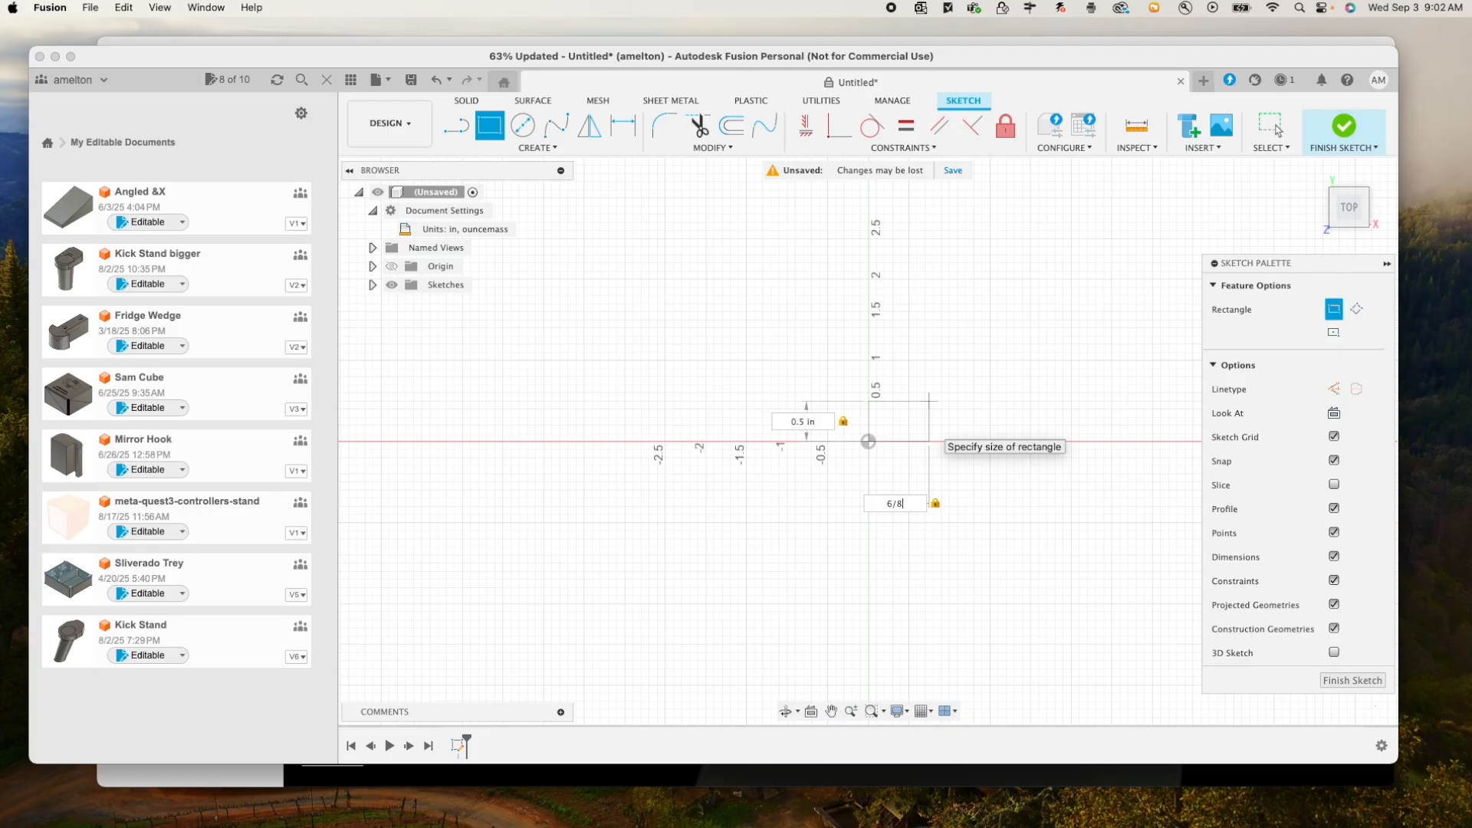
pyautogui.press('Return')
pyautogui.press('Return')
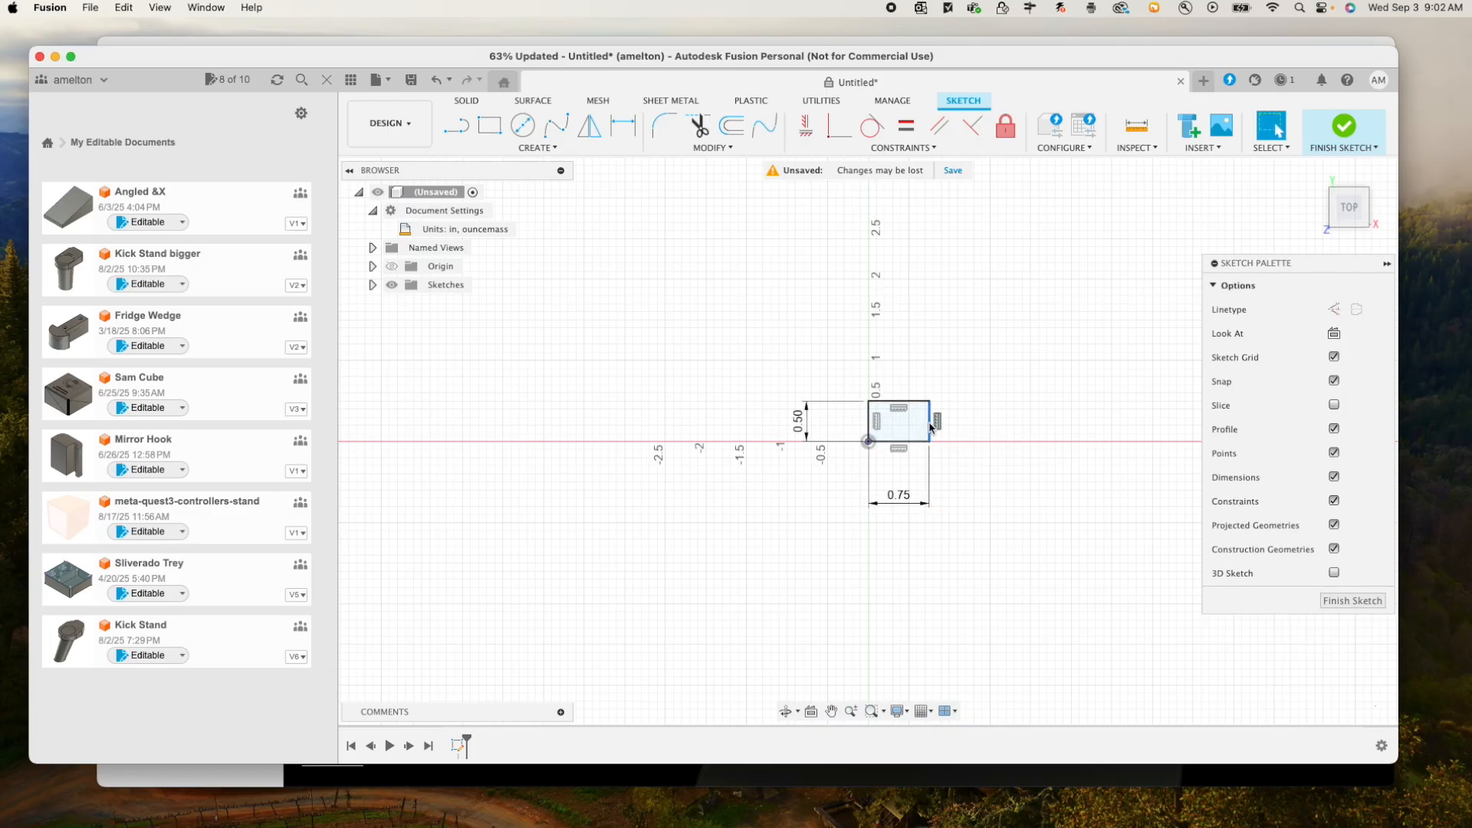
# Extrude the rectangular profile upward 0.125 in as a new body.
pyautogui.click(910, 427)
pyautogui.press('e')
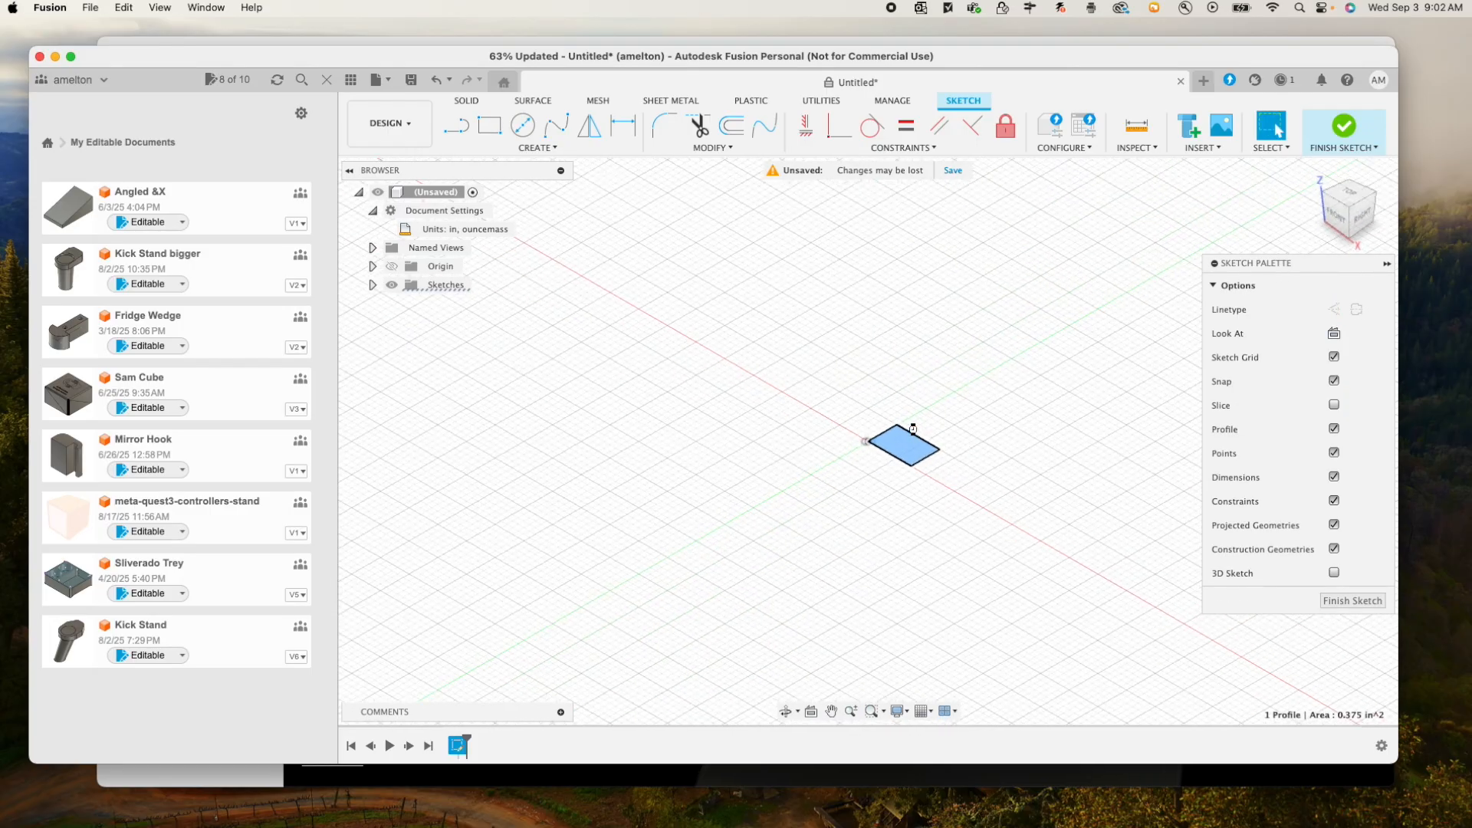
pyautogui.write('.12')
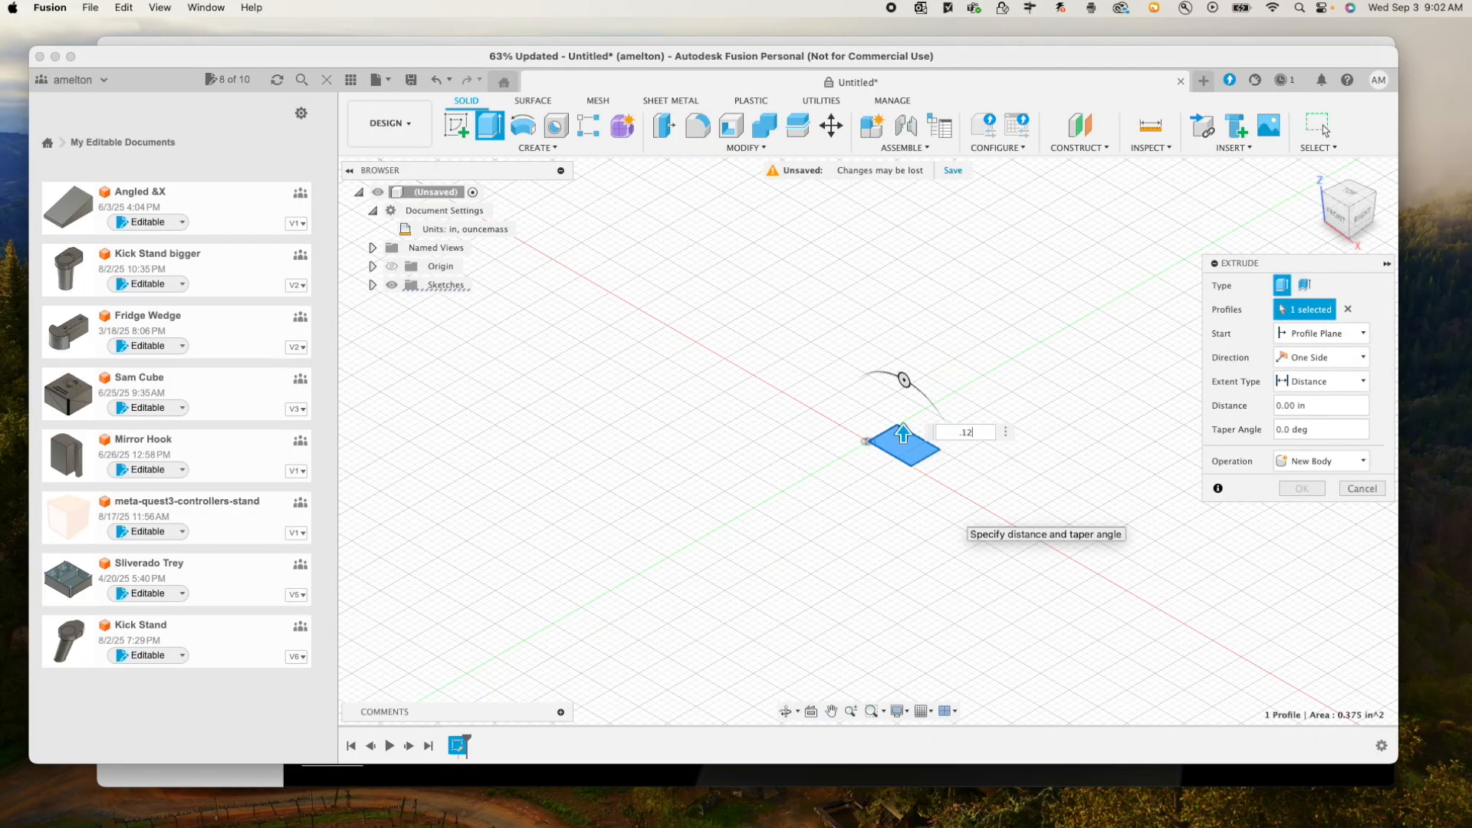
pyautogui.write('5')
pyautogui.press('Return')
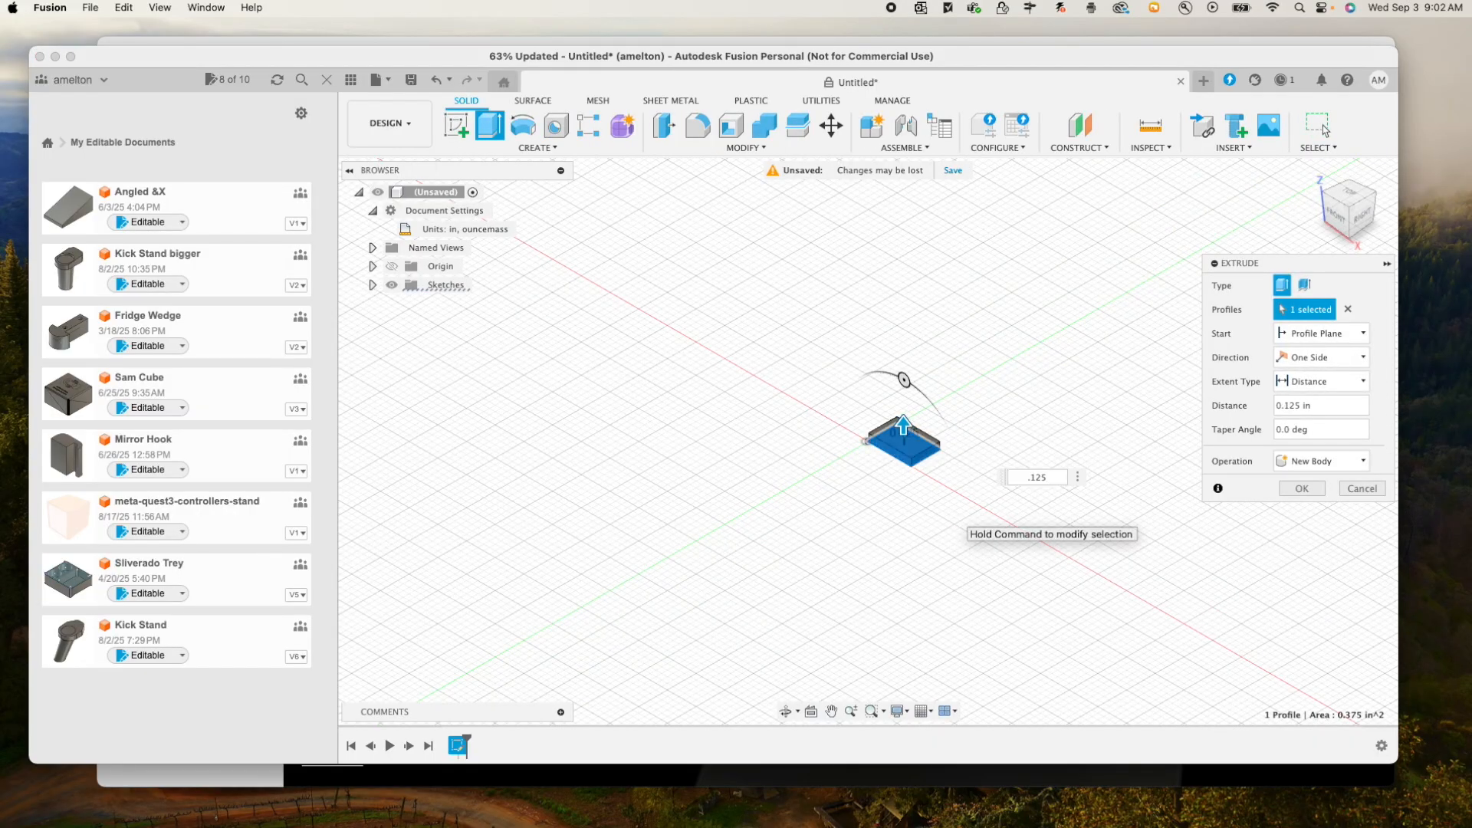
pyautogui.press('Return')
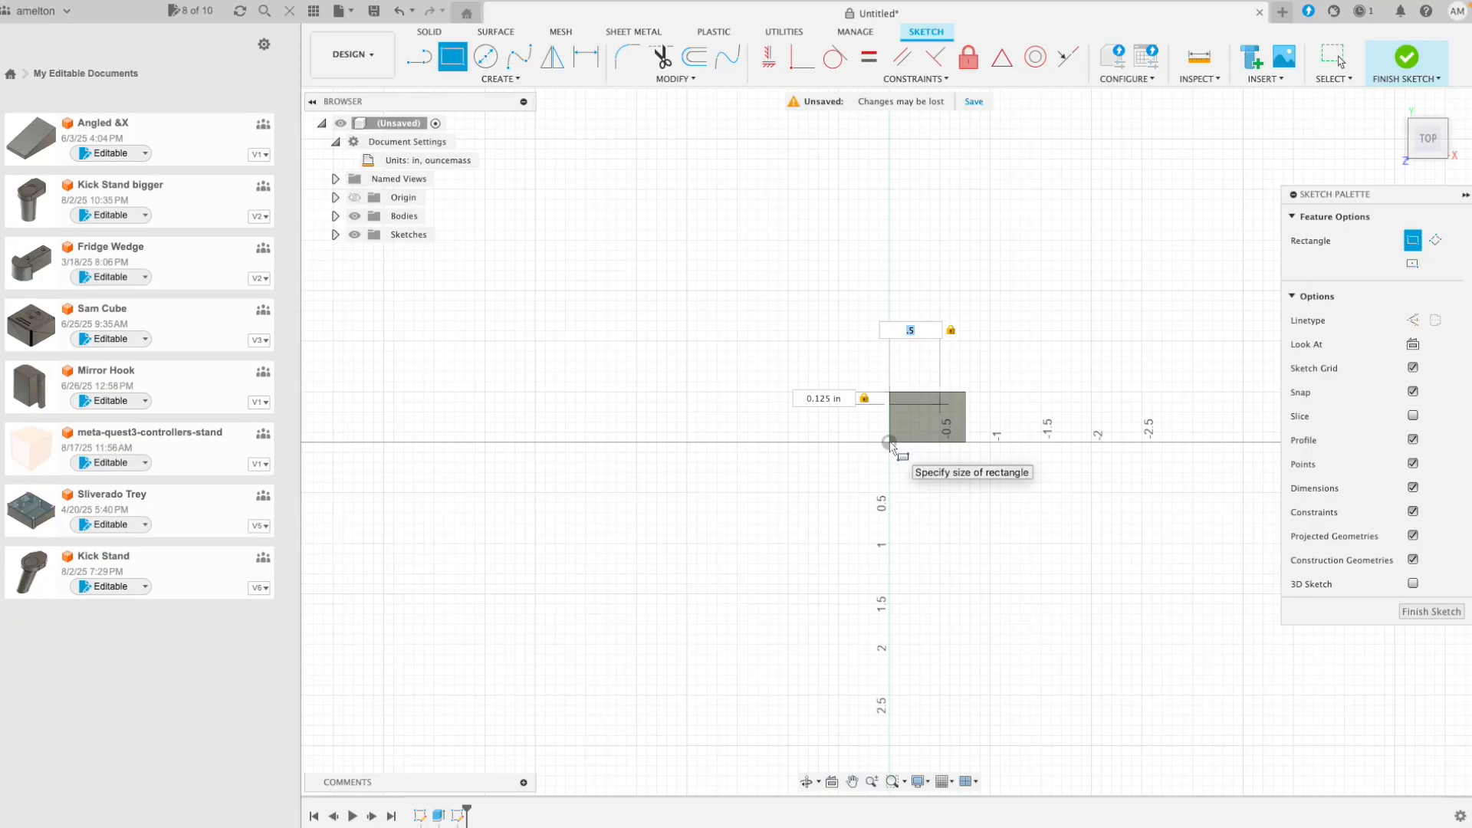
# Sketch a 0.125 by 0.5 in rectangle along the short edge of the block's top face at the origin, and finish the sketch.
pyautogui.press('BackSpace')
pyautogui.press('Tab')
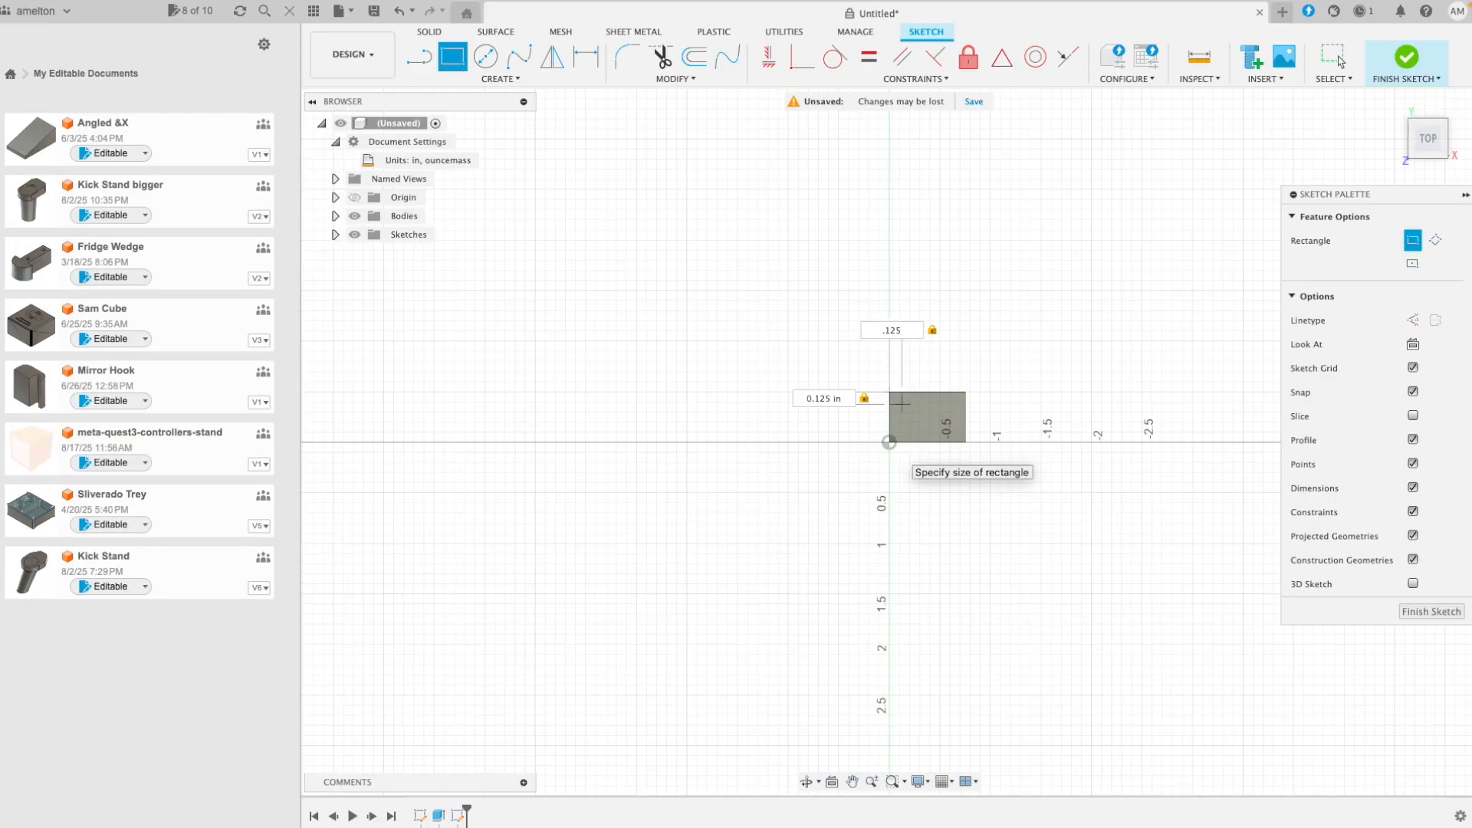
pyautogui.press('BackSpace')
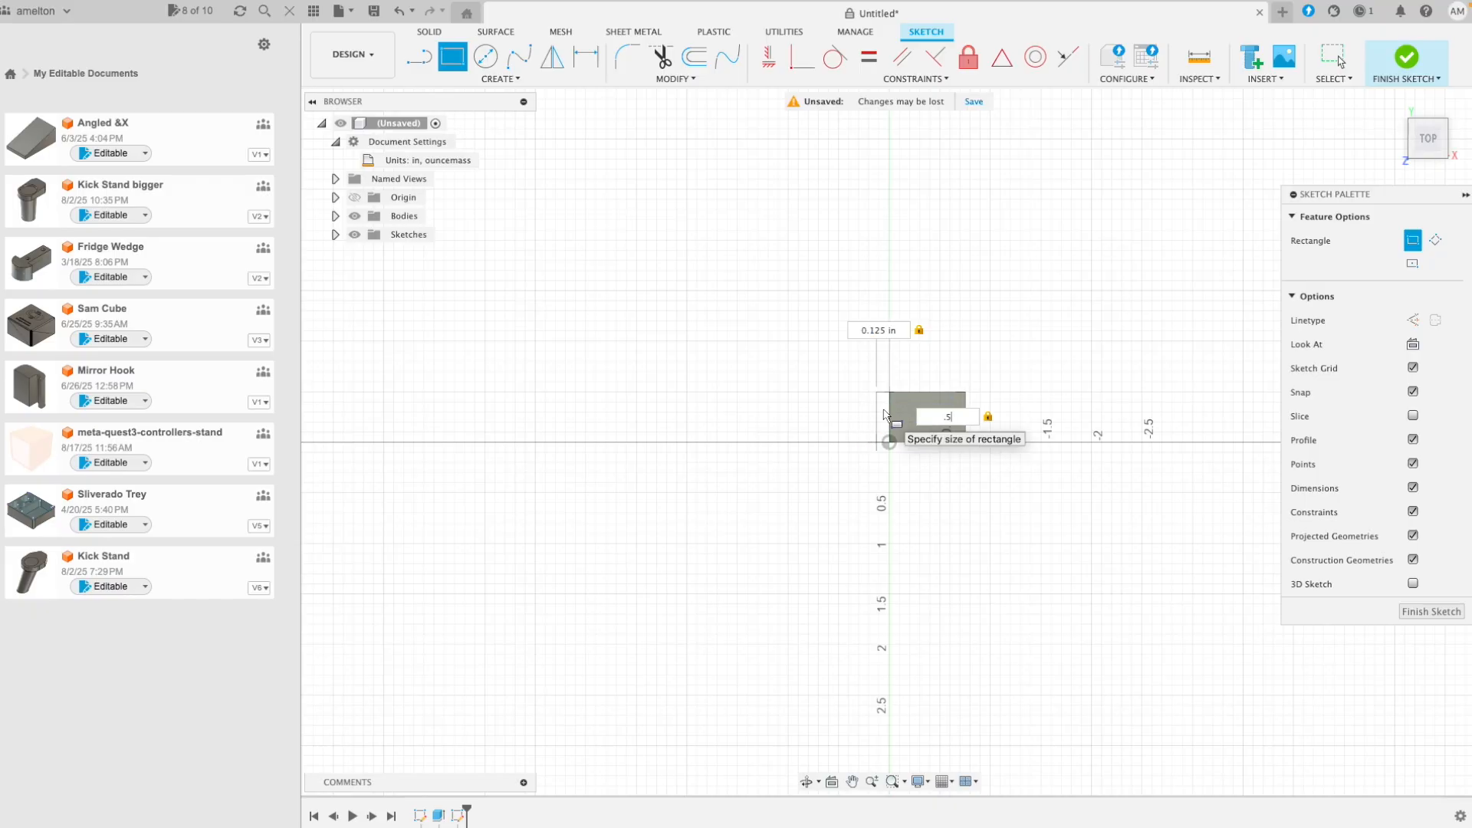
pyautogui.press('Tab')
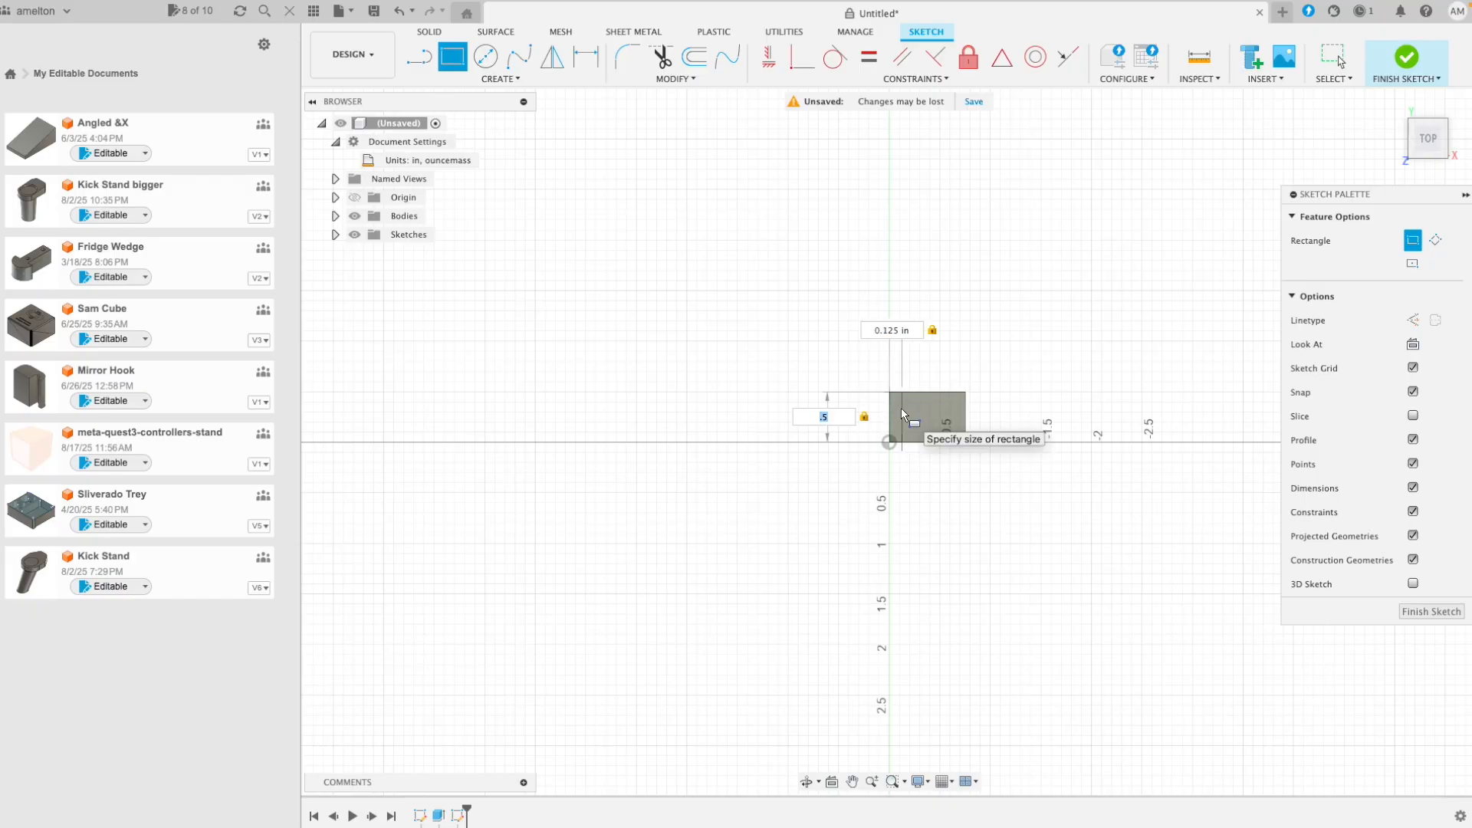
pyautogui.press('Return')
pyautogui.click(1400, 611)
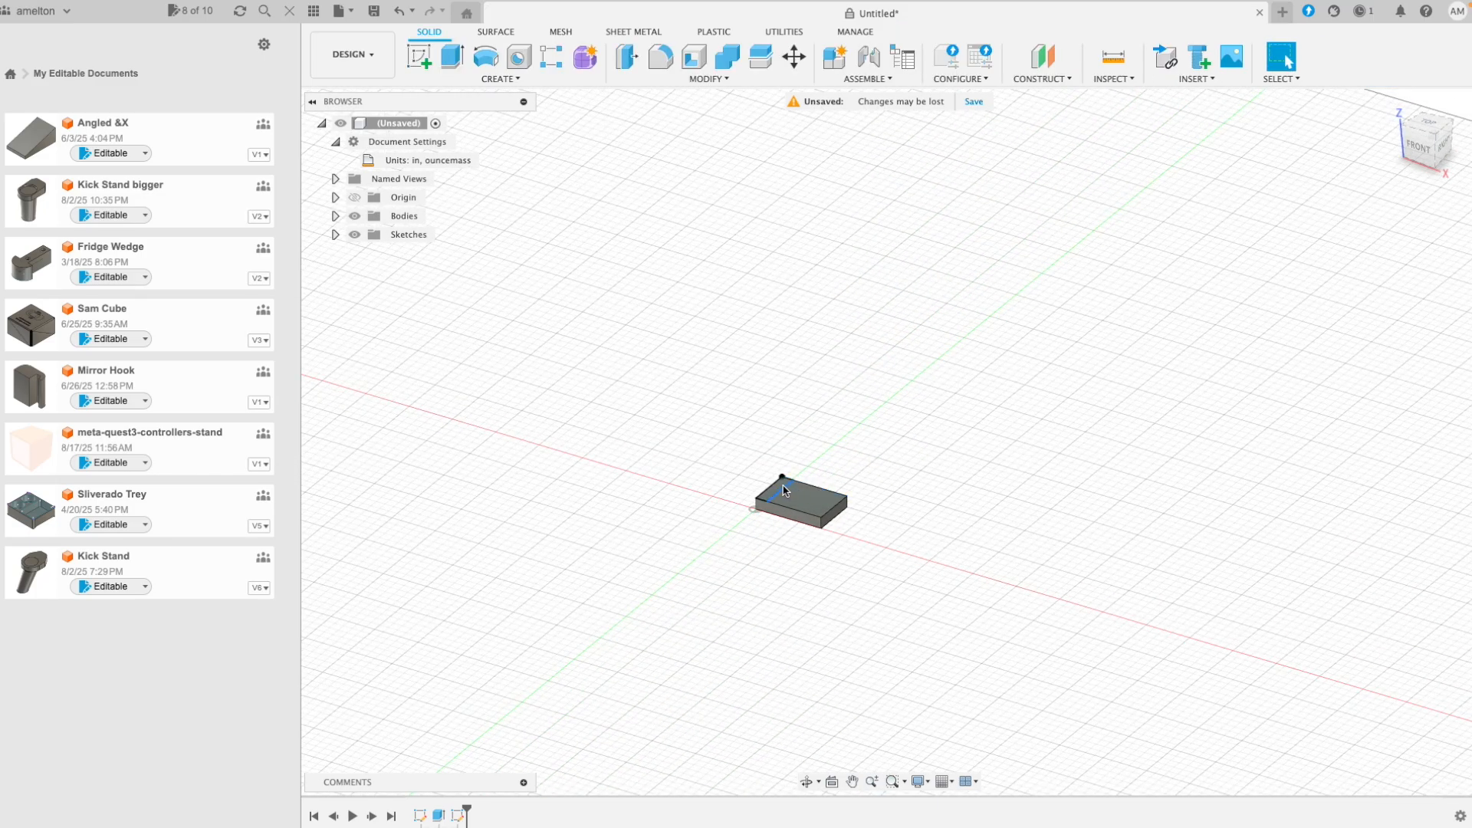
# Extrude the narrow strip on the block's top face upward as a joined wall, with its distance set to 0.5 in.
pyautogui.click(781, 490)
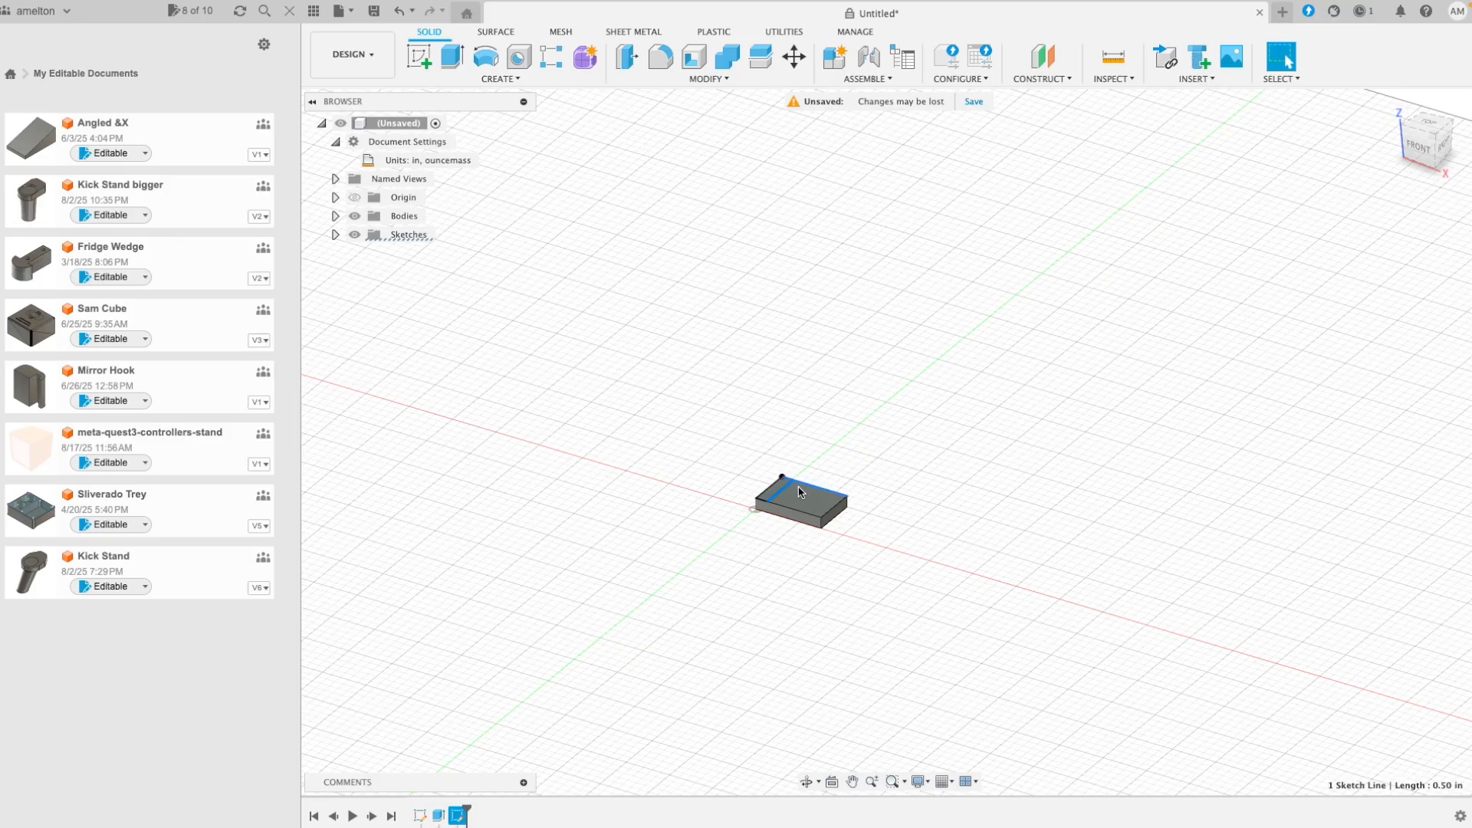
pyautogui.scroll(5, 771, 494)
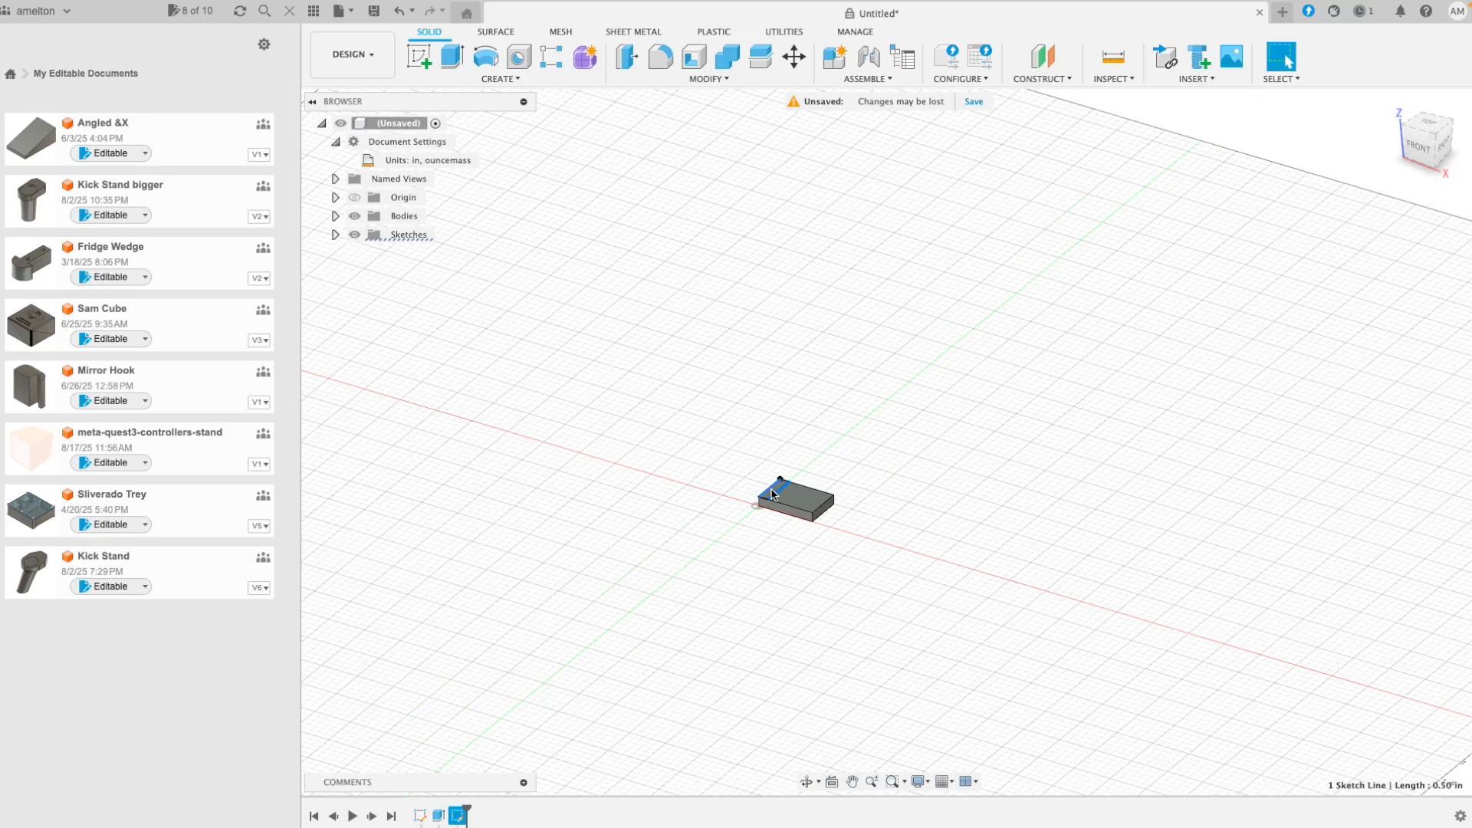
pyautogui.click(773, 484)
pyautogui.rightClick(773, 484)
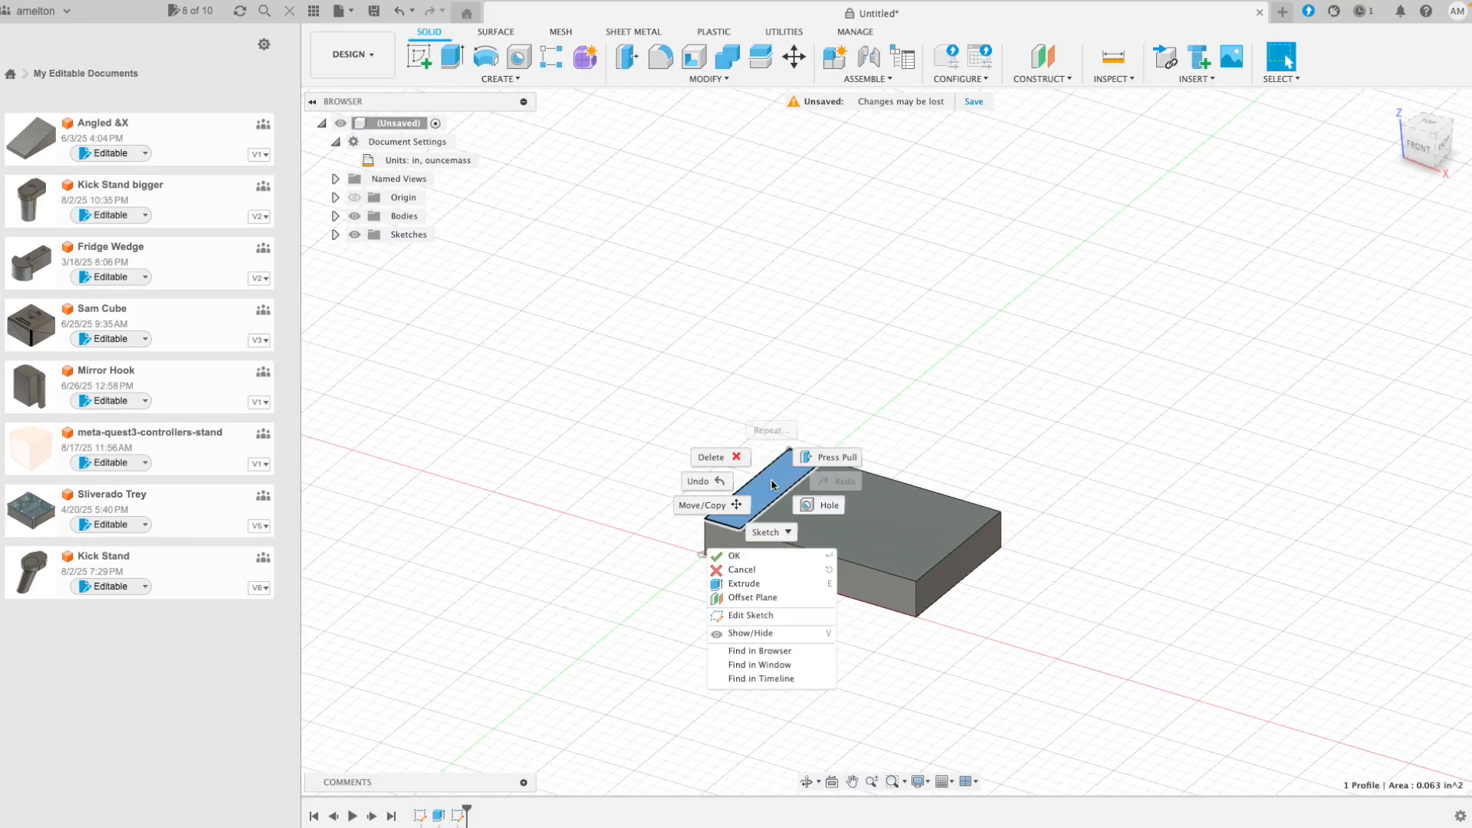
pyautogui.click(759, 584)
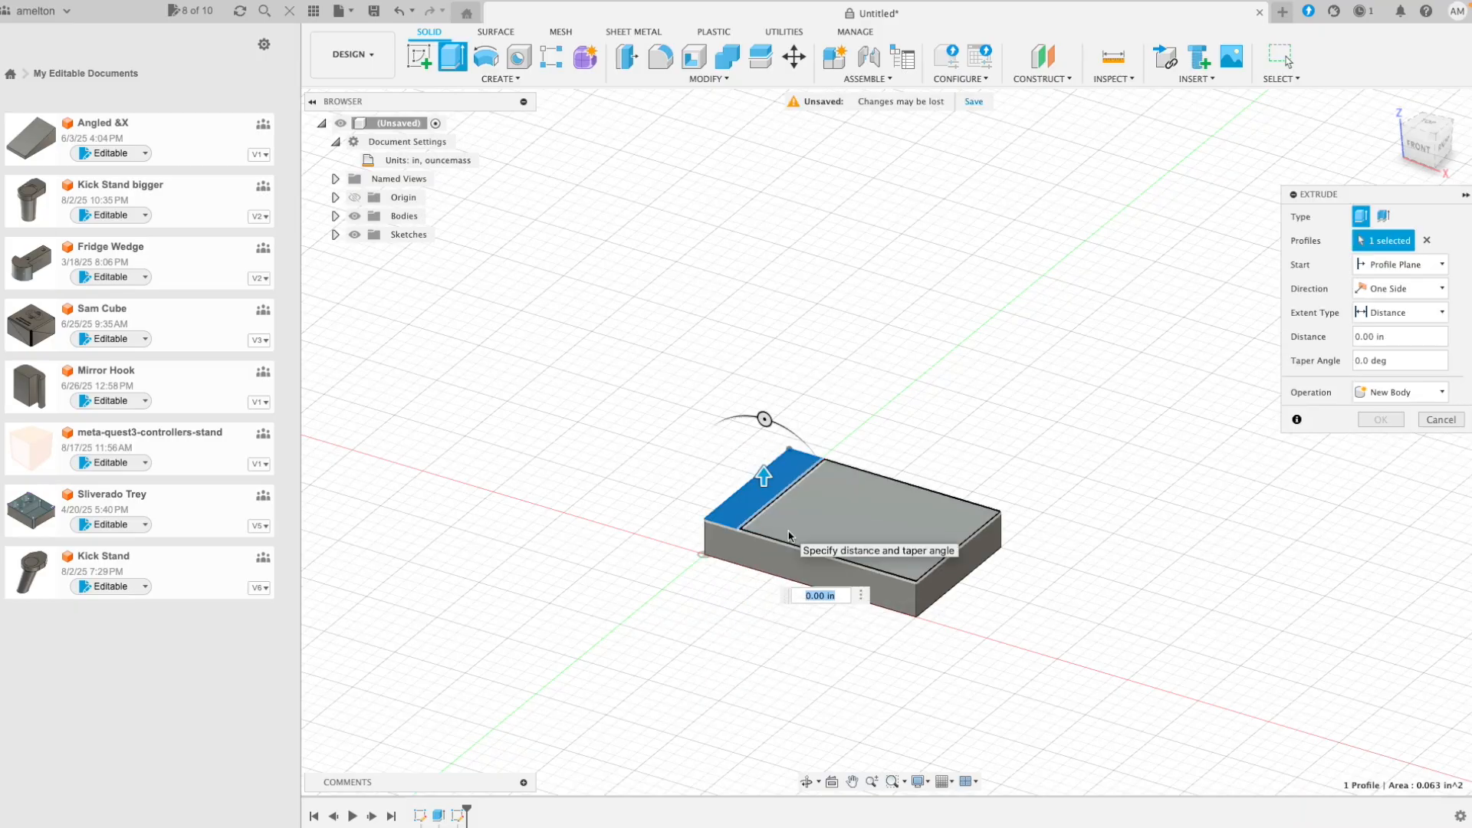
pyautogui.write('3')
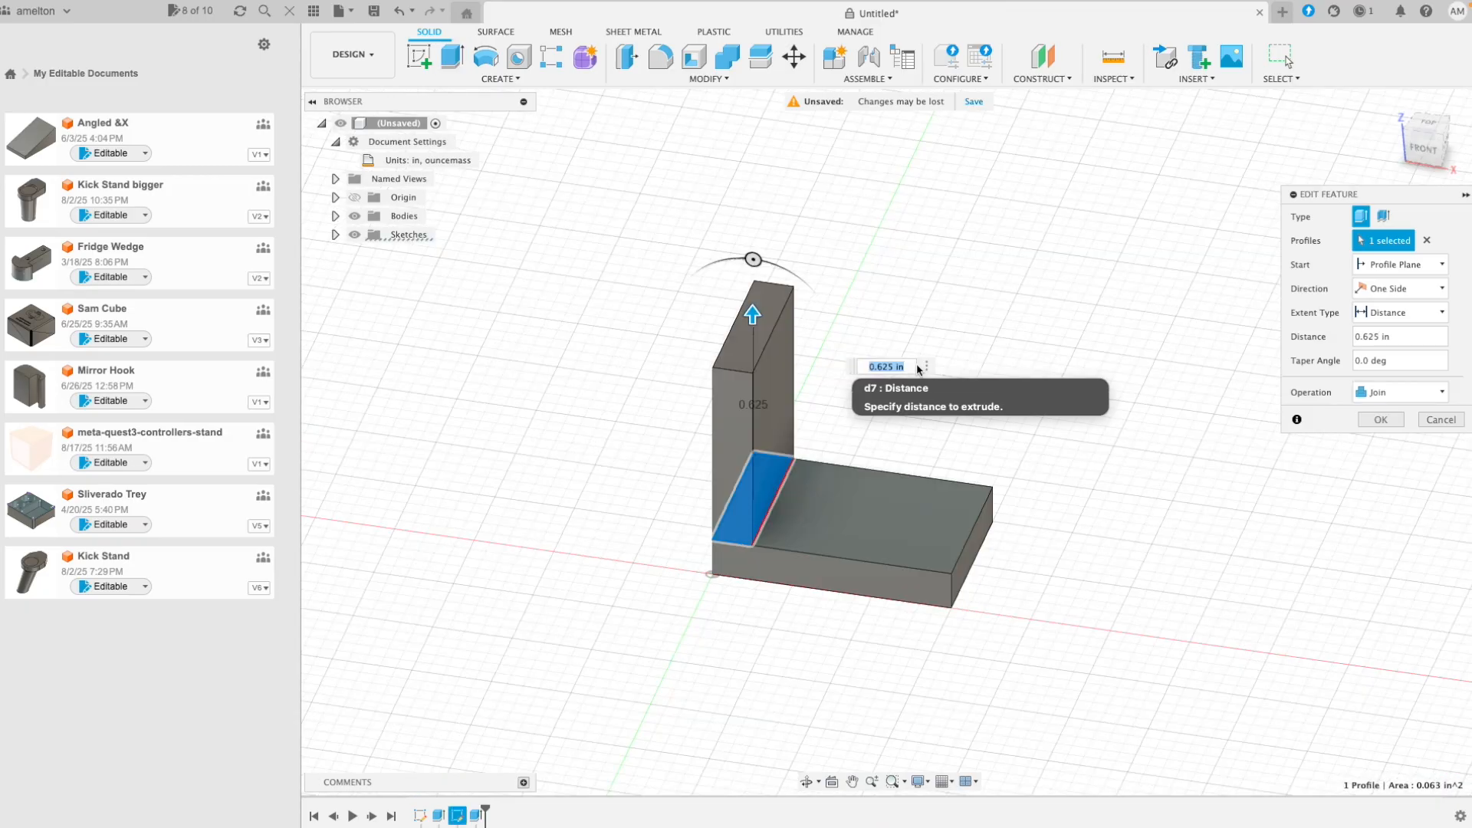
pyautogui.write('0.5')
pyautogui.press('Return')
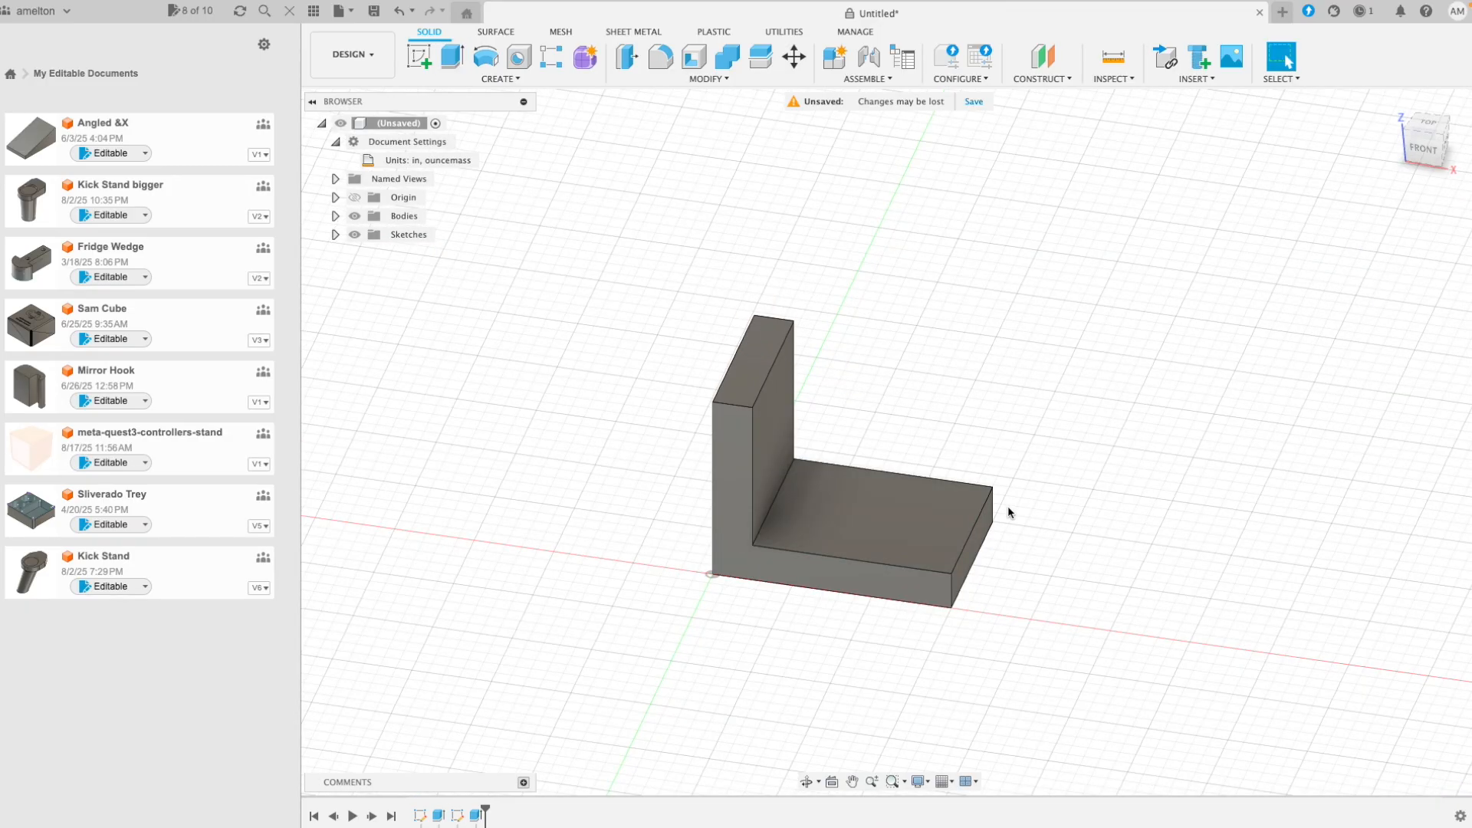
# Open the base block's profile sketch, check its dimensions, and finish the sketch without editing it.
pyautogui.rightClick(439, 816)
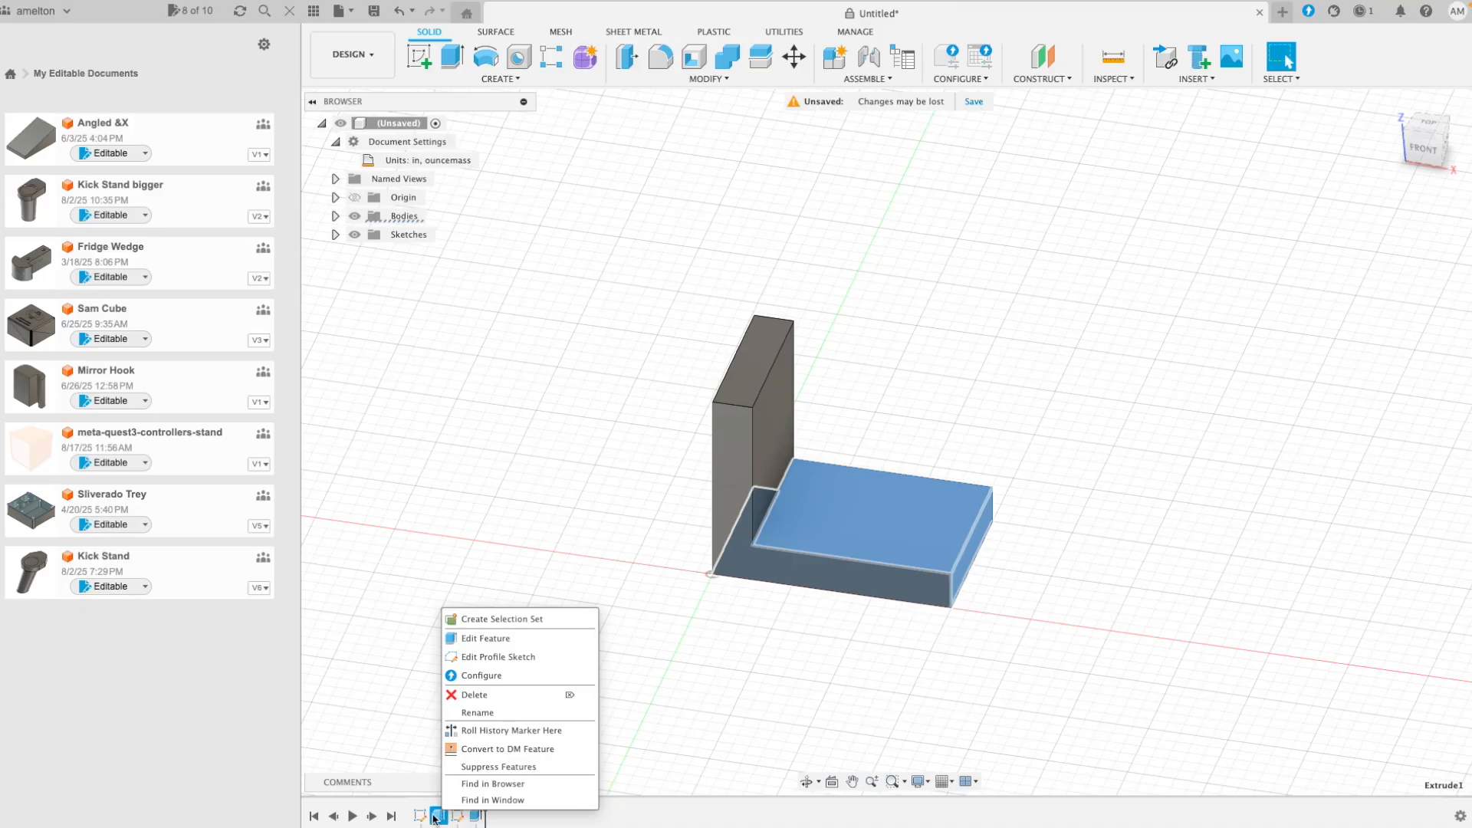
pyautogui.click(423, 817)
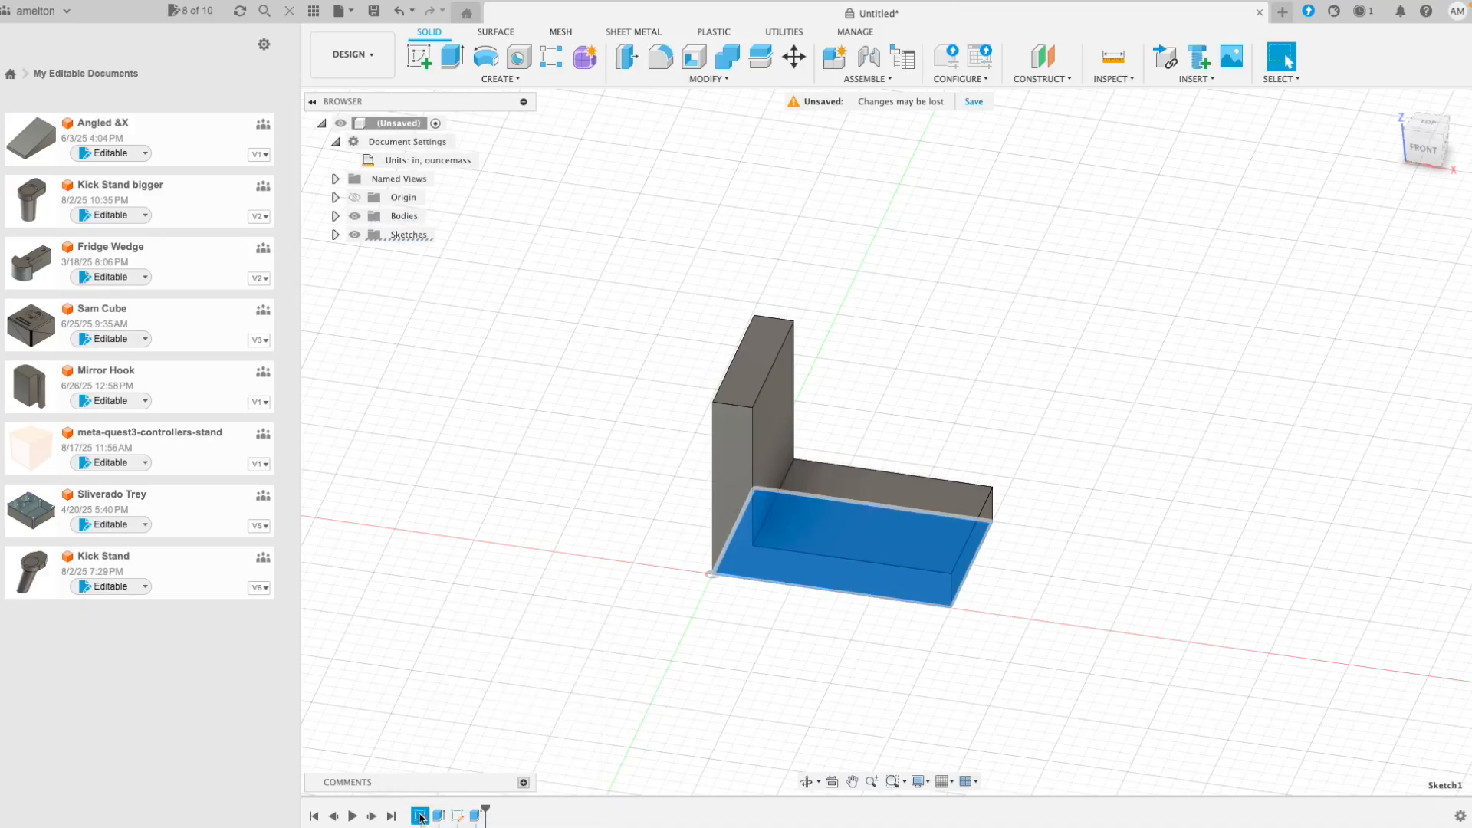
pyautogui.rightClick(421, 818)
pyautogui.click(472, 636)
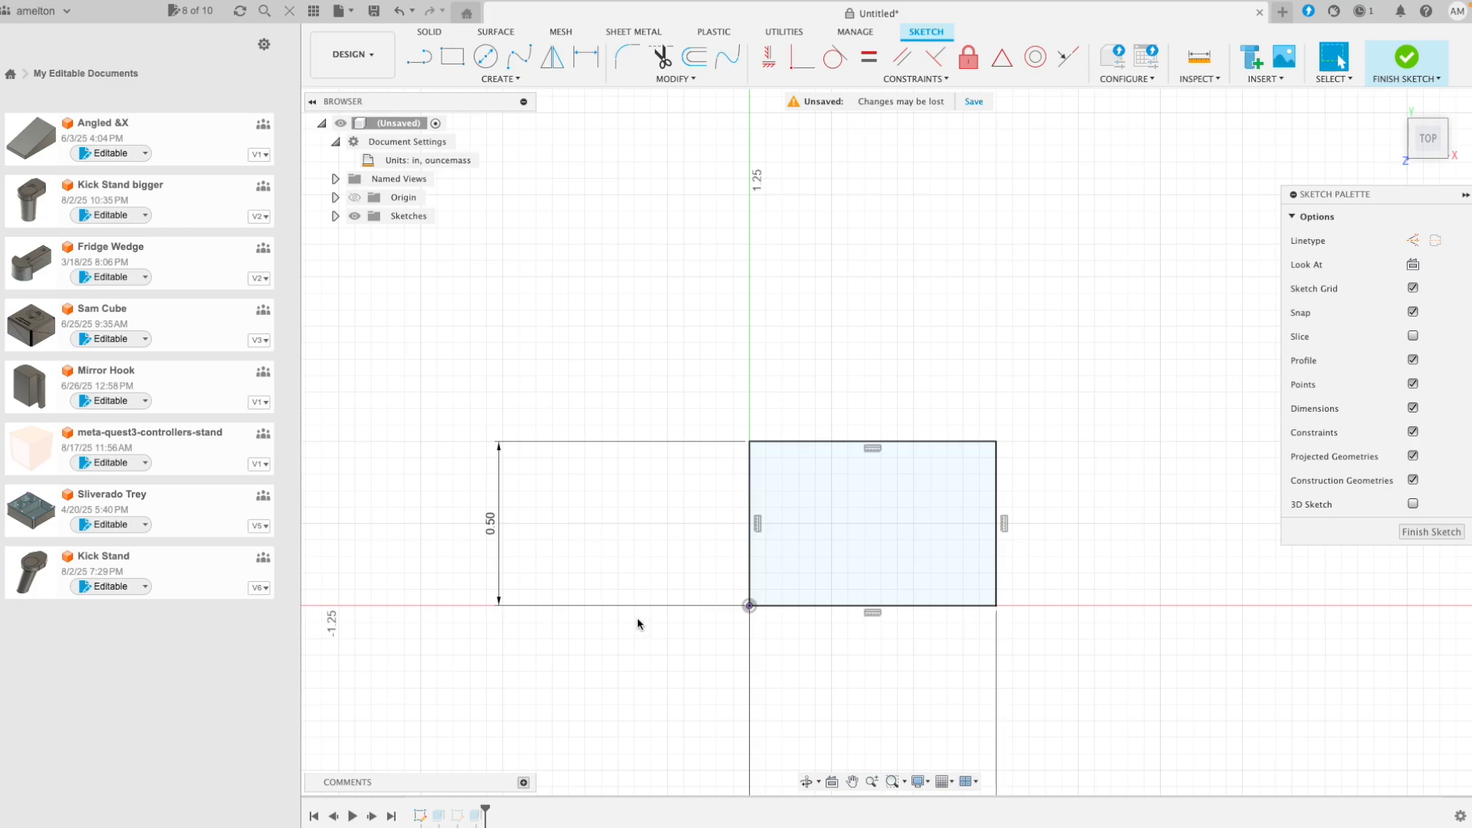
pyautogui.moveTo(665, 696); pyautogui.dragTo(636, 558, button='middle')
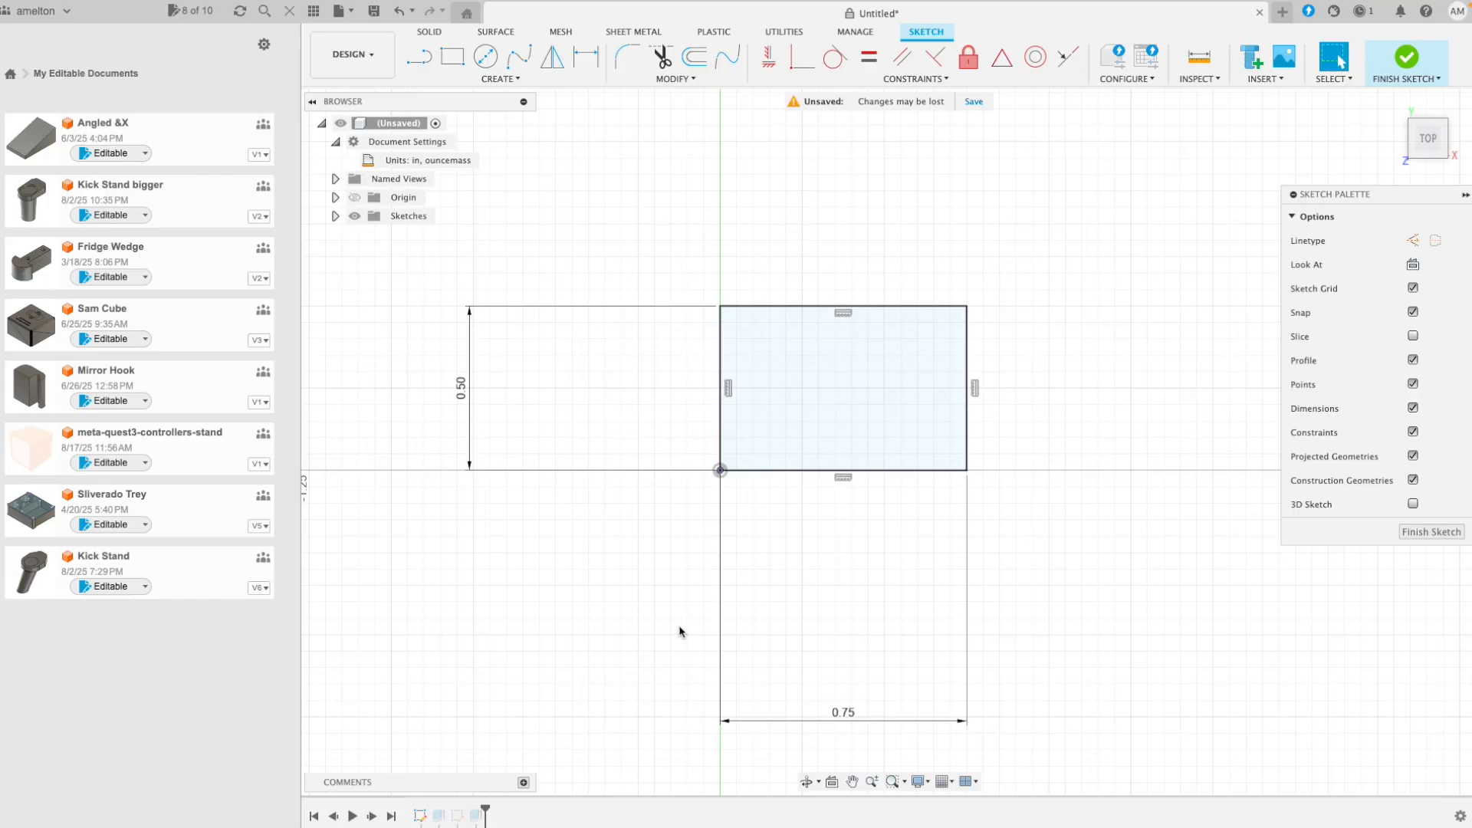
pyautogui.scroll(1, 680, 631)
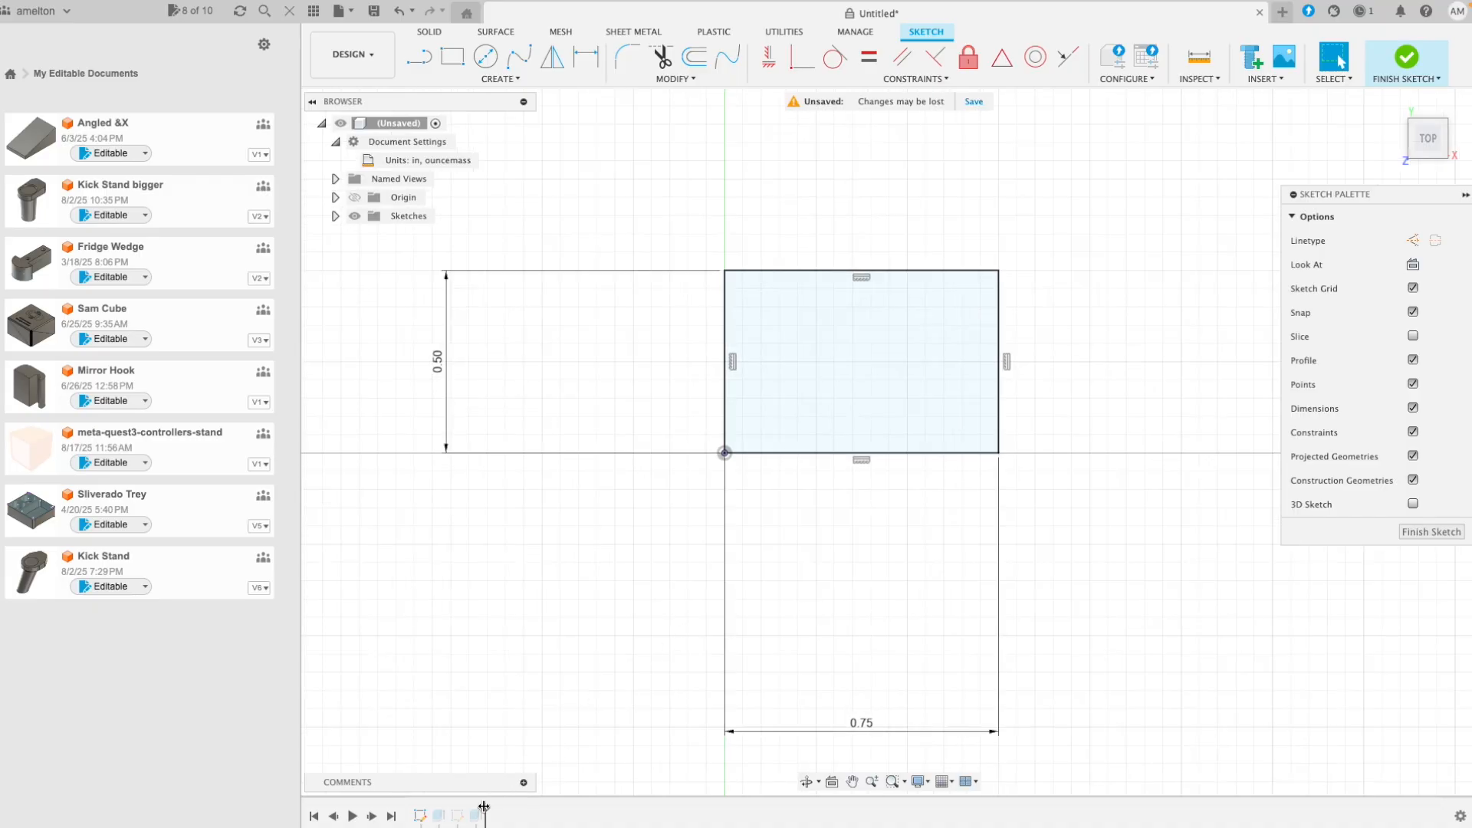
pyautogui.click(1432, 531)
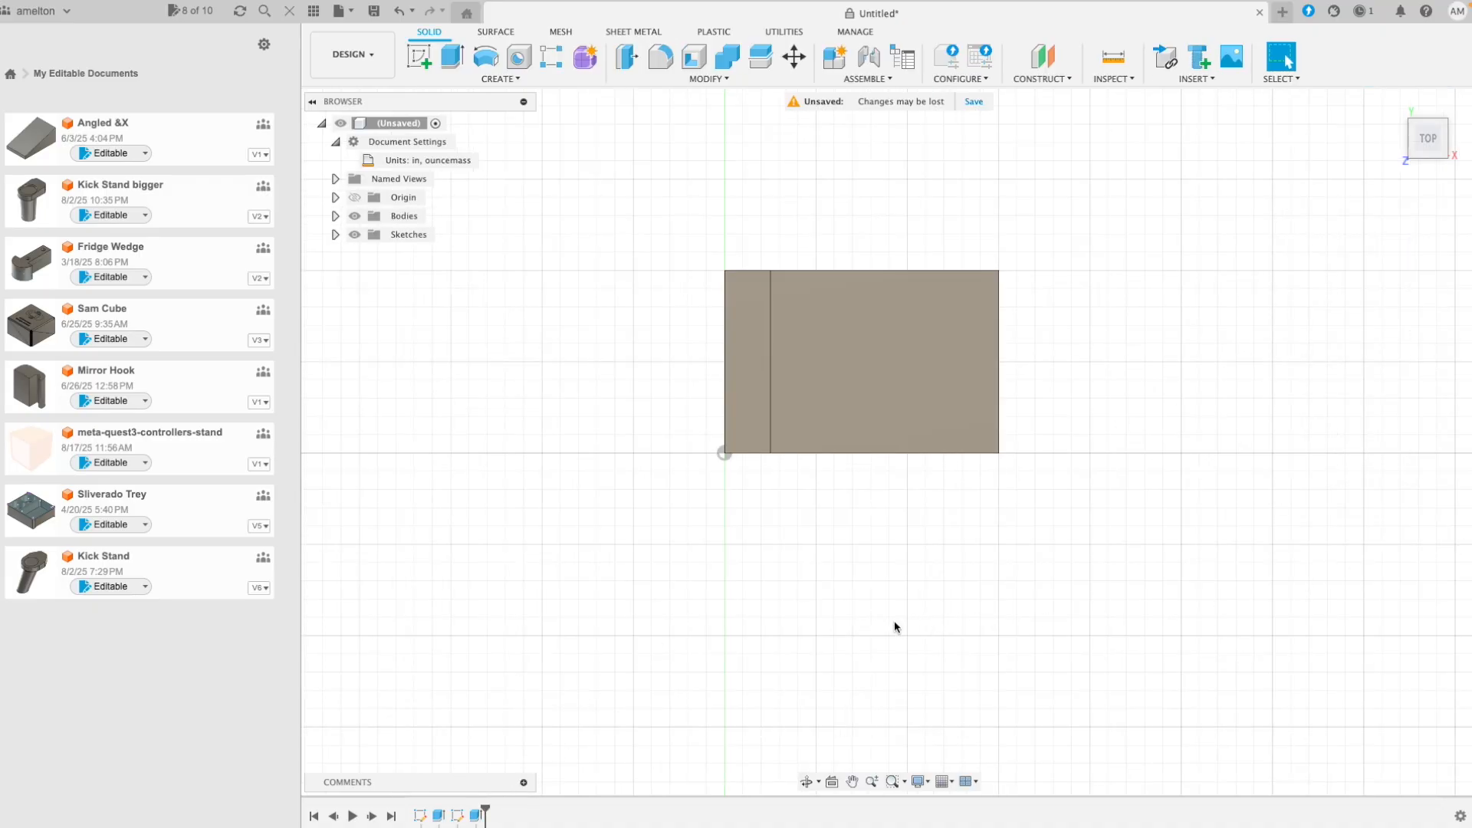
# Edit the upright wall's extrusion and set its distance to 0.625 in.
pyautogui.moveTo(713, 637); pyautogui.dragTo(775, 237, button='middle')
pyautogui.click(778, 179)
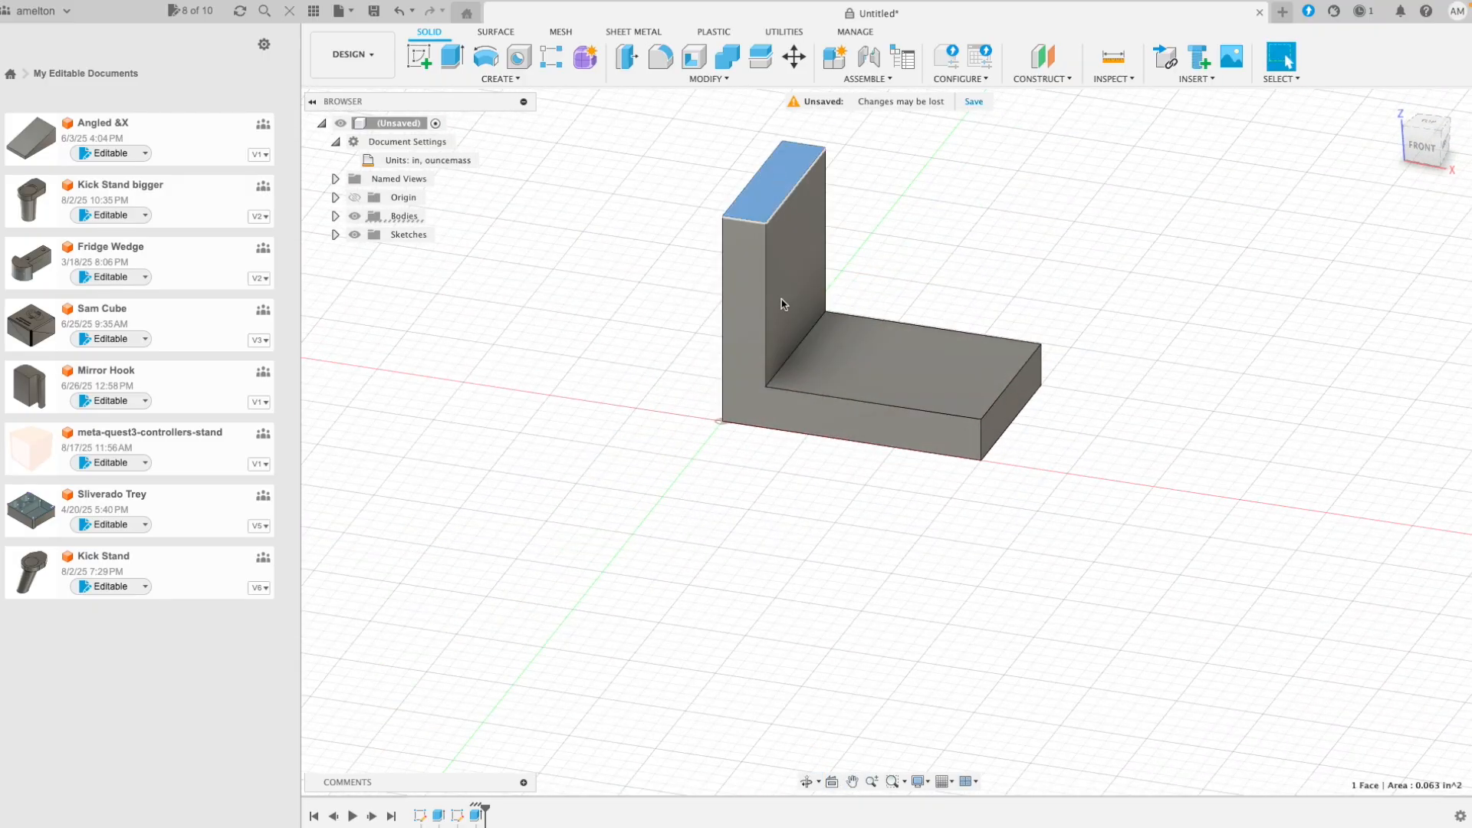
pyautogui.rightClick(476, 814)
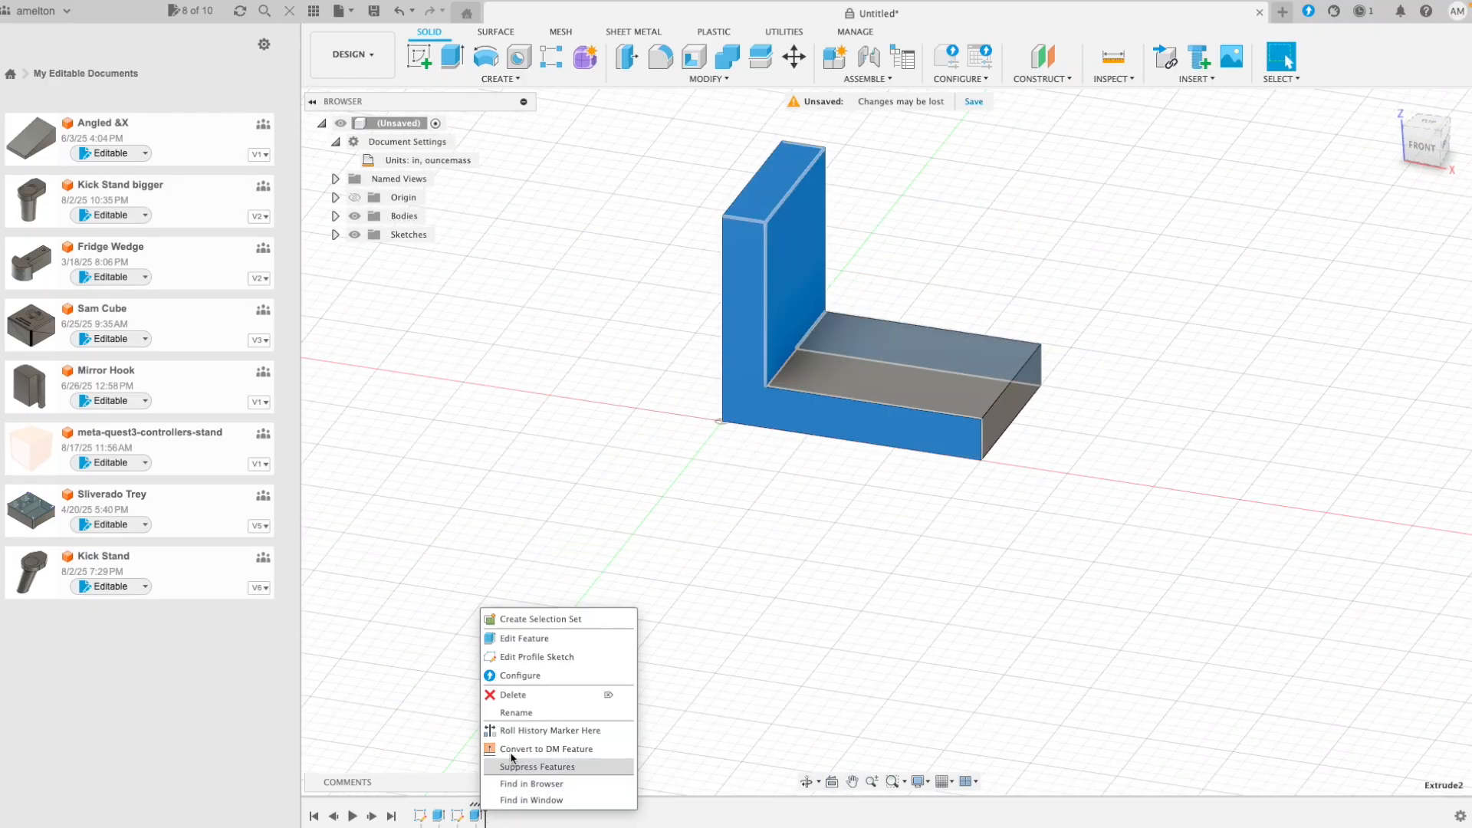
pyautogui.click(549, 637)
pyautogui.press('BackSpace')
pyautogui.write('.625')
pyautogui.press('Return')
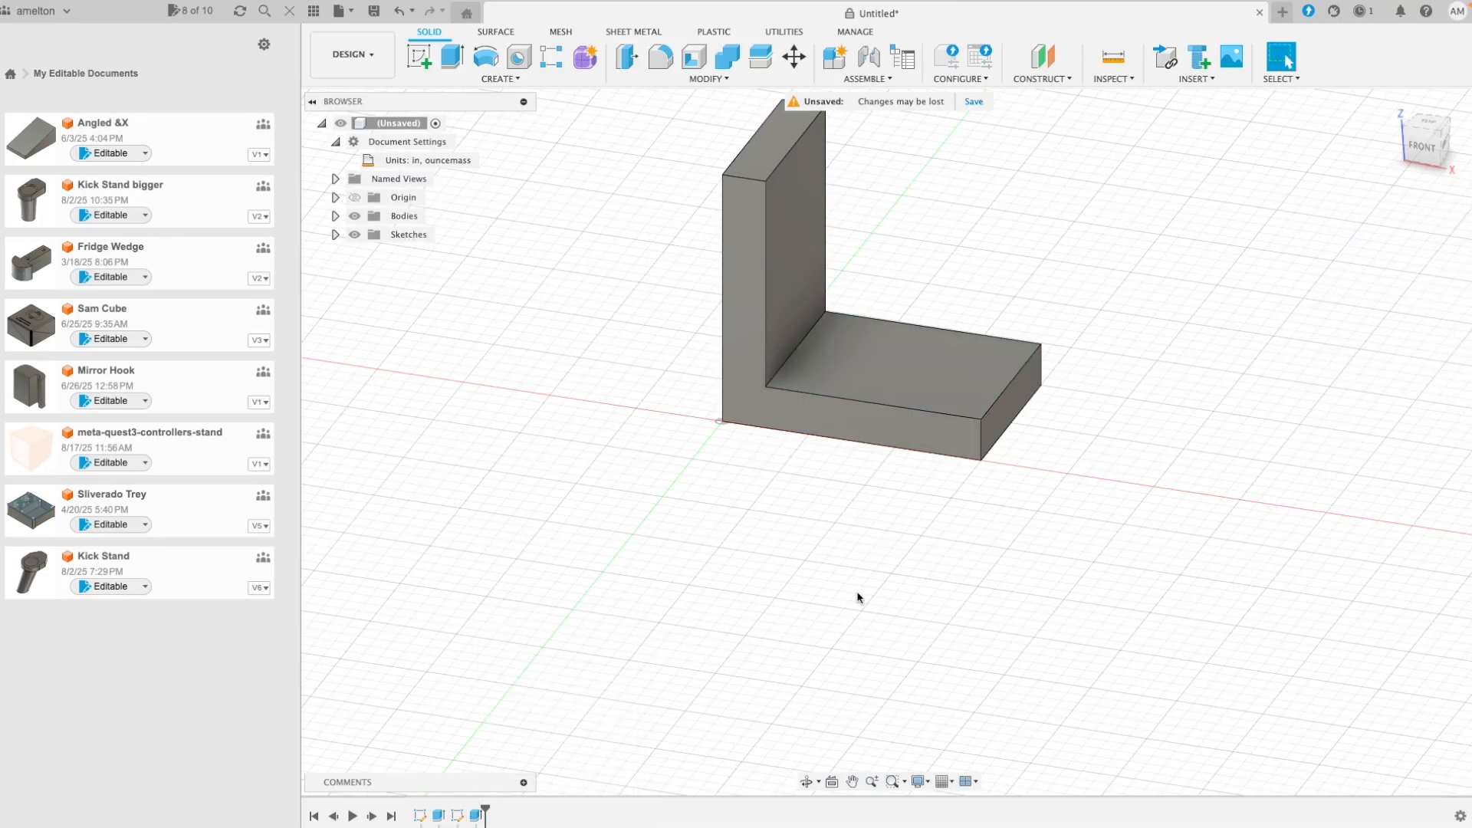
pyautogui.keyDown('shift'); pyautogui.moveTo(880, 595); pyautogui.dragTo(854, 608, button='middle'); pyautogui.keyUp('shift')
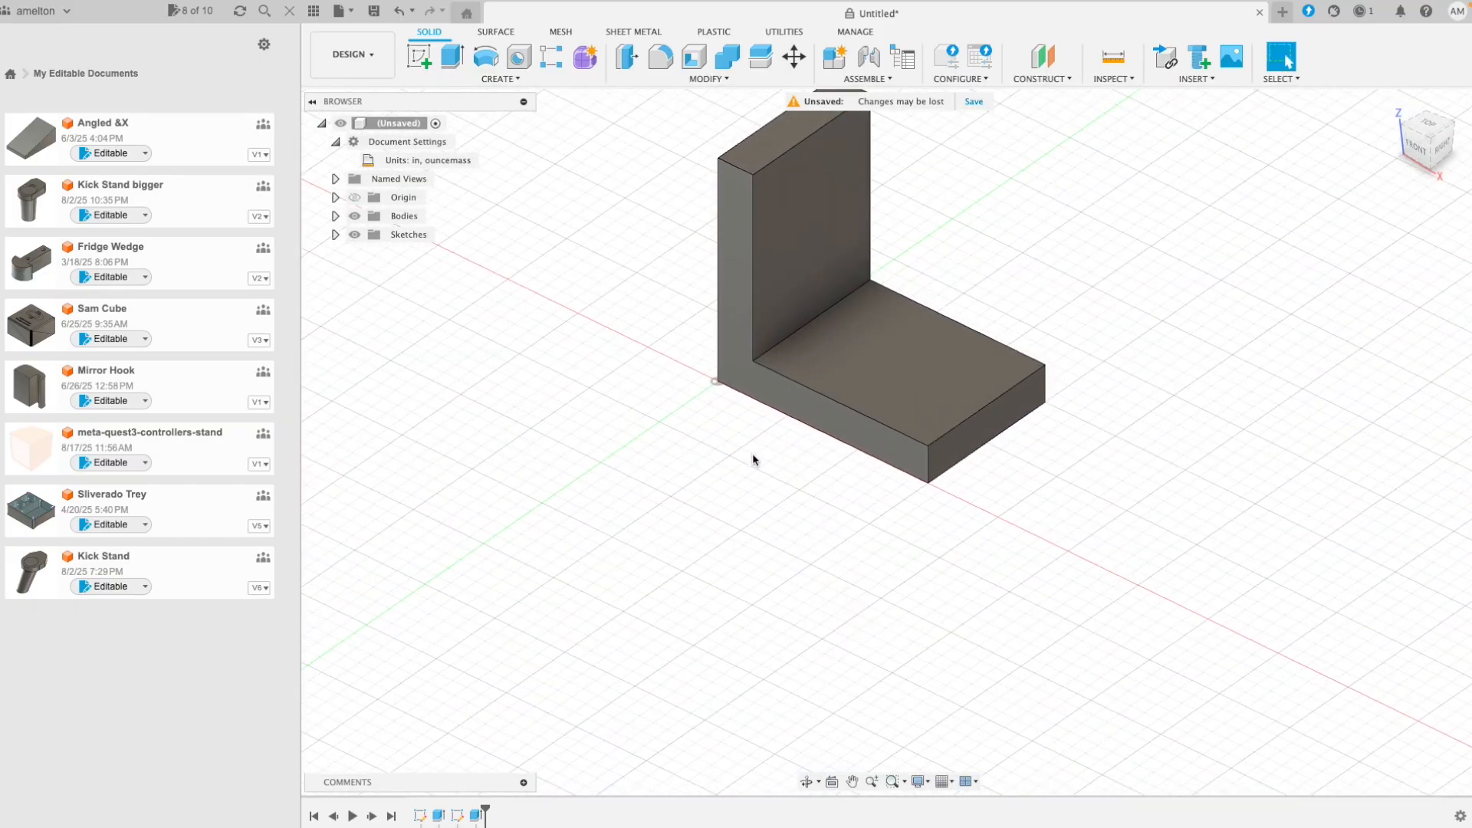
# Chamfer the inside edge where the upright wall meets the base with an equal distance of 0.125 in.
pyautogui.click(780, 343)
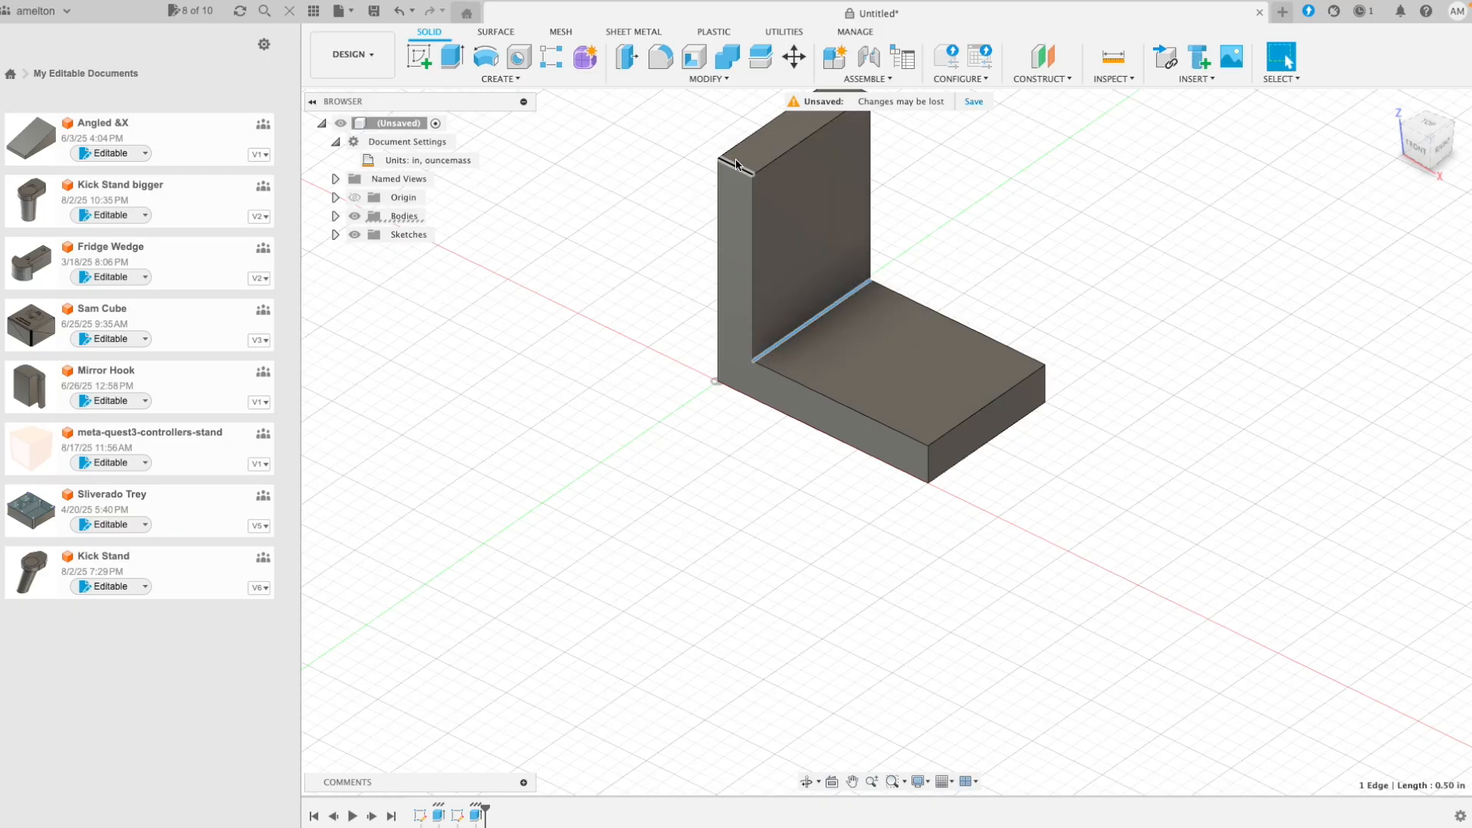
pyautogui.click(671, 78)
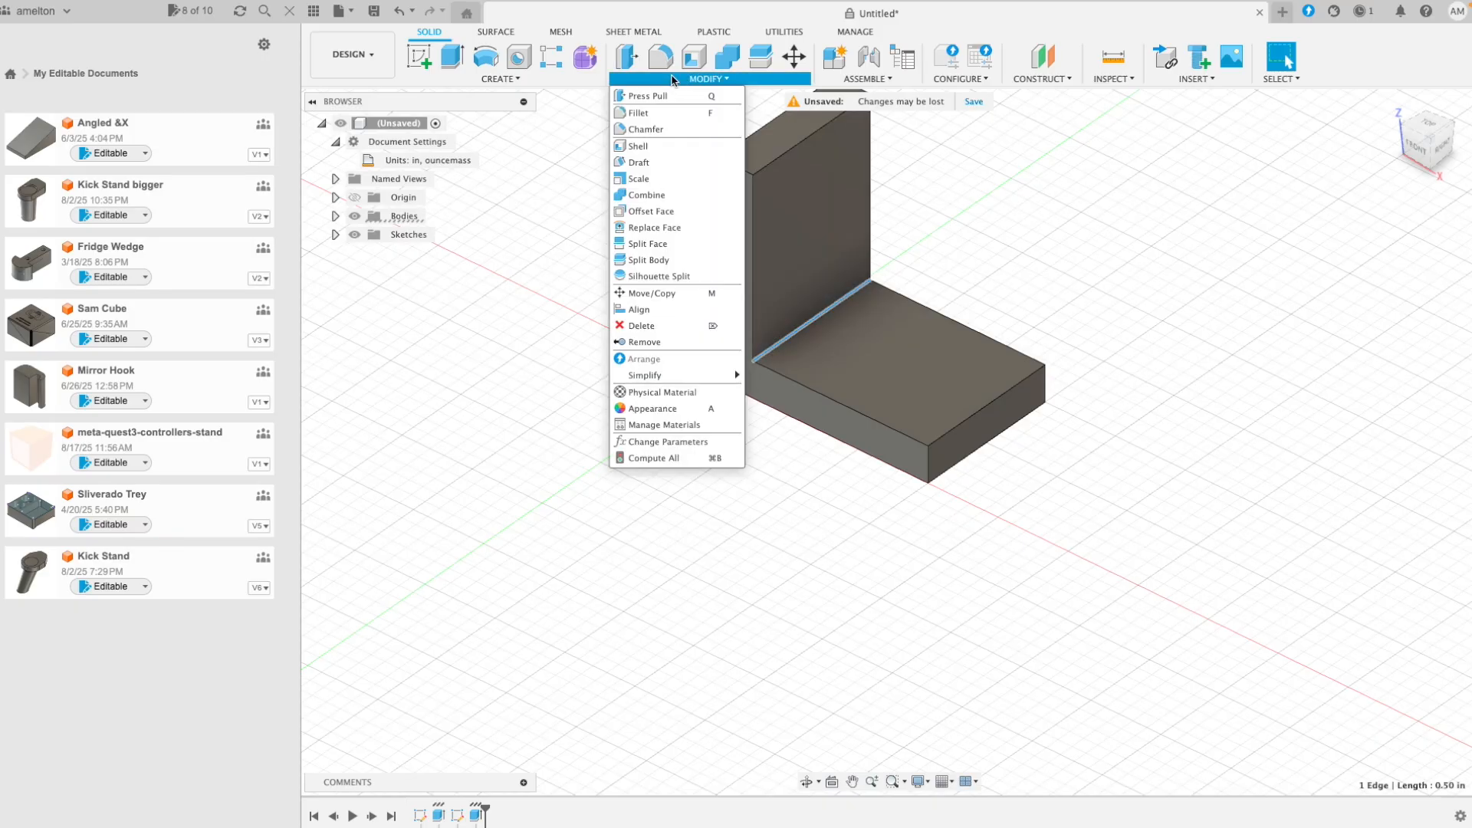
pyautogui.click(675, 129)
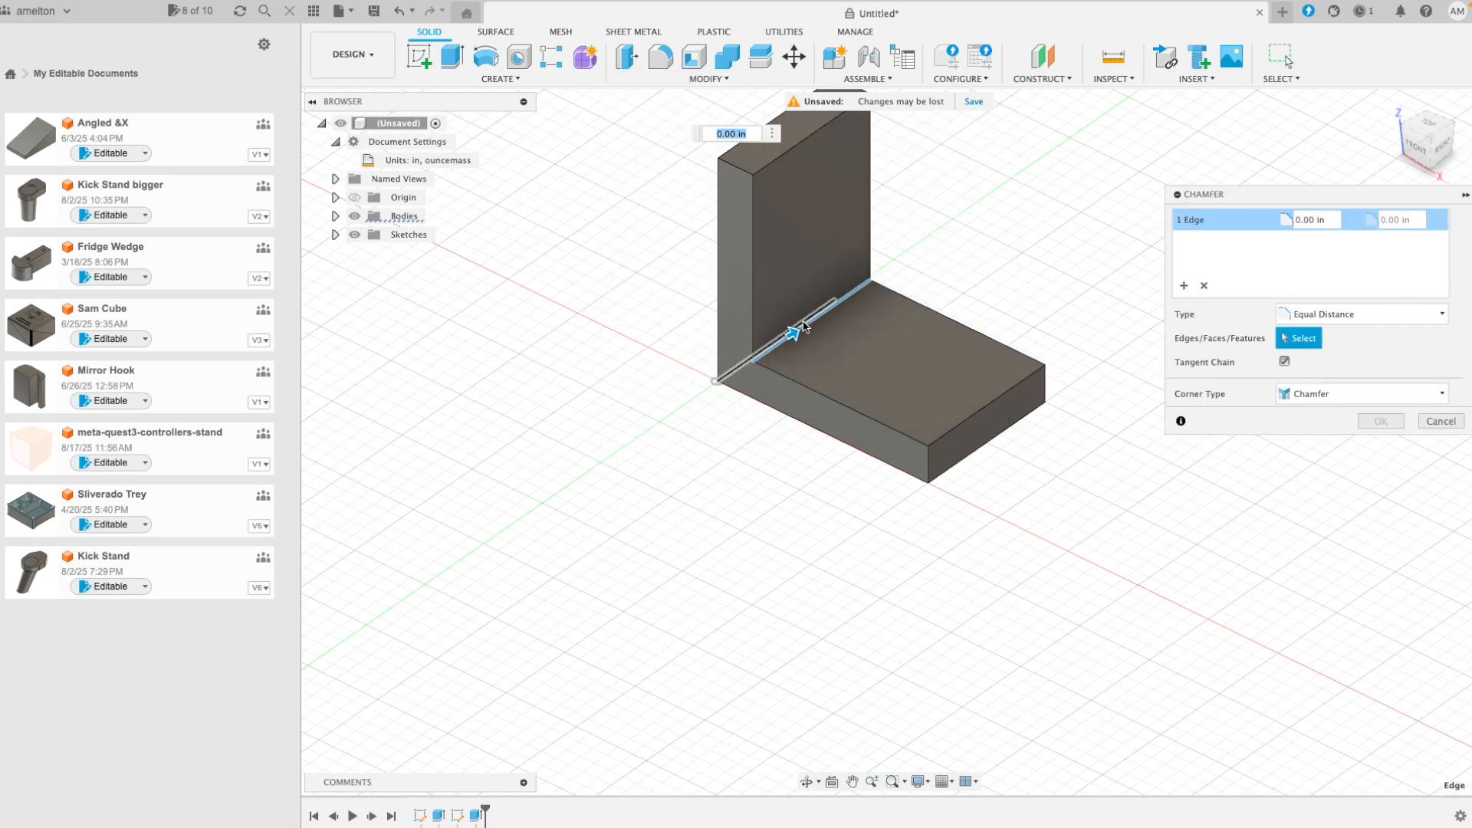
pyautogui.moveTo(792, 333); pyautogui.dragTo(815, 330)
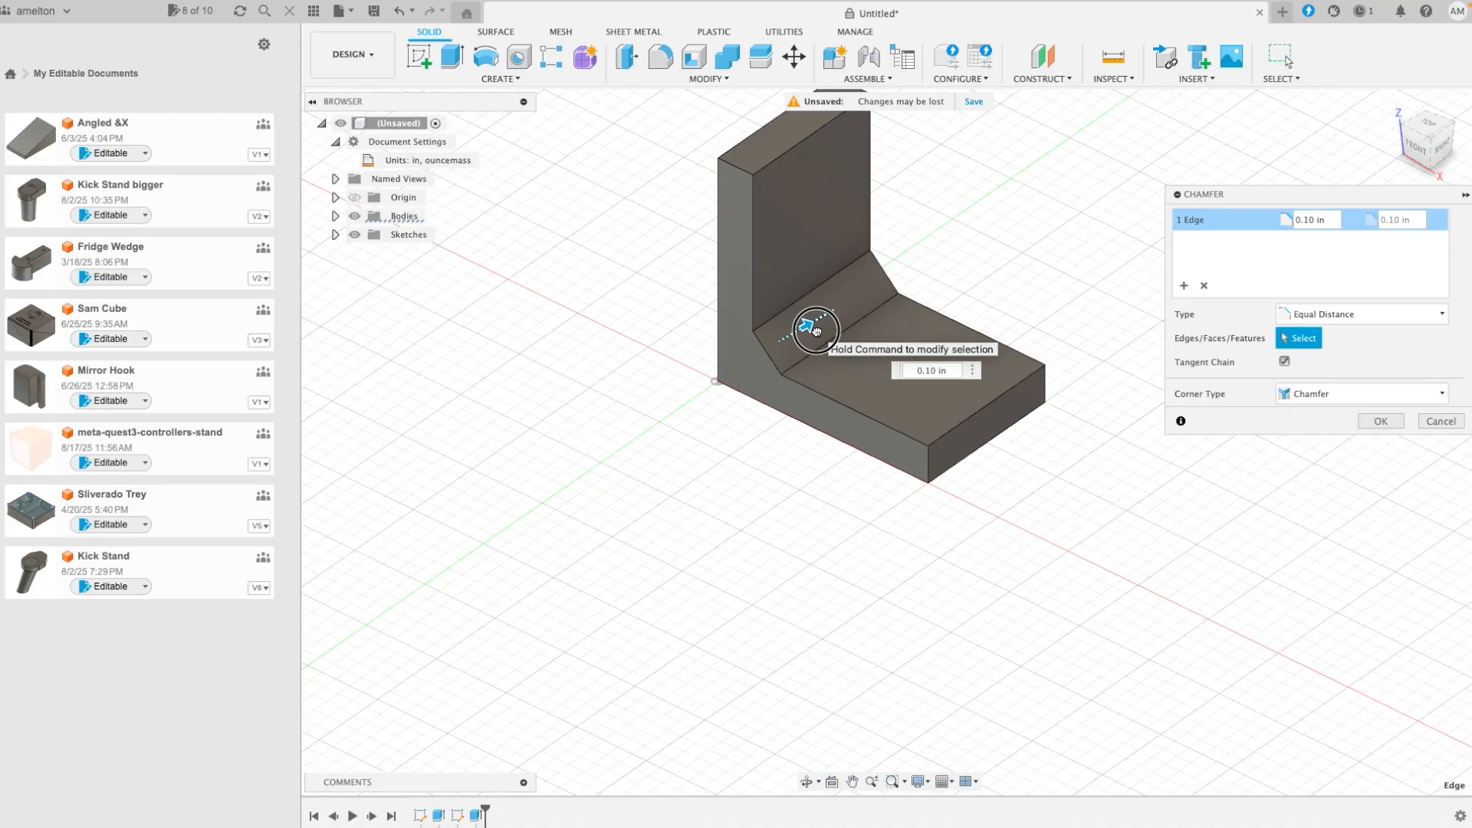
pyautogui.moveTo(817, 331); pyautogui.dragTo(818, 332)
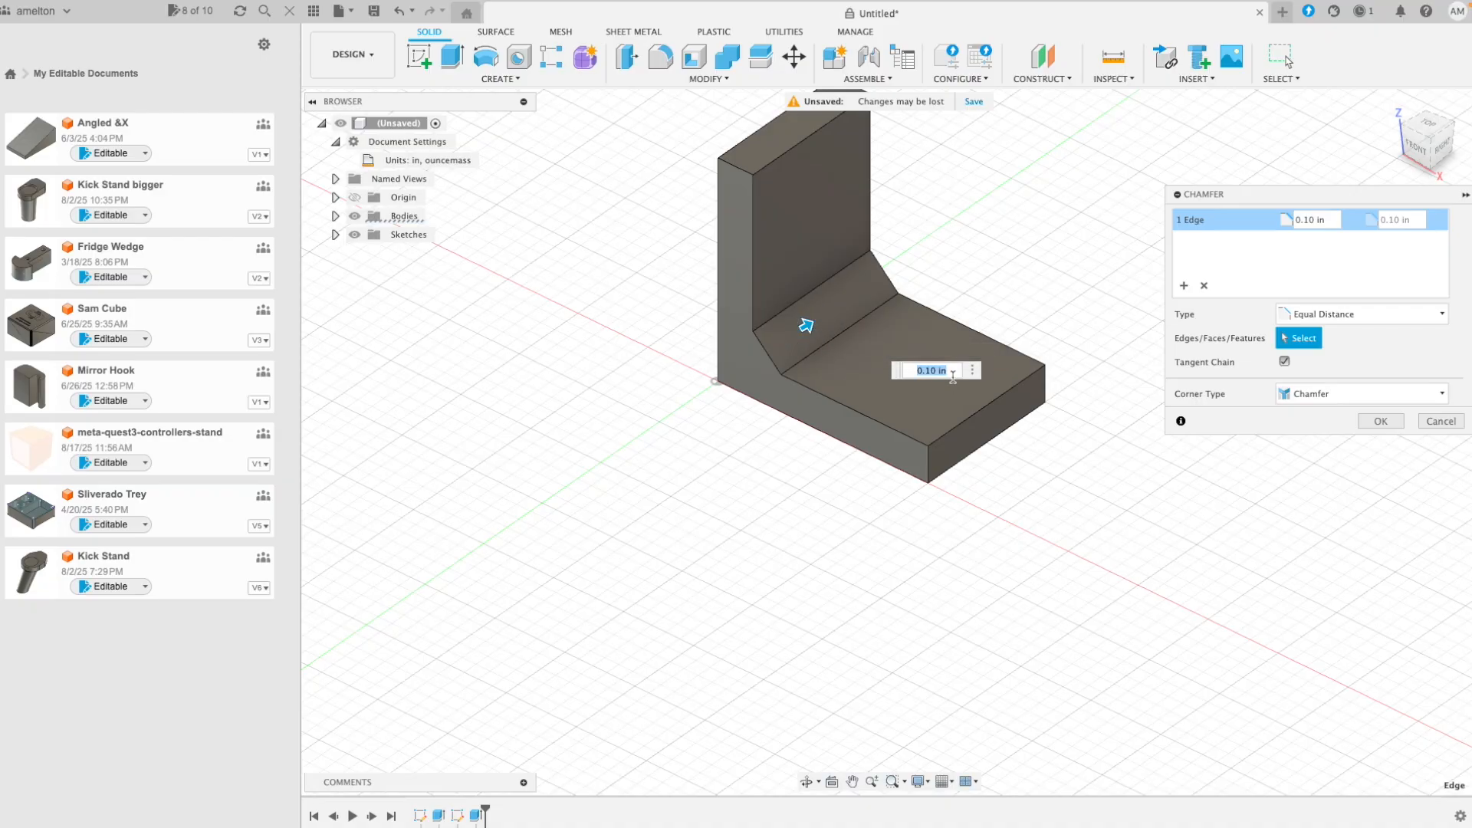
pyautogui.write('.125')
pyautogui.press('Return')
pyautogui.press('Return')
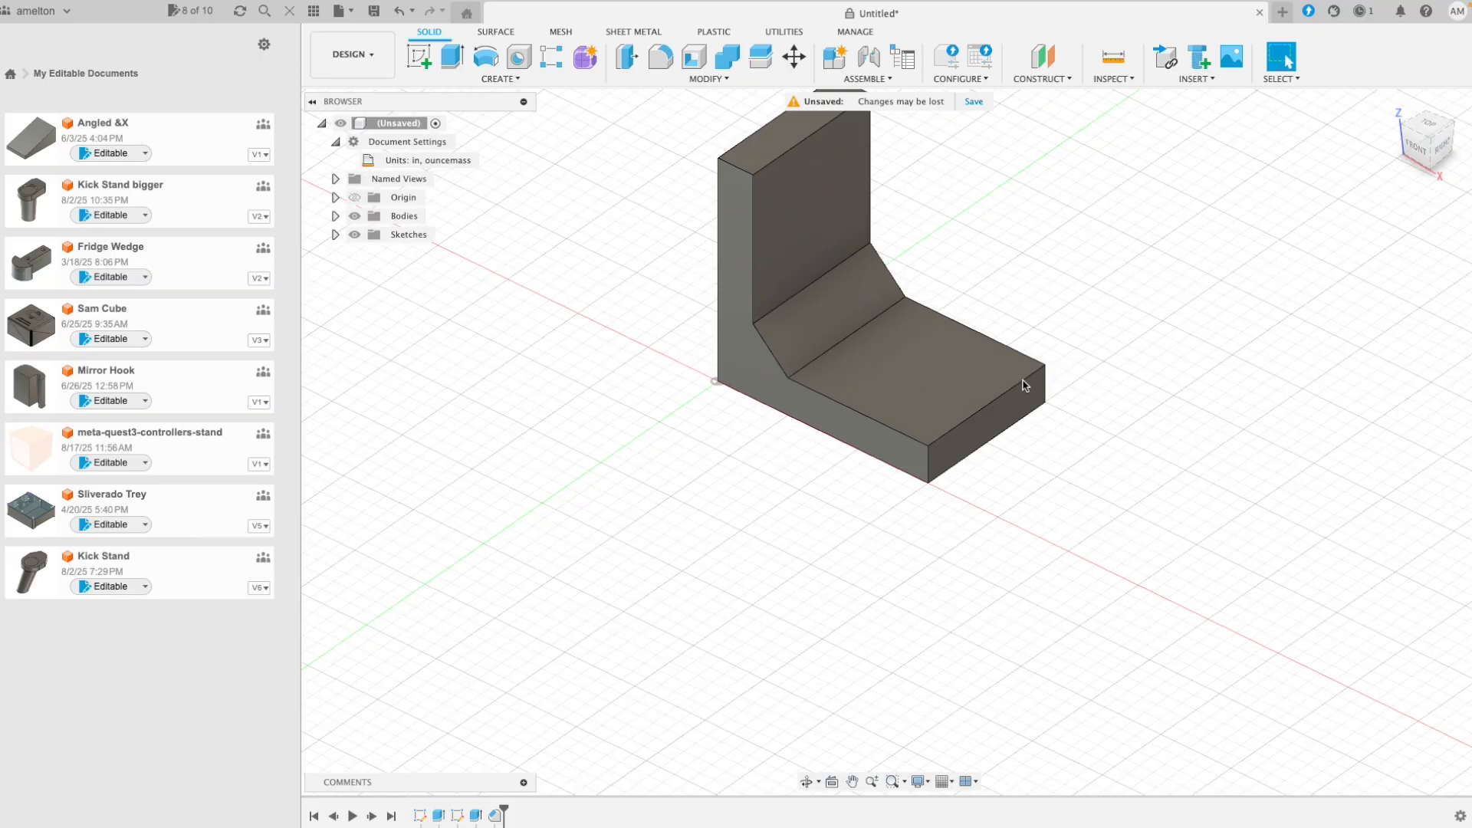
# Start a sketch on the base's flat top face and draw two perpendicular construction centerlines between the midpoints of its opposite edges.
pyautogui.keyDown('shift'); pyautogui.moveTo(1097, 489); pyautogui.dragTo(1133, 565, button='middle'); pyautogui.keyUp('shift')
pyautogui.click(919, 560)
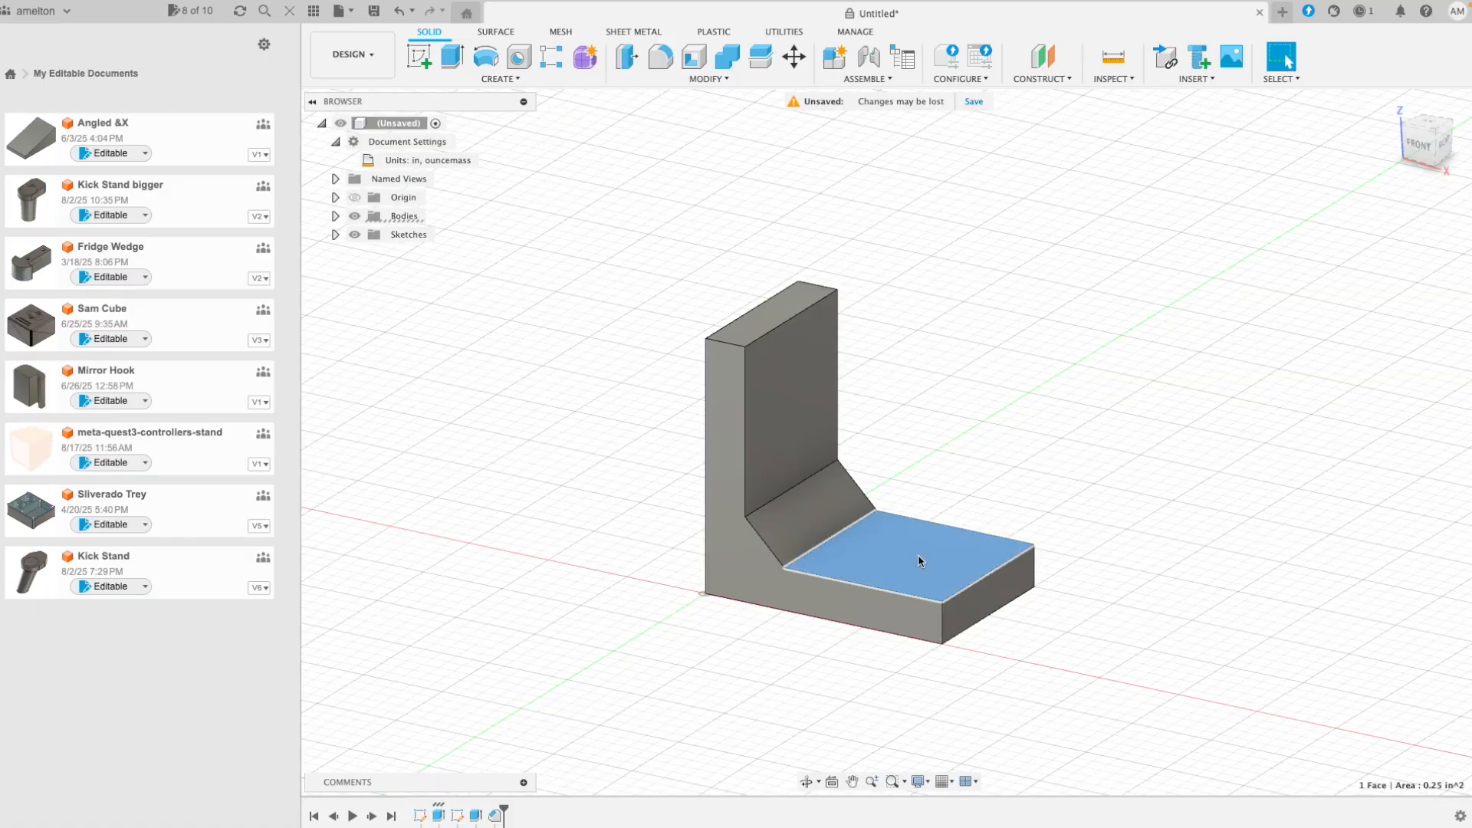
pyautogui.rightClick(920, 560)
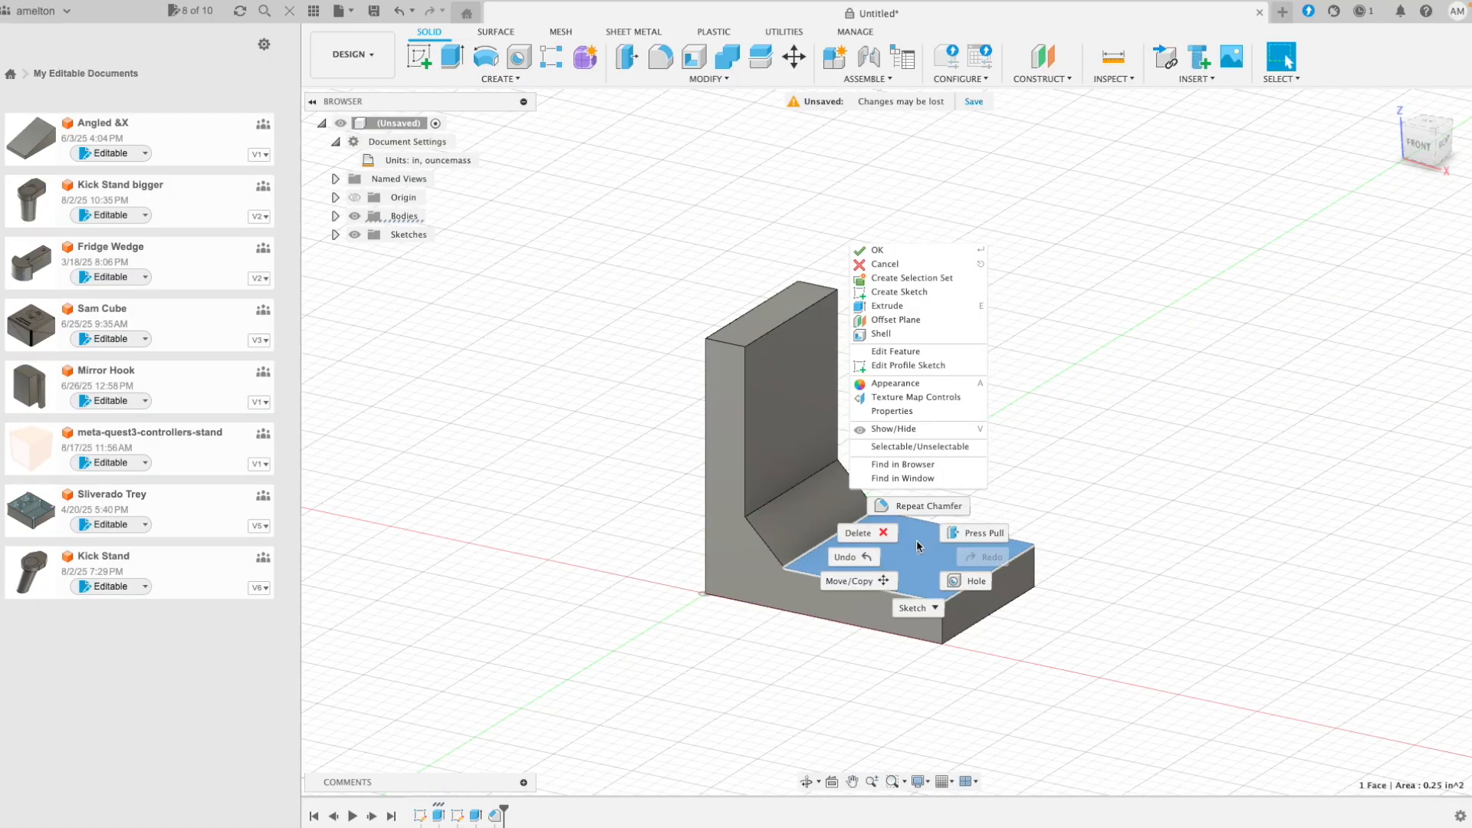
pyautogui.click(902, 292)
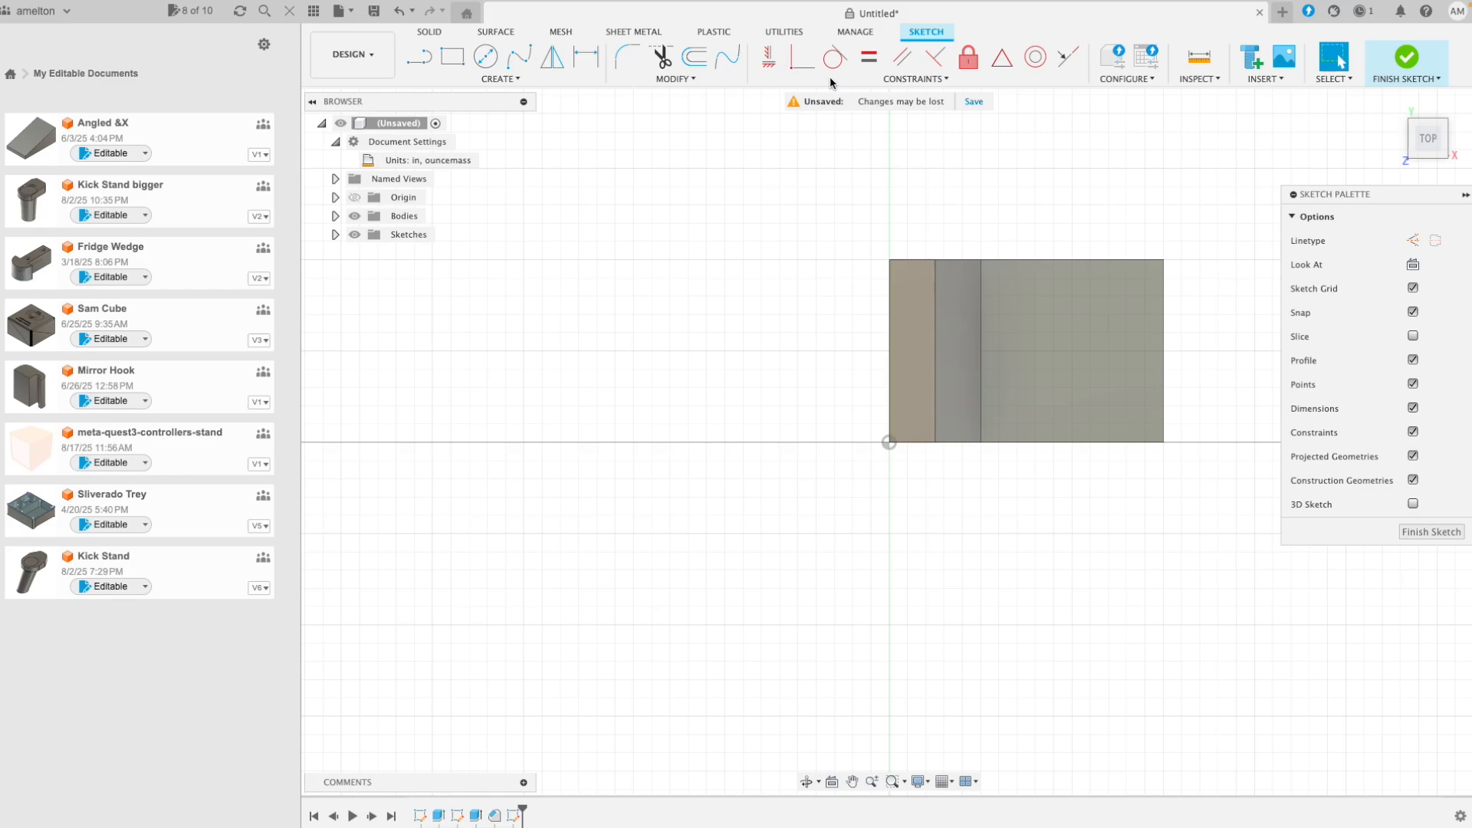
pyautogui.click(418, 61)
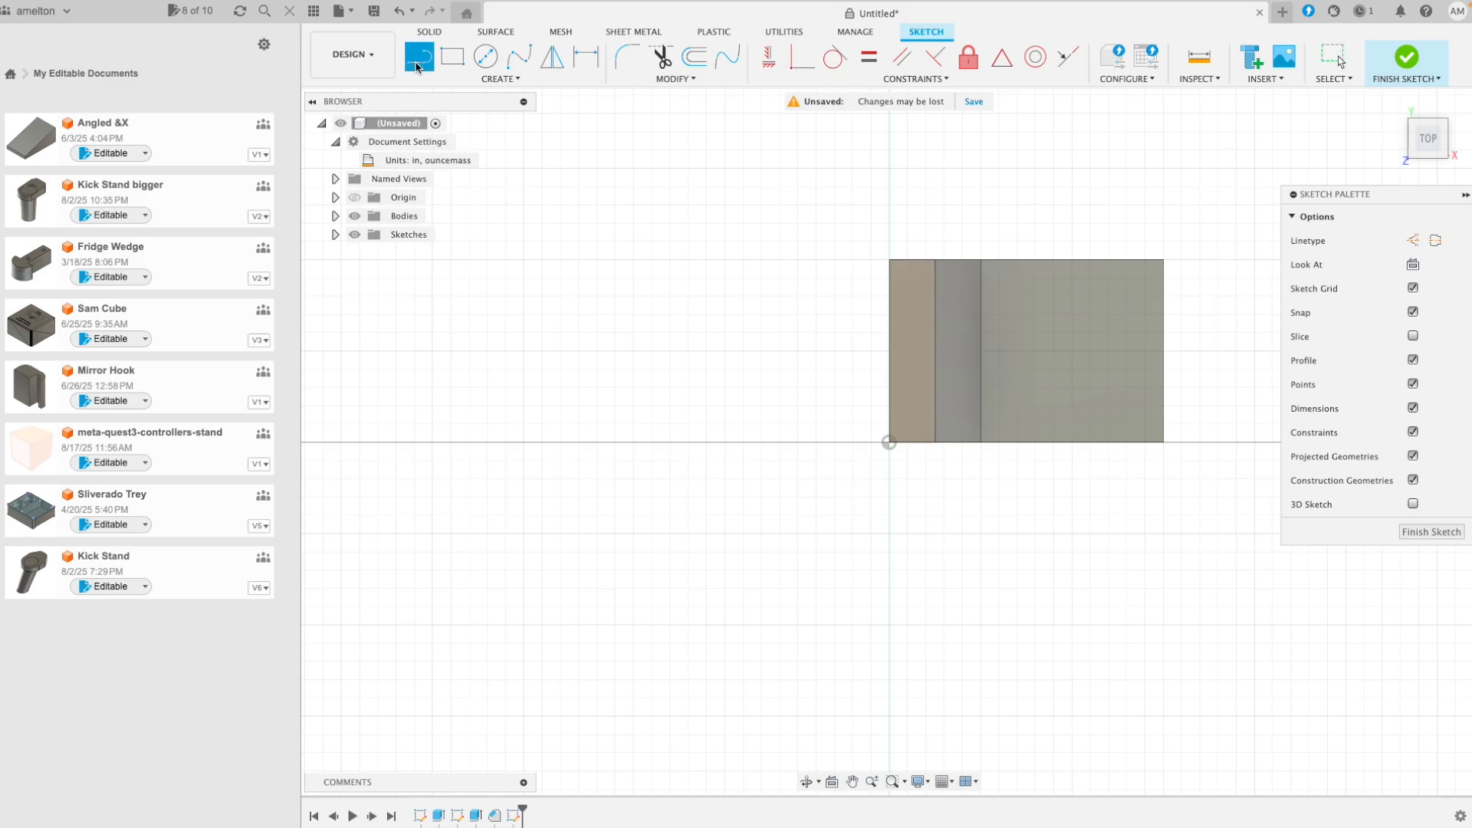
pyautogui.click(1413, 240)
pyautogui.click(1072, 261)
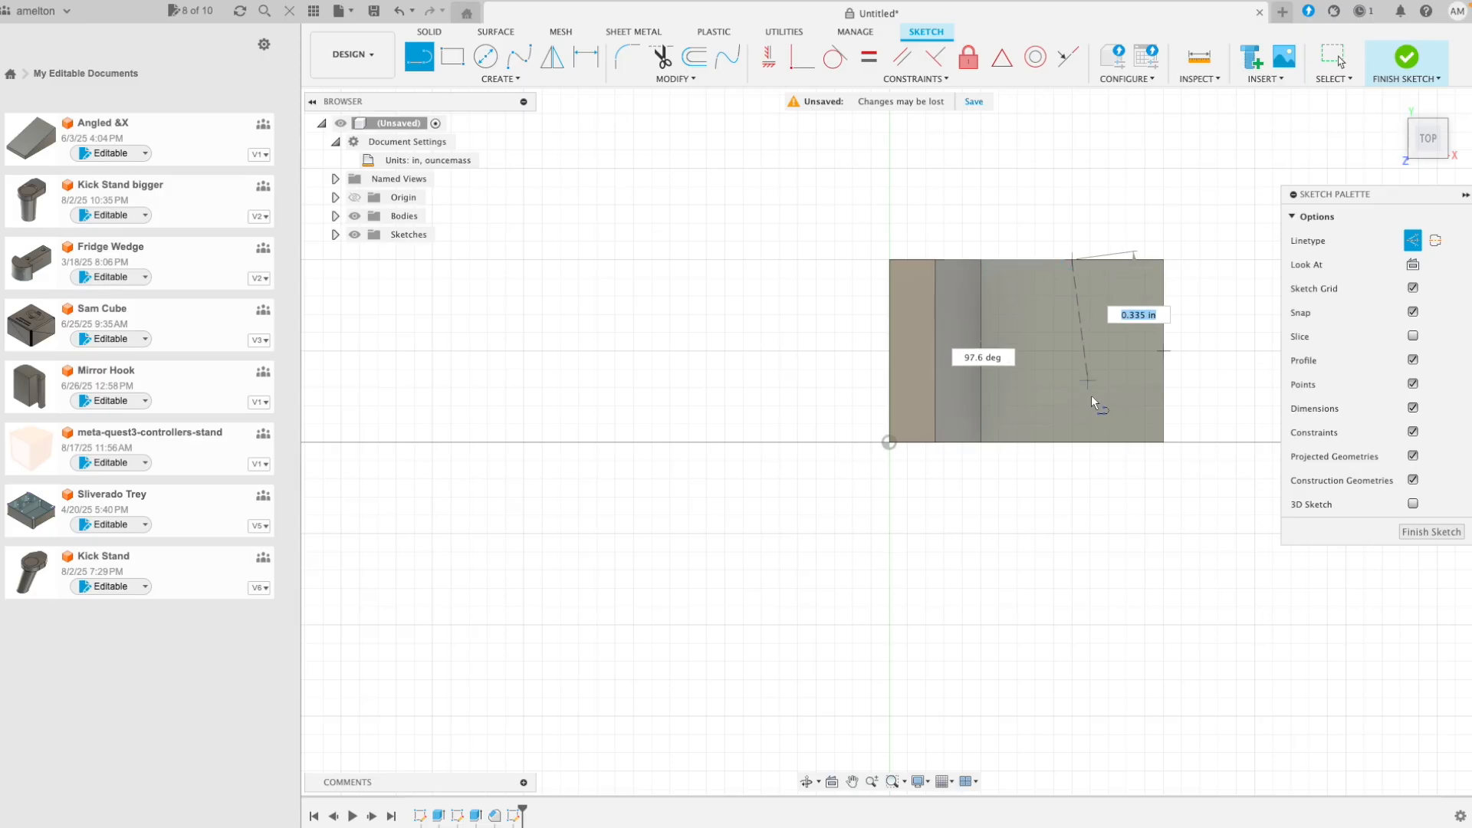
pyautogui.click(1072, 442)
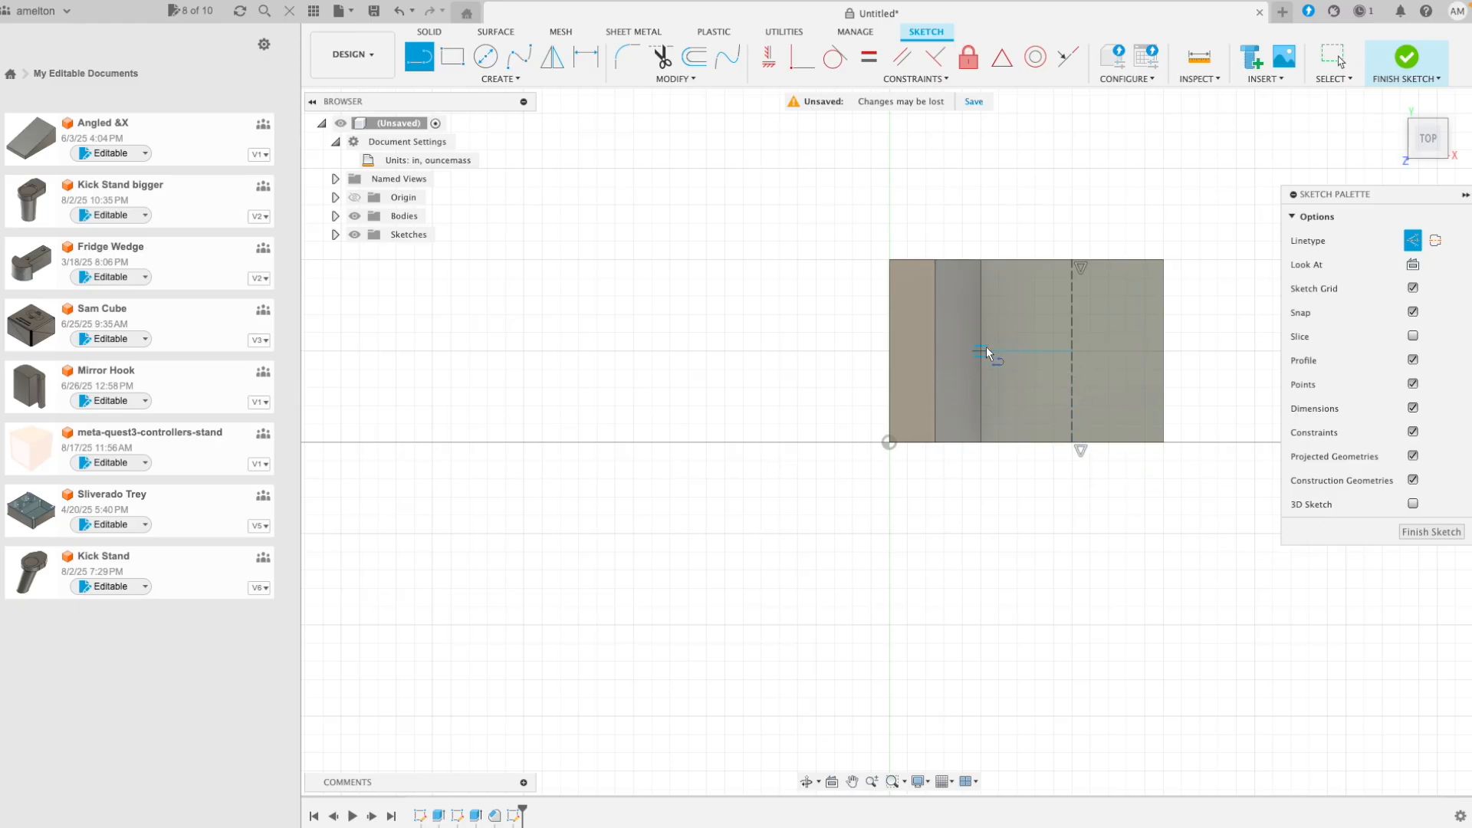
pyautogui.click(1163, 351)
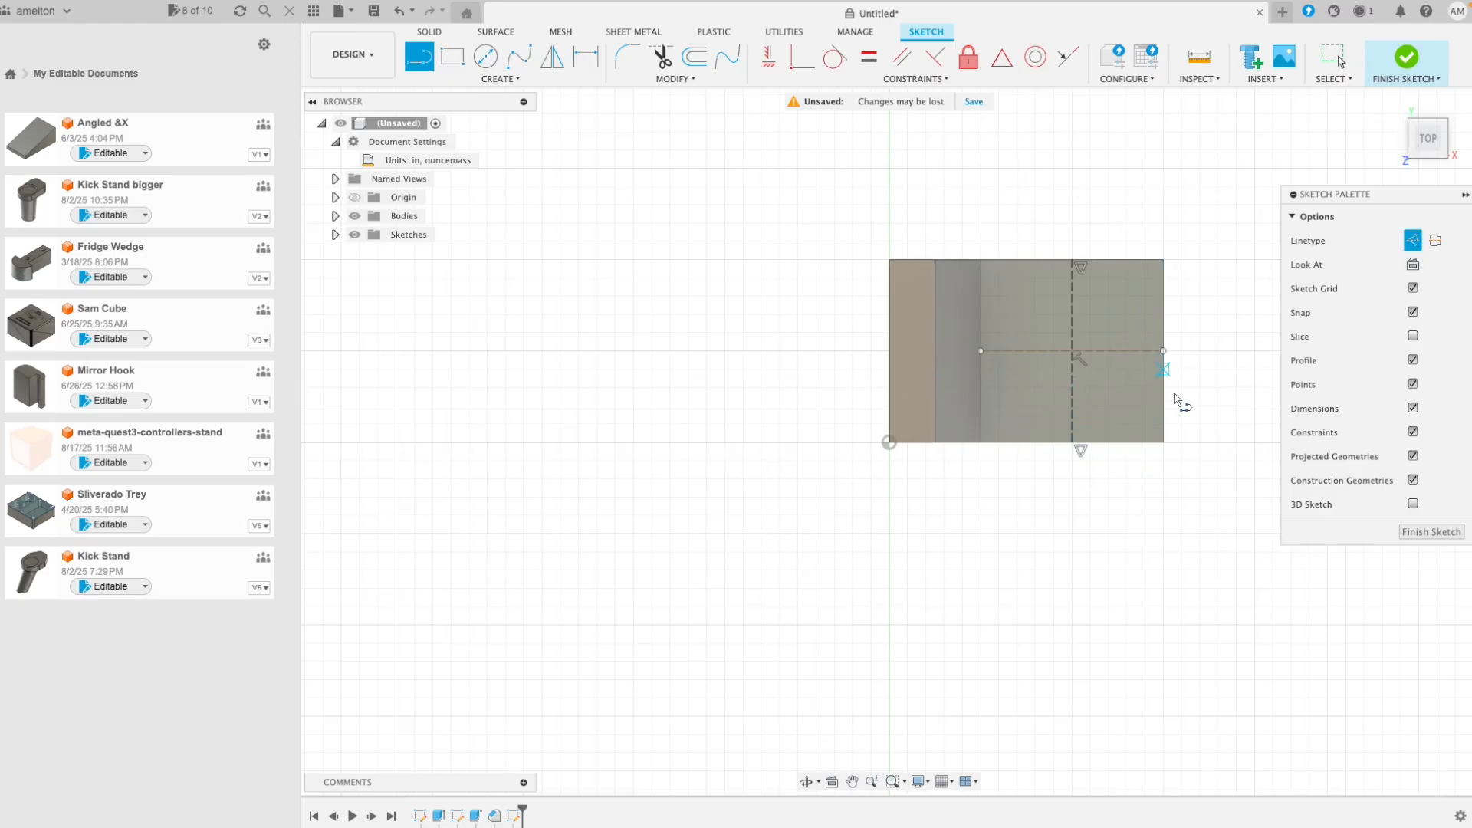
# Draw a solid-line circle of 0.125 in diameter where the base's centerlines cross, and finish the sketch.
pyautogui.click(486, 56)
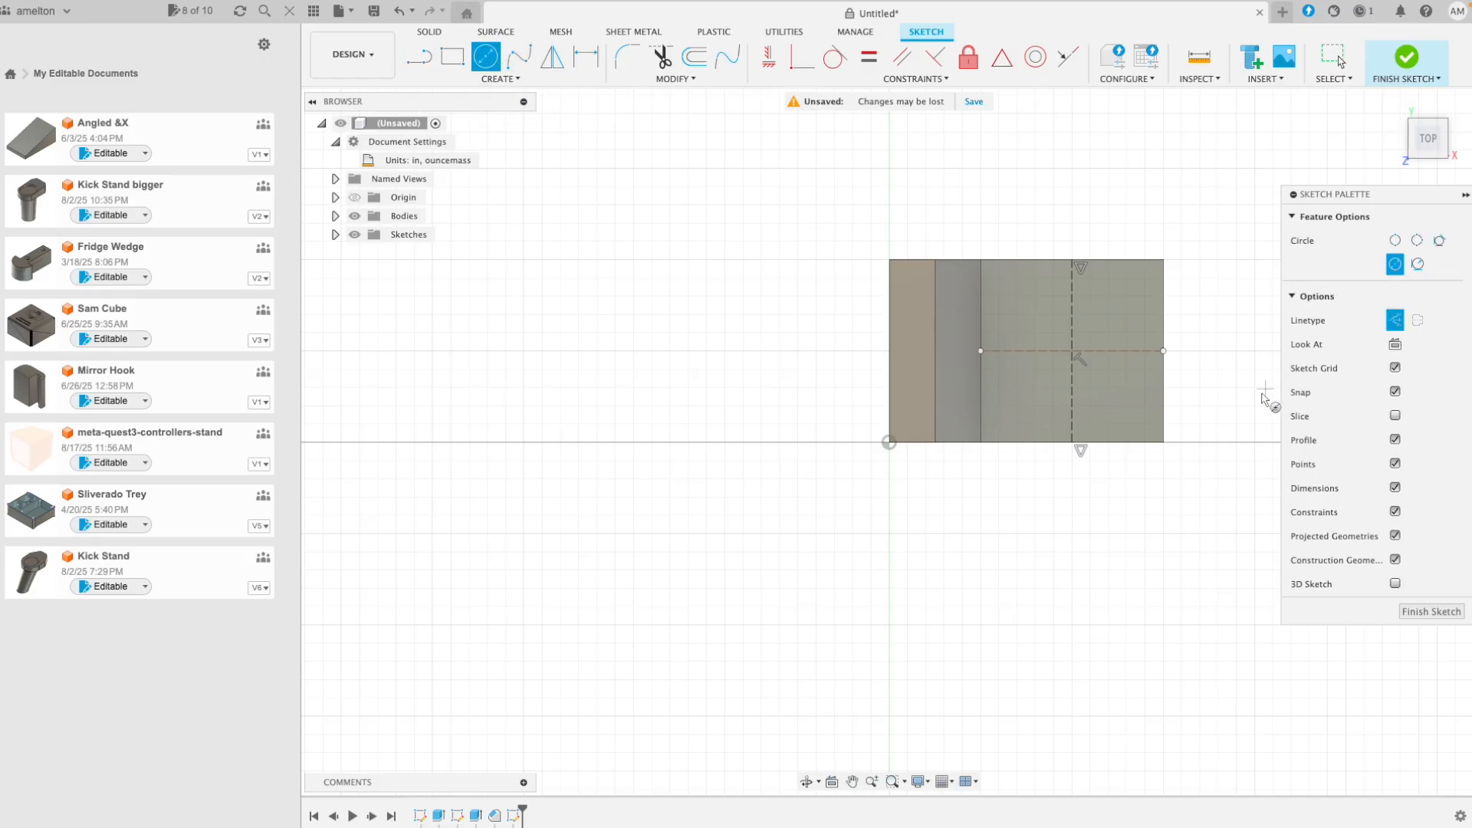
pyautogui.click(1395, 320)
pyautogui.click(1072, 353)
pyautogui.press('BackSpace')
pyautogui.press('Tab')
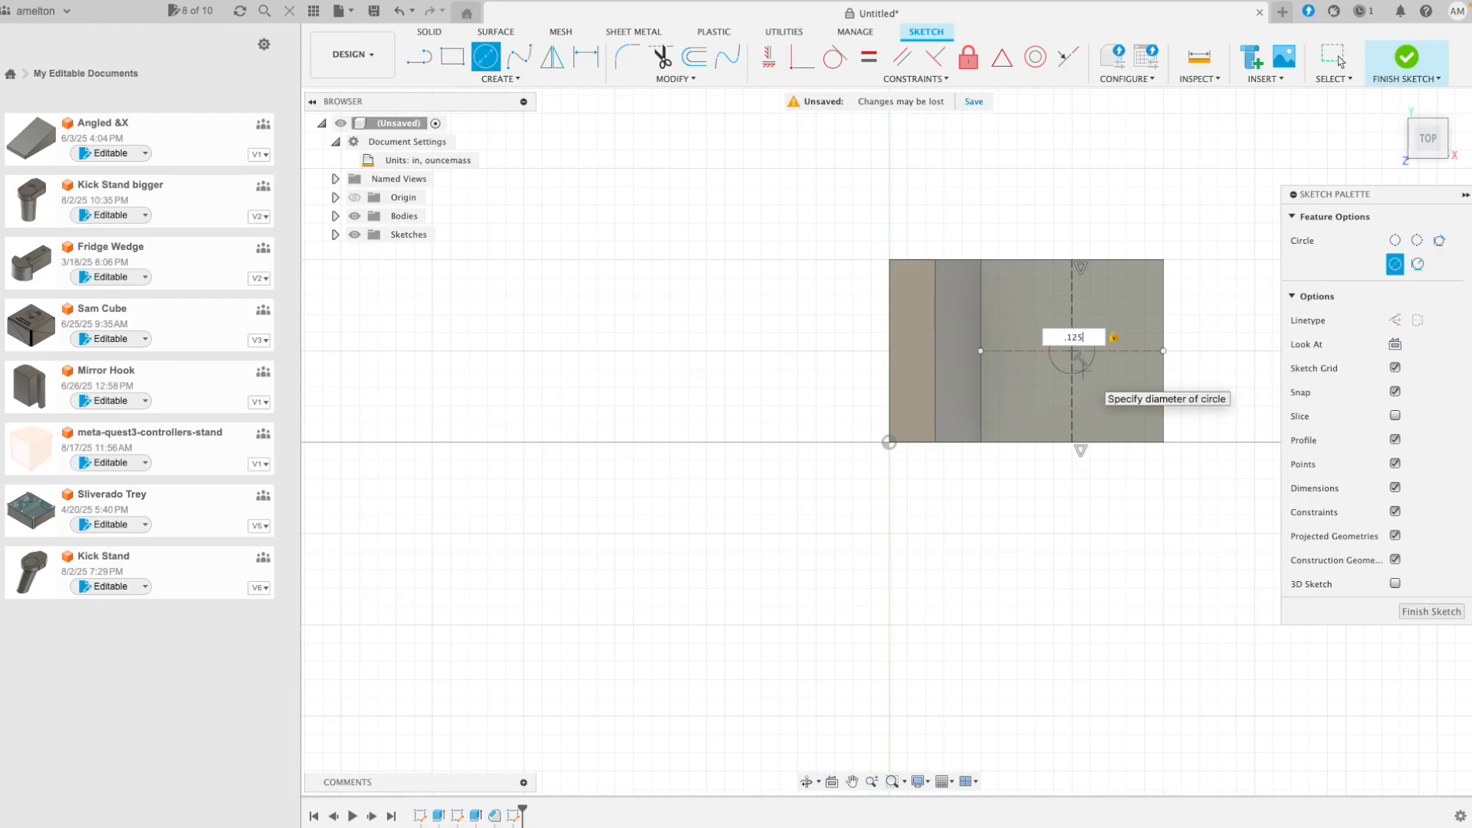
pyautogui.click(1334, 56)
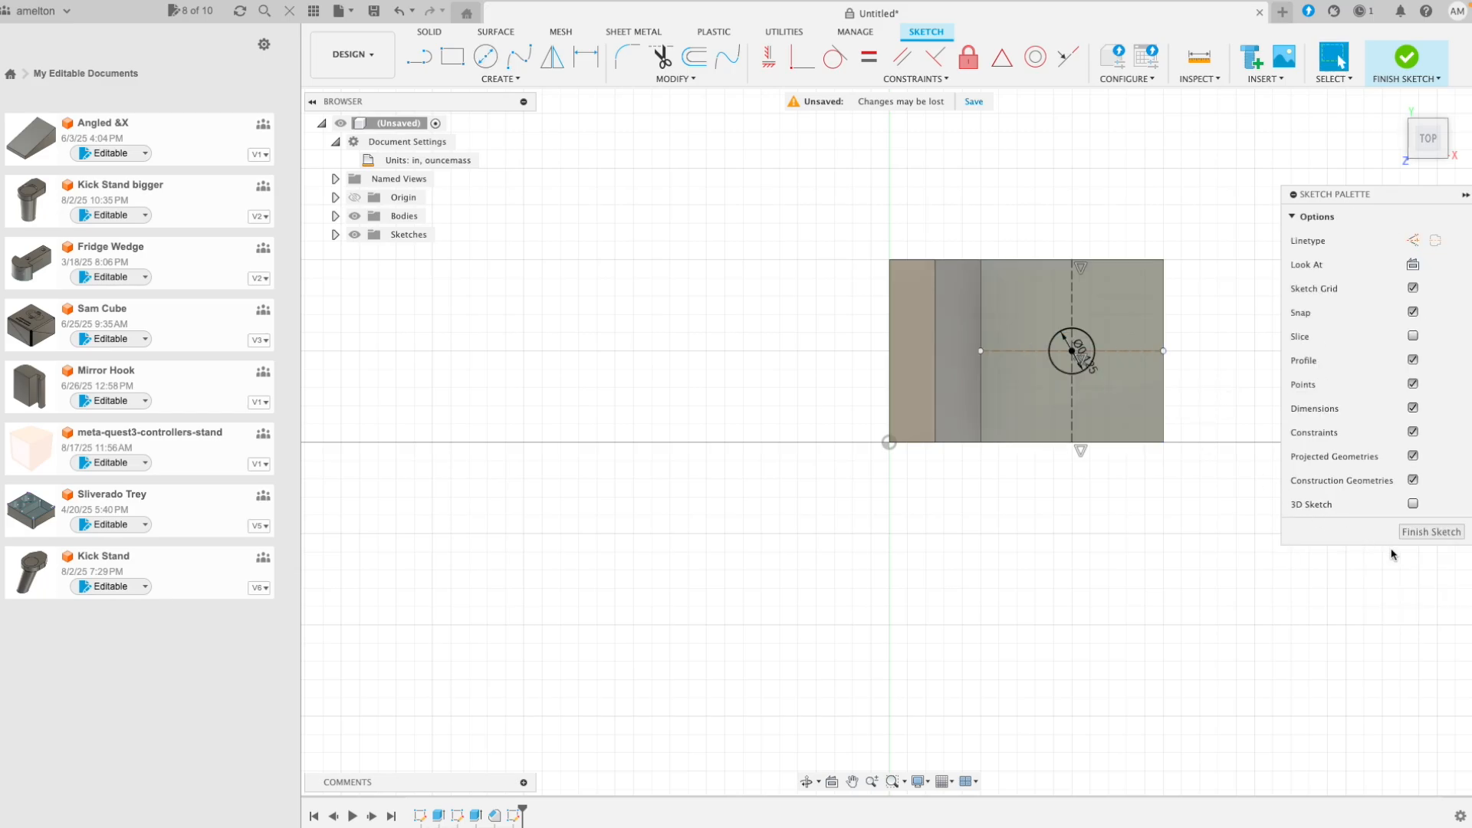
pyautogui.click(1408, 535)
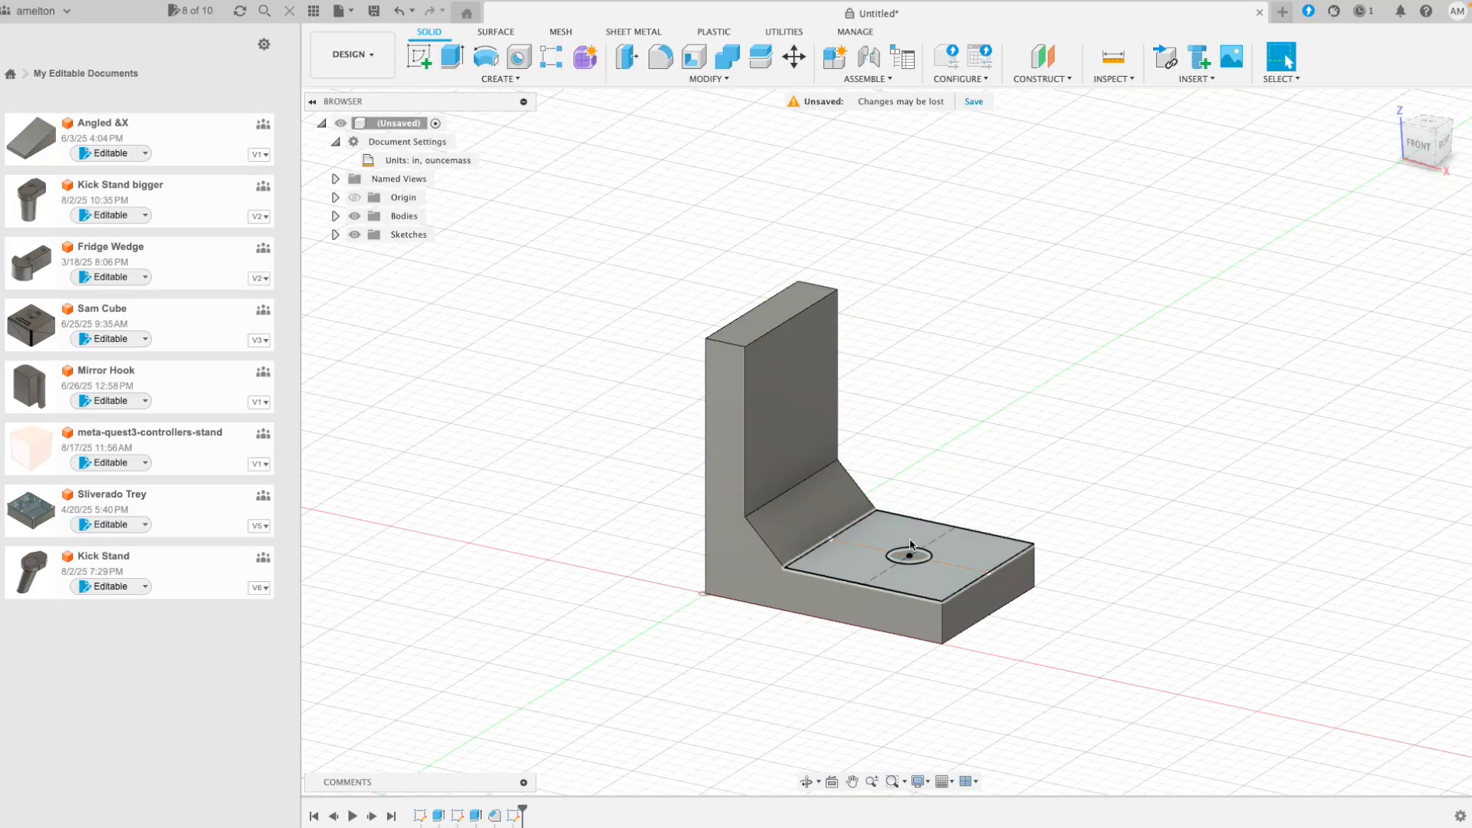
# Extrude the circle on the base downward as a cut with its extent set to All.
pyautogui.click(922, 557)
pyautogui.press('e')
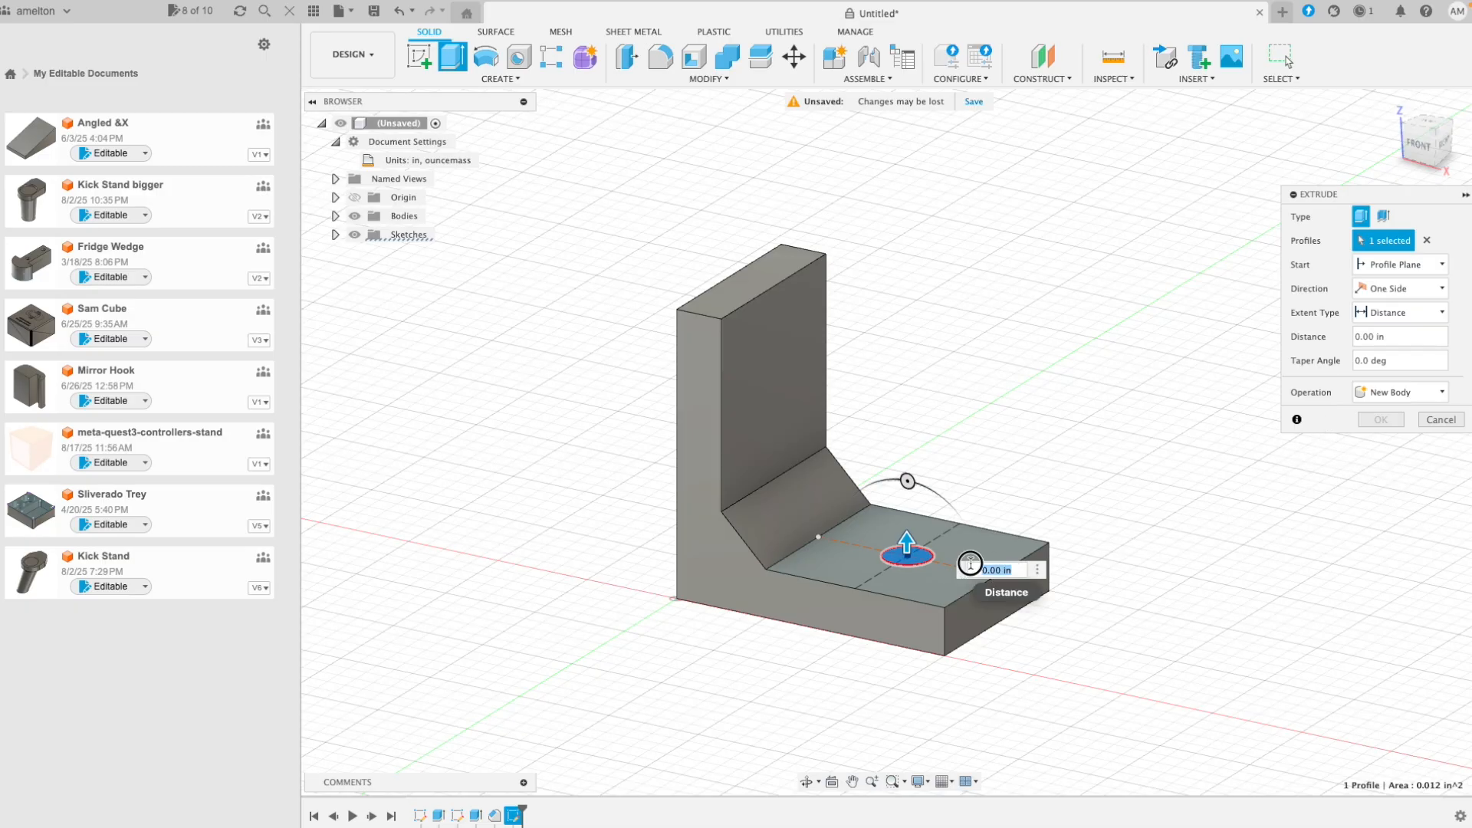
pyautogui.press('BackSpace')
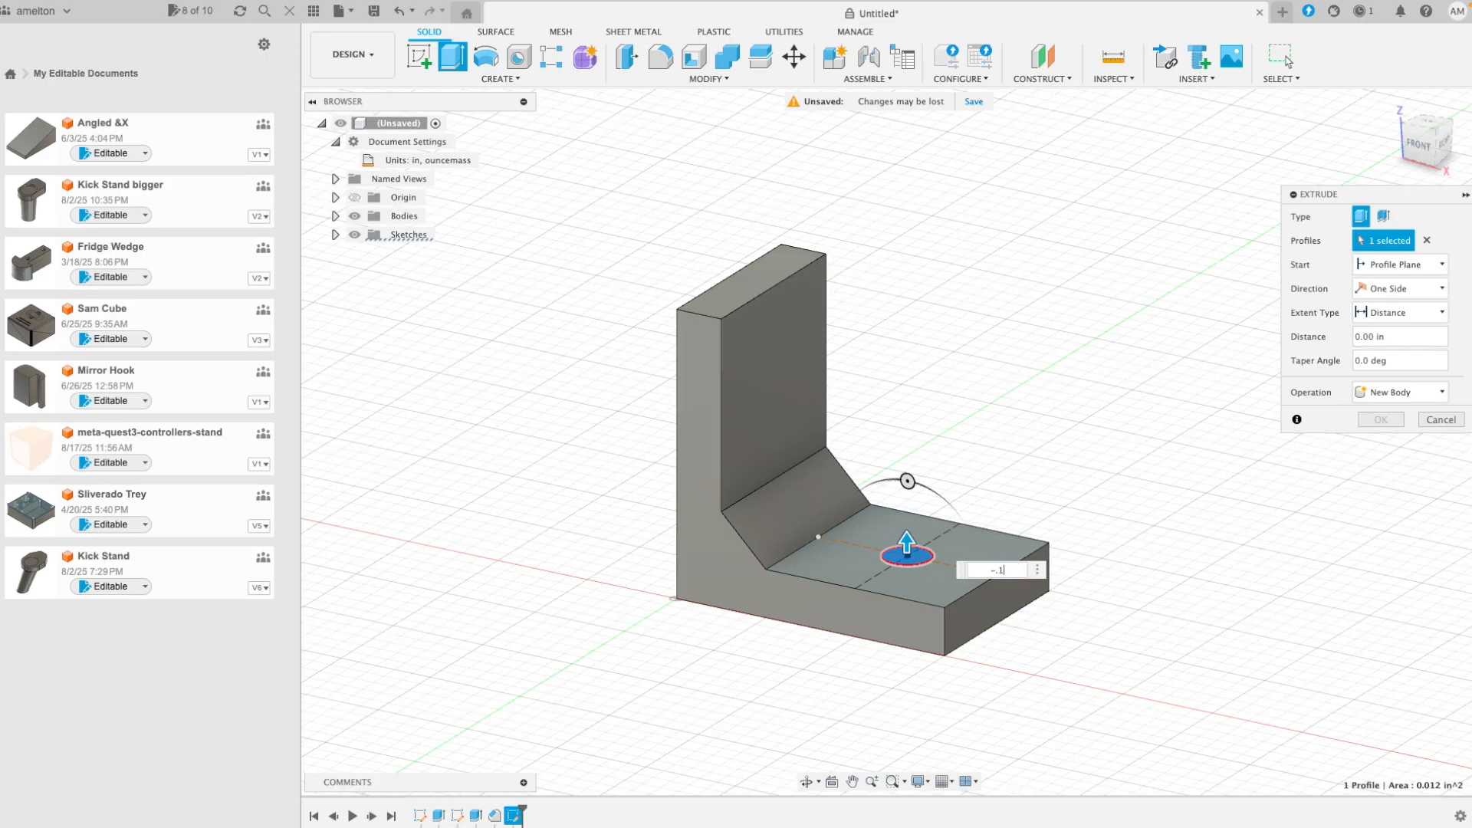
pyautogui.press('Return')
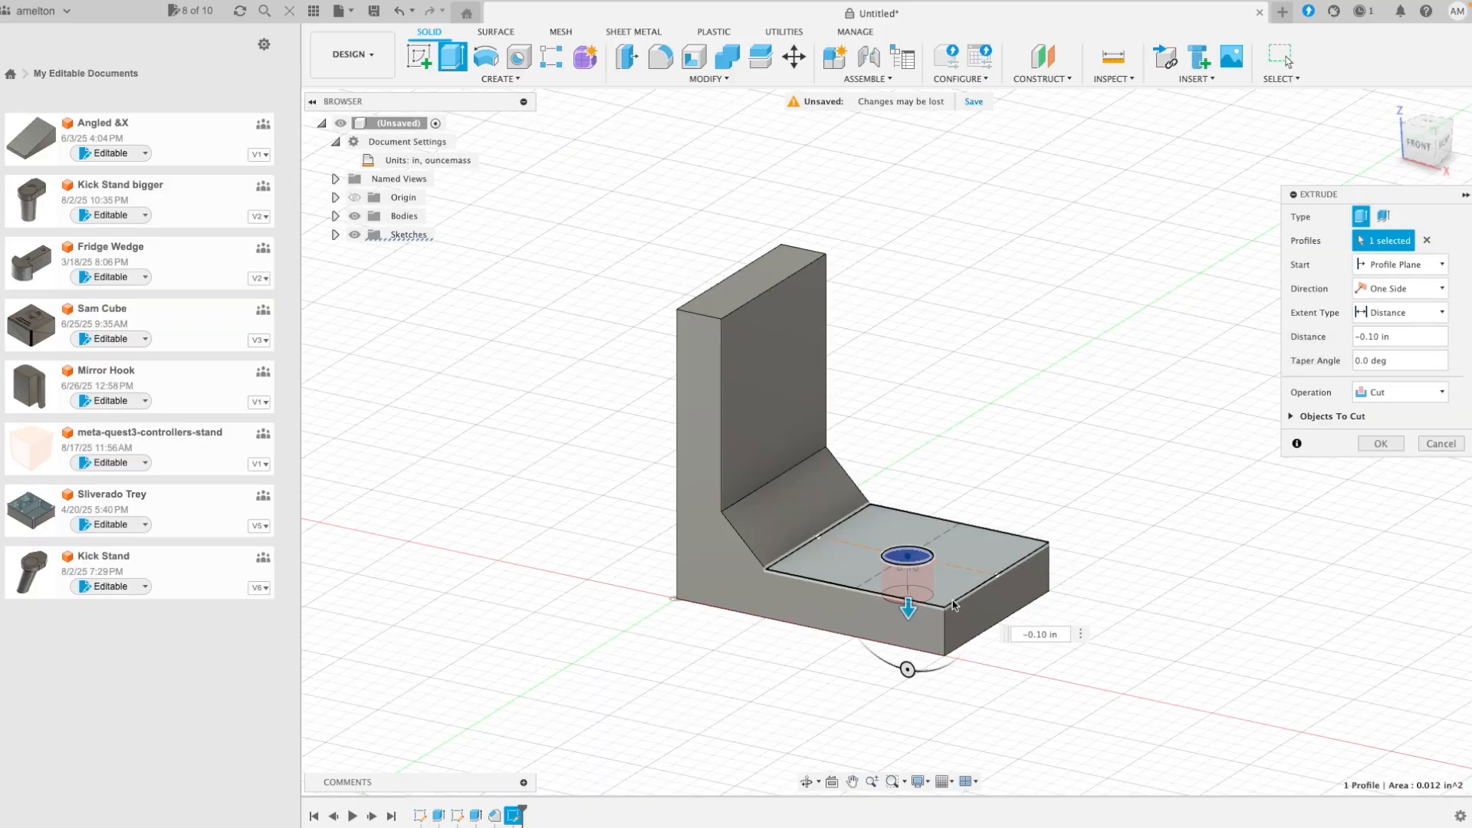
pyautogui.click(1411, 314)
pyautogui.click(1377, 366)
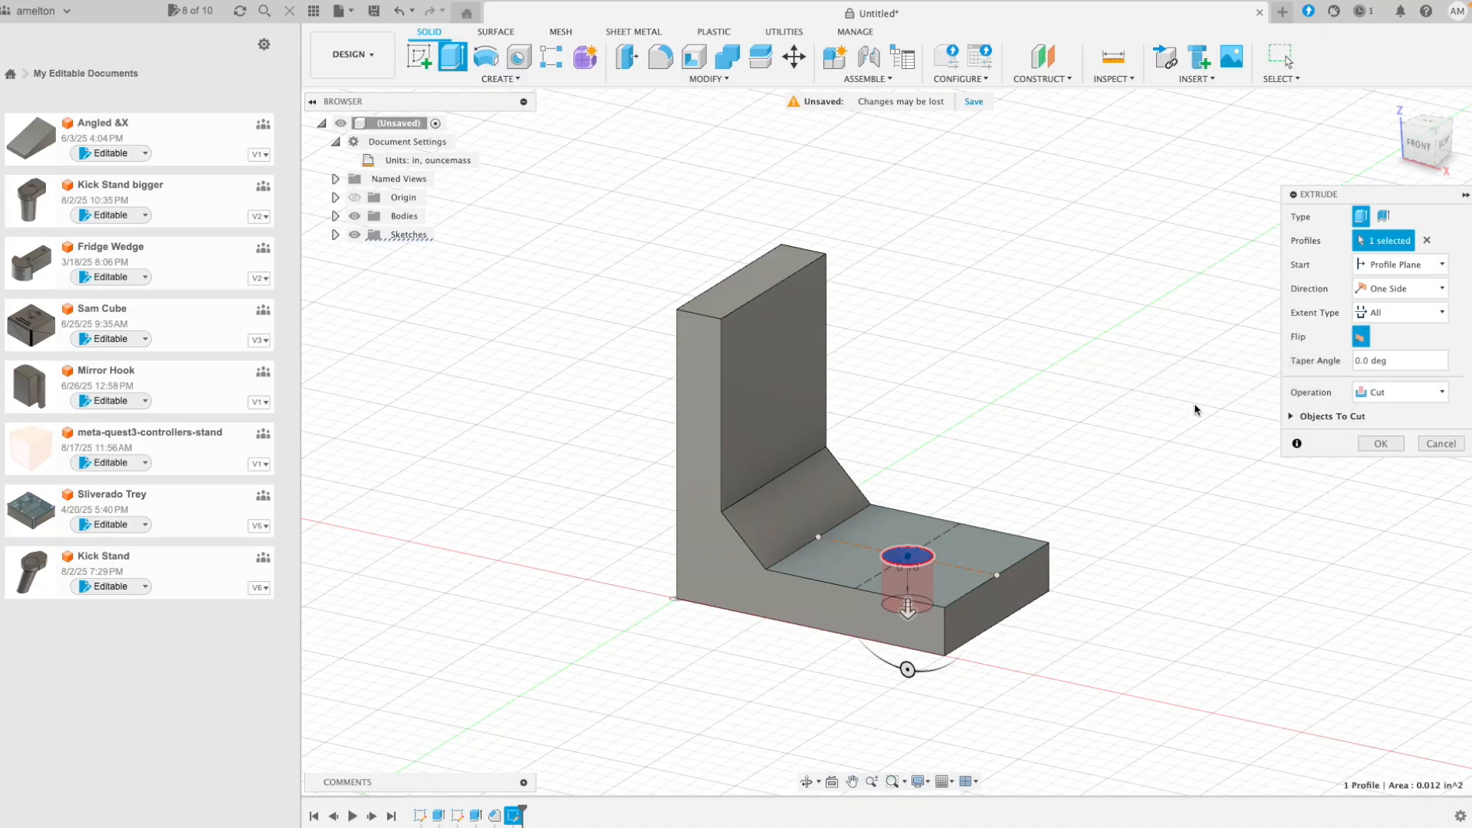
pyautogui.click(1372, 443)
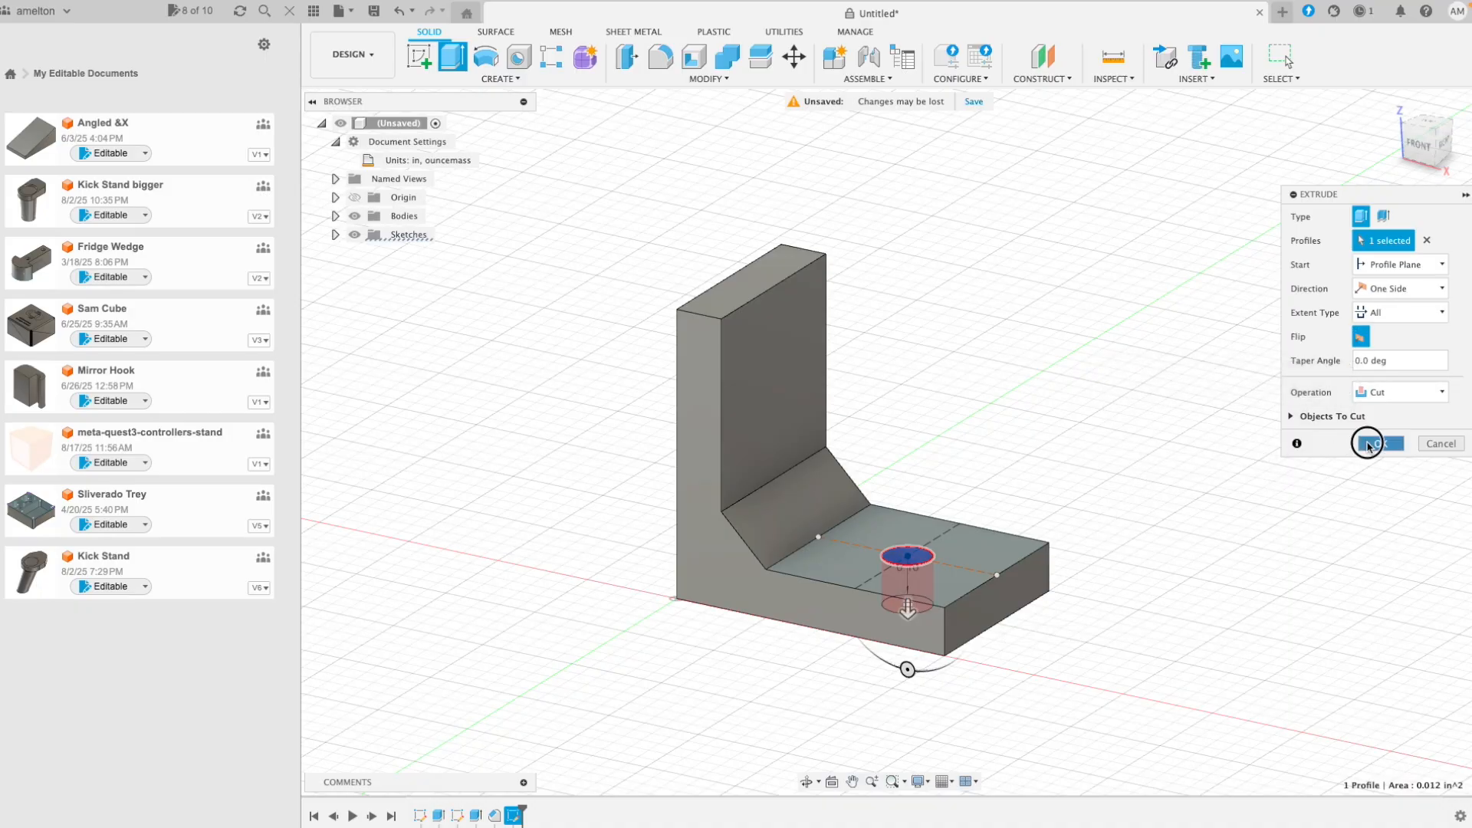
# Start a sketch on the upright wall's inner face and draw horizontal and vertical construction centerlines between its edge midpoints.
pyautogui.click(755, 376)
pyautogui.rightClick(755, 375)
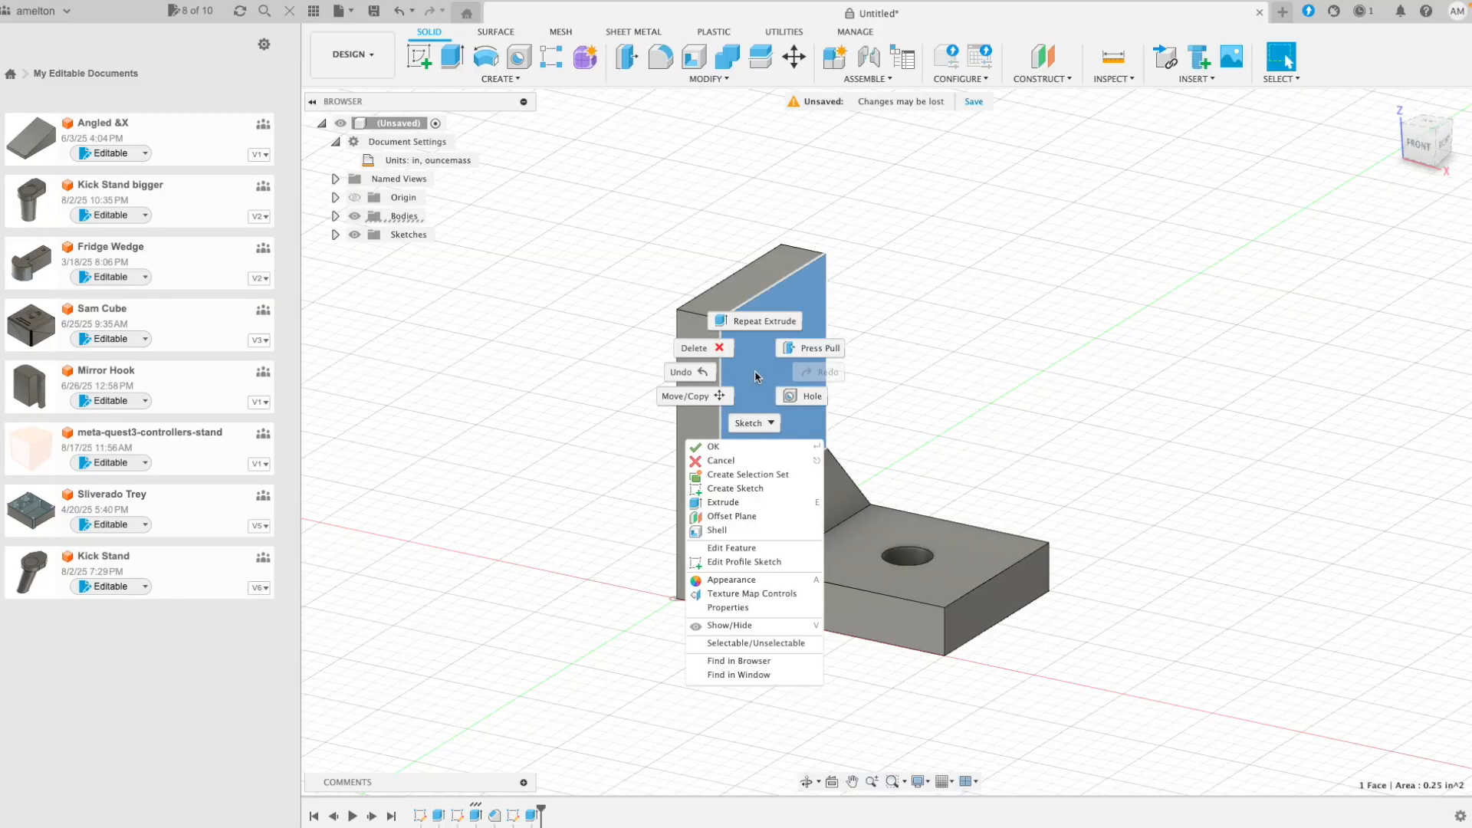
pyautogui.click(742, 488)
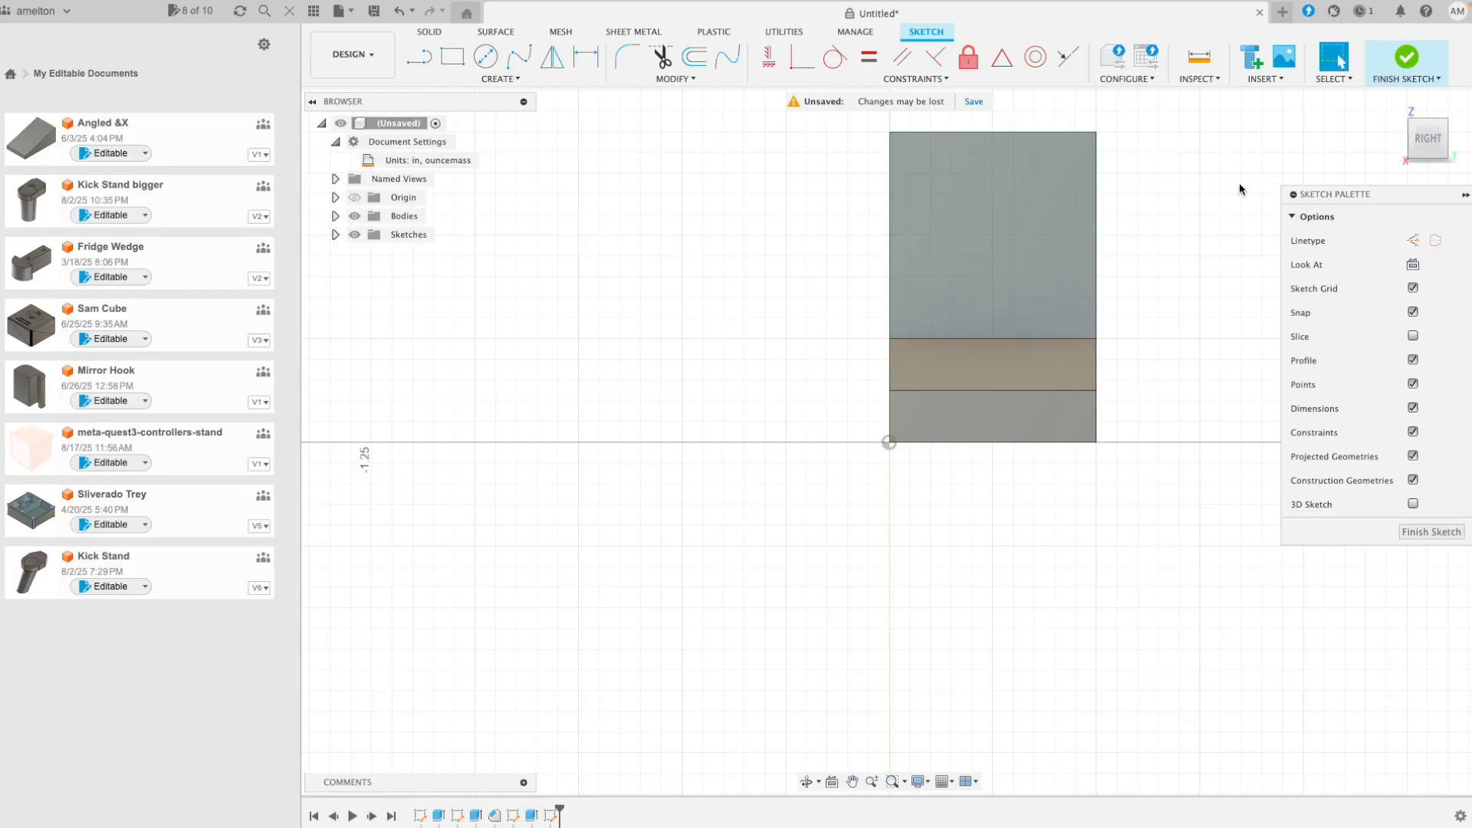
pyautogui.click(414, 65)
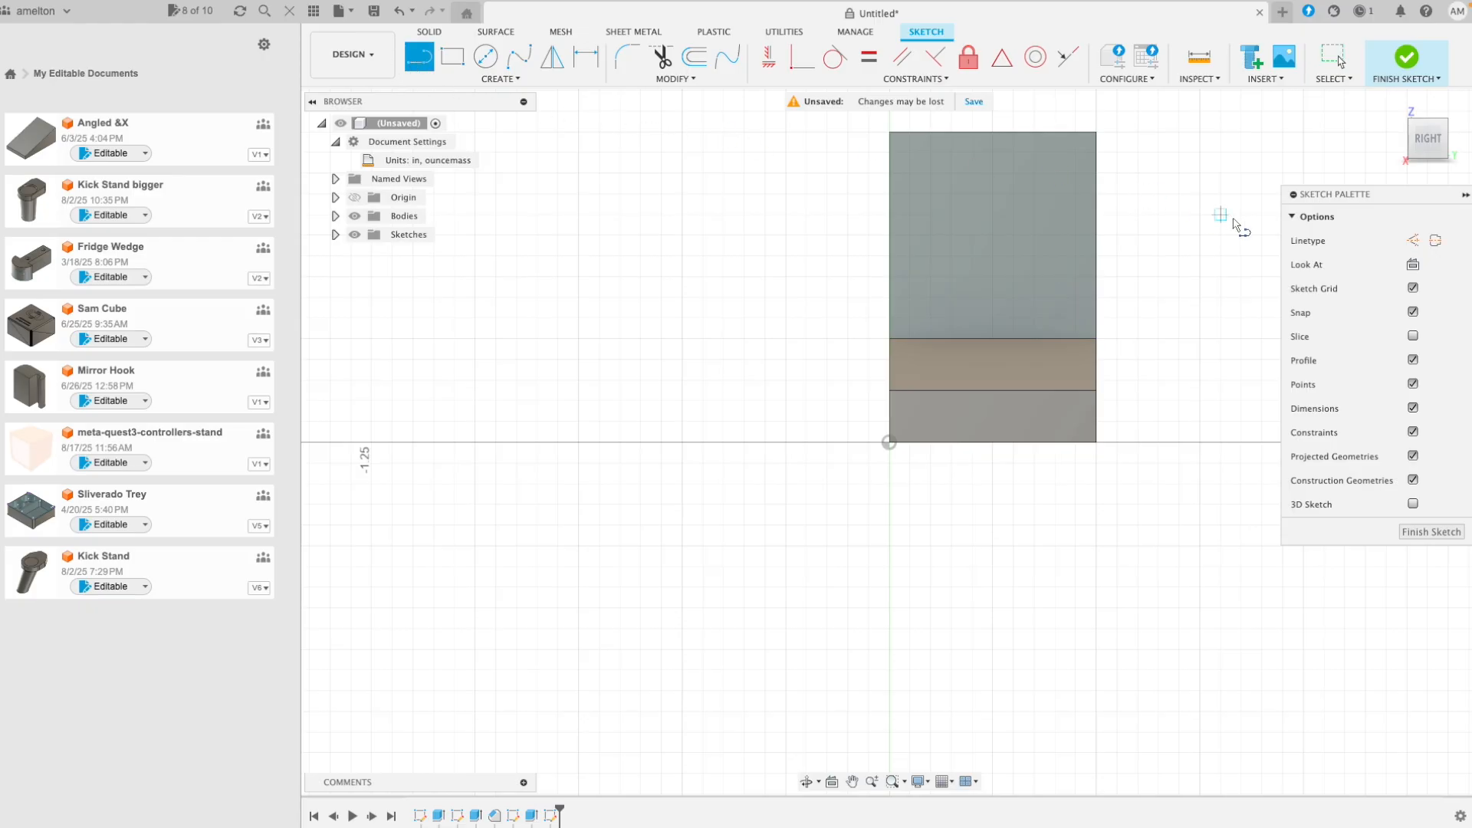
pyautogui.click(1411, 244)
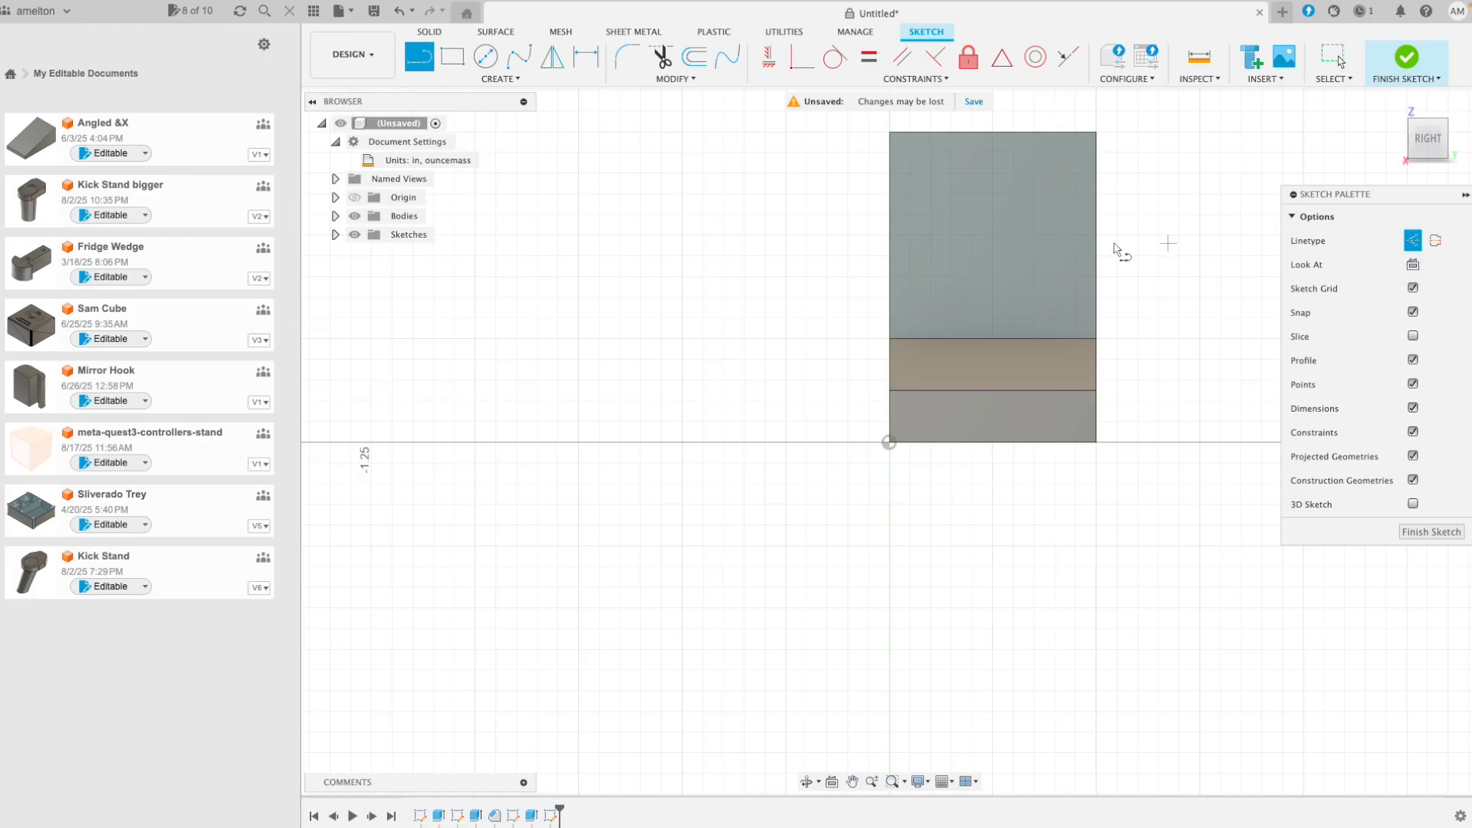
pyautogui.click(892, 234)
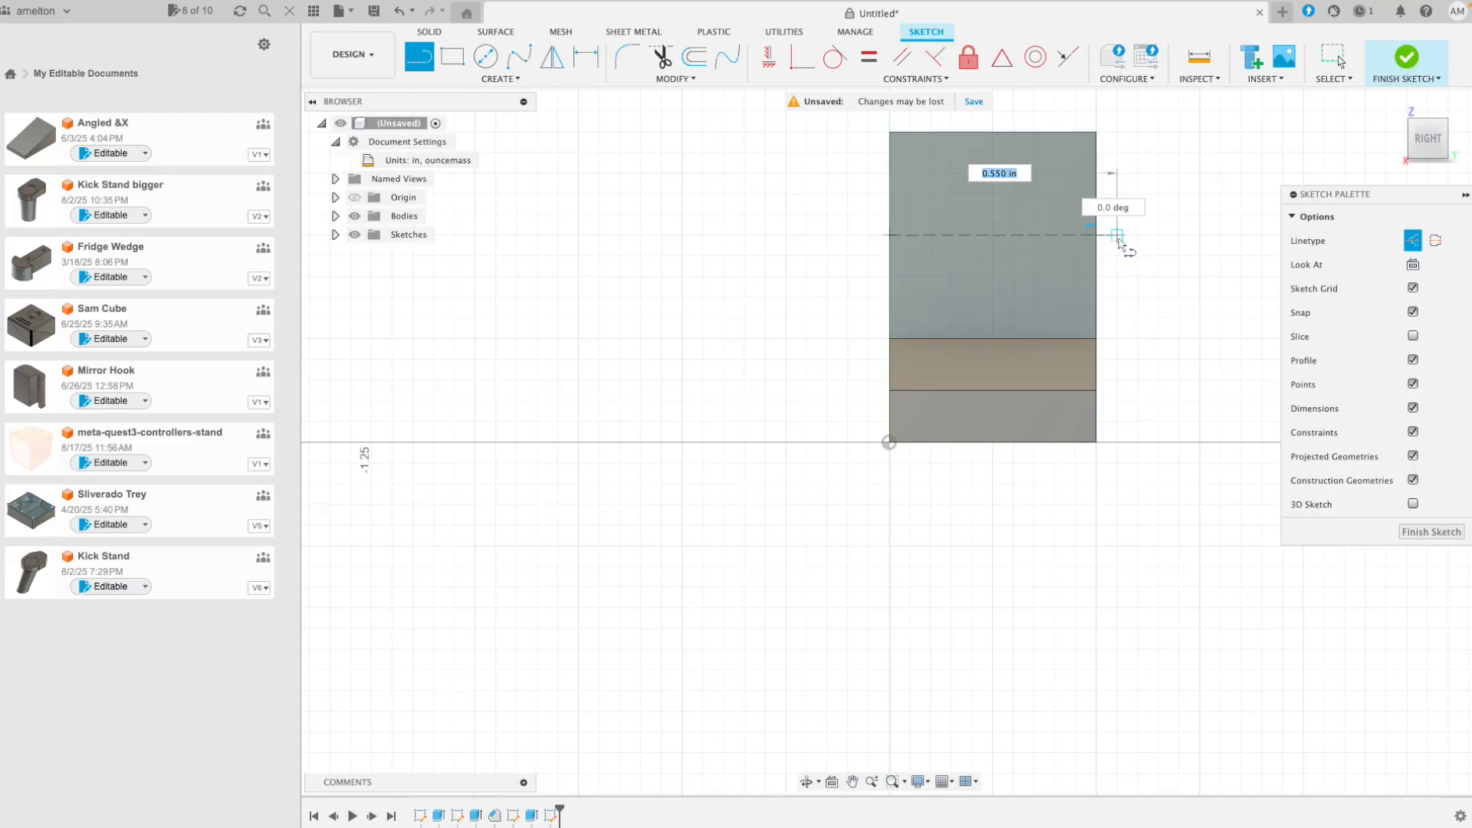
pyautogui.doubleClick(1102, 238)
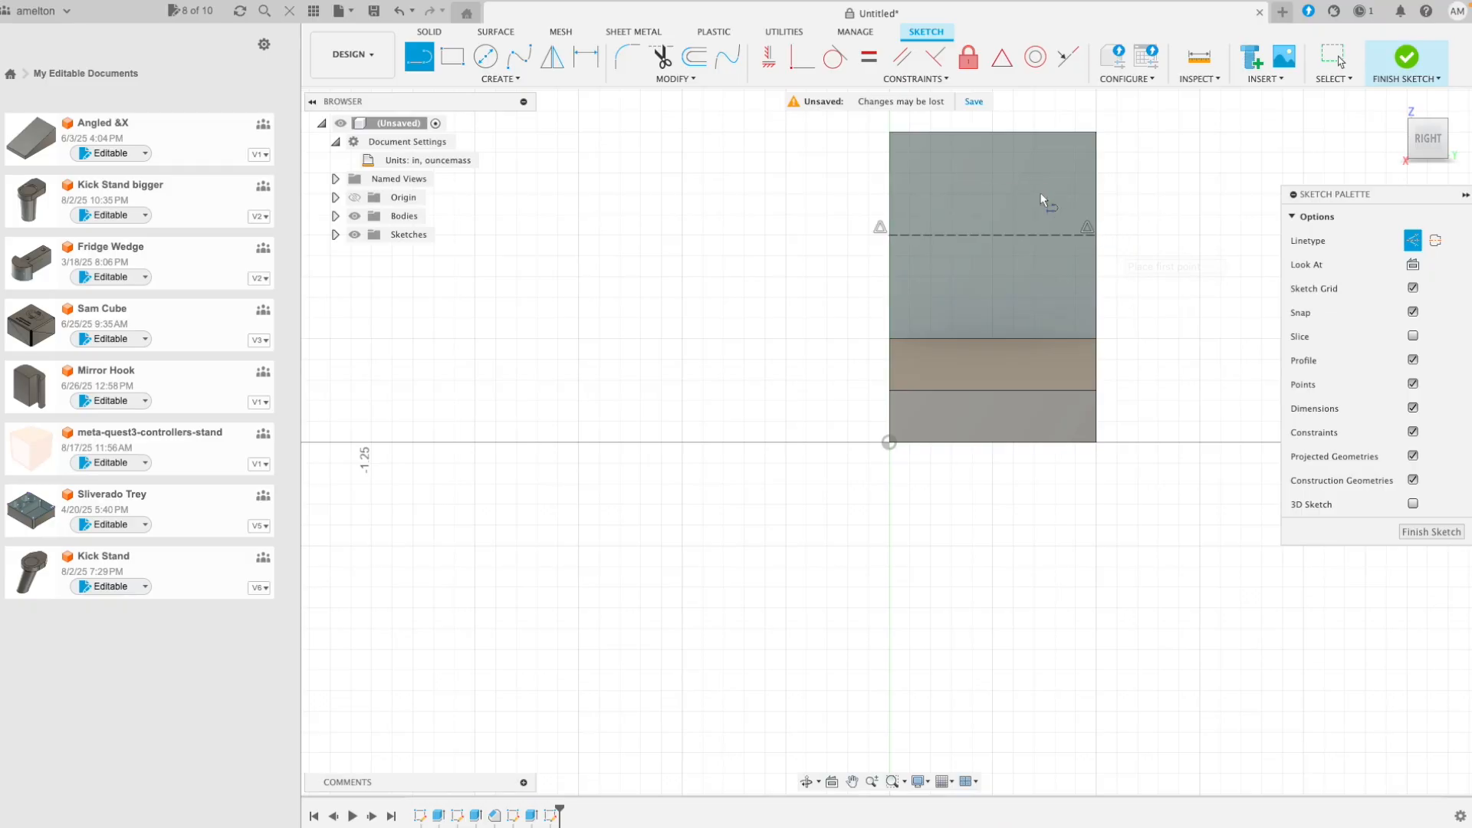
pyautogui.click(993, 132)
pyautogui.doubleClick(993, 338)
# Draw a solid-line circle of 0.125 in diameter where the wall's centerlines cross, and finish the sketch.
pyautogui.click(485, 57)
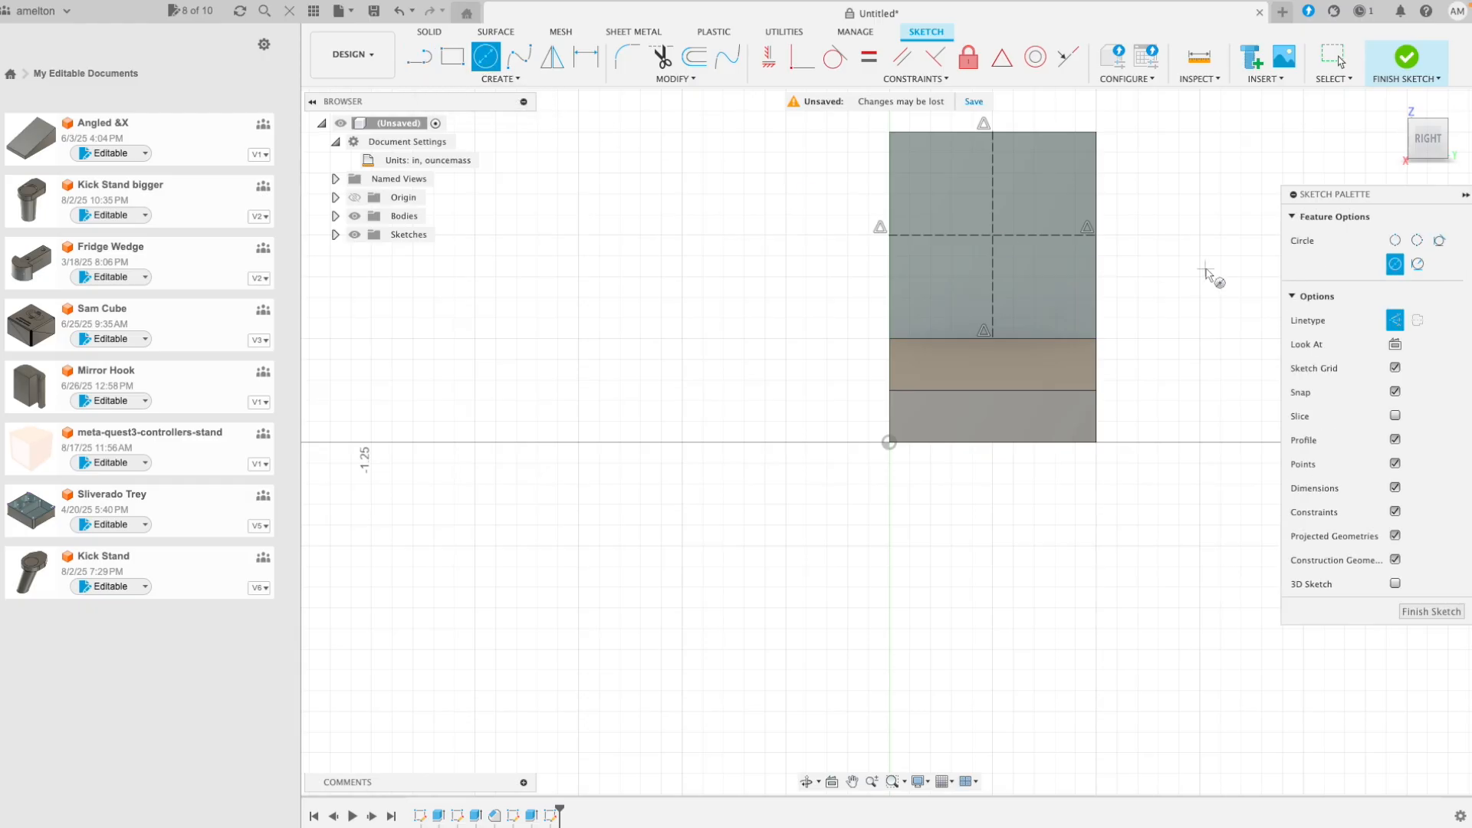
pyautogui.click(1393, 319)
pyautogui.click(994, 236)
pyautogui.write('.125')
pyautogui.press('Tab')
pyautogui.press('Return')
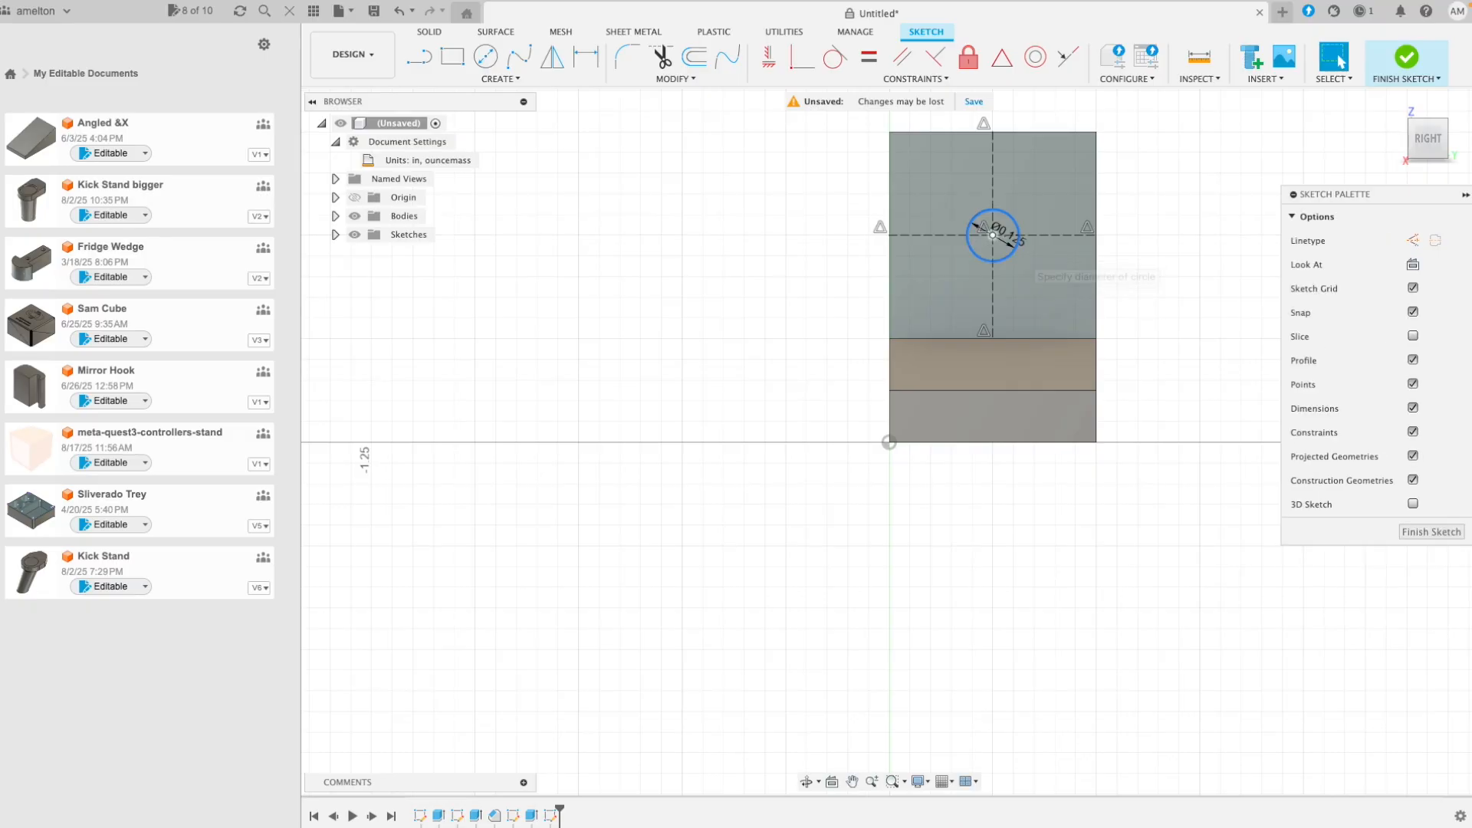
pyautogui.click(999, 261)
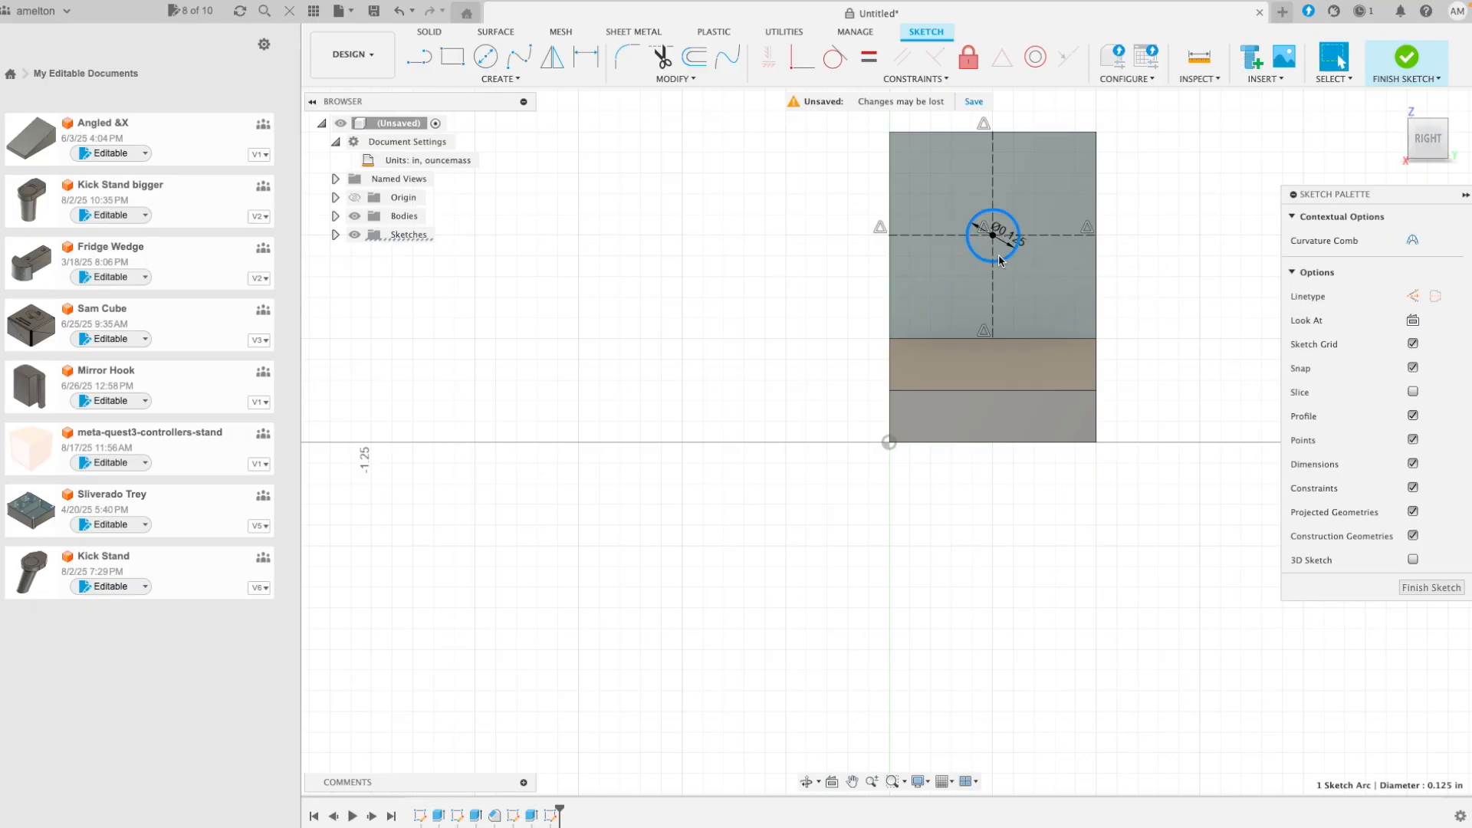
pyautogui.click(1431, 587)
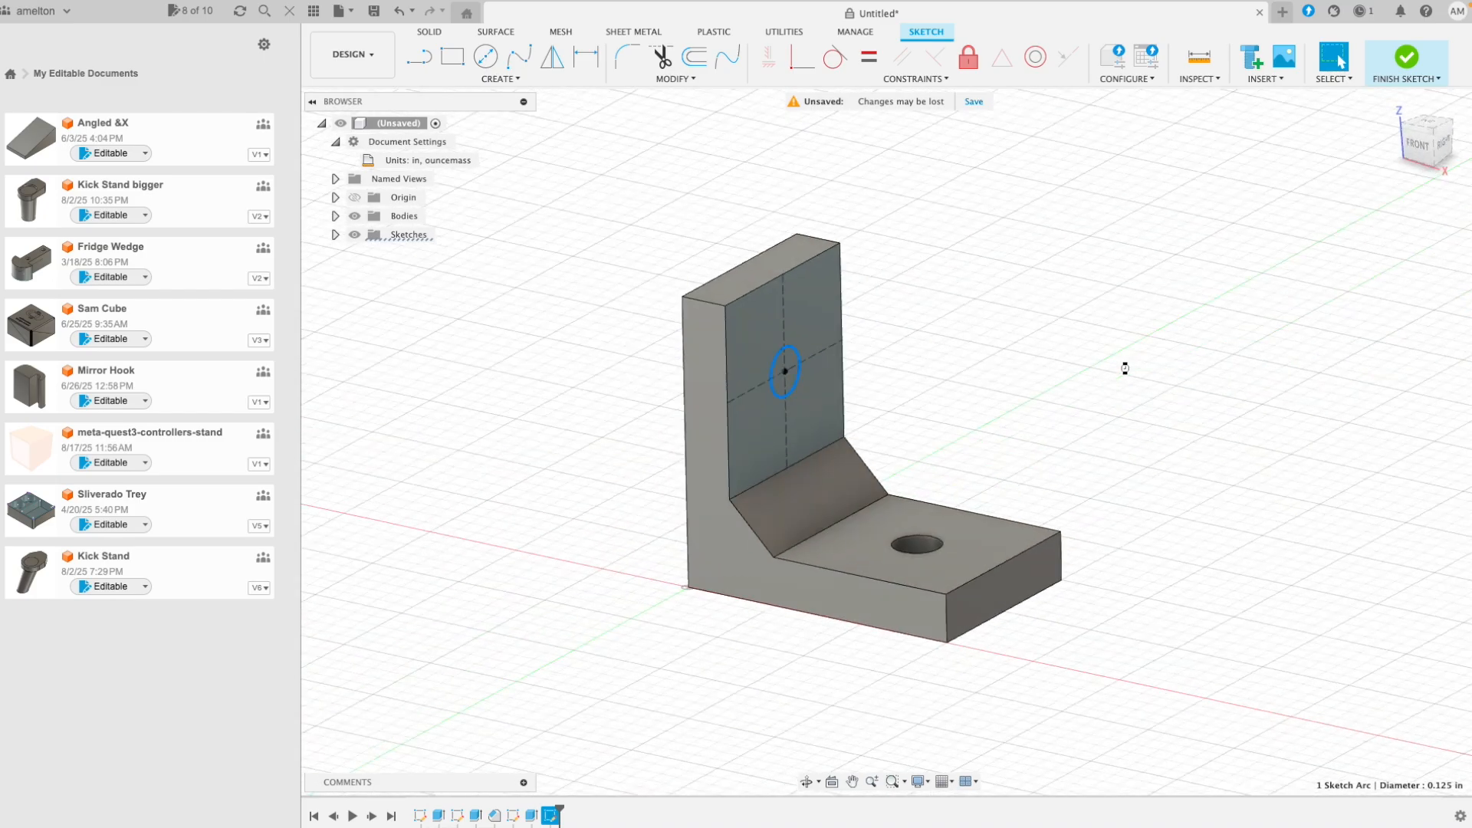
# Extrude the circle on the upright wall as a cut through the wall, with its extent set to All.
pyautogui.click(773, 406)
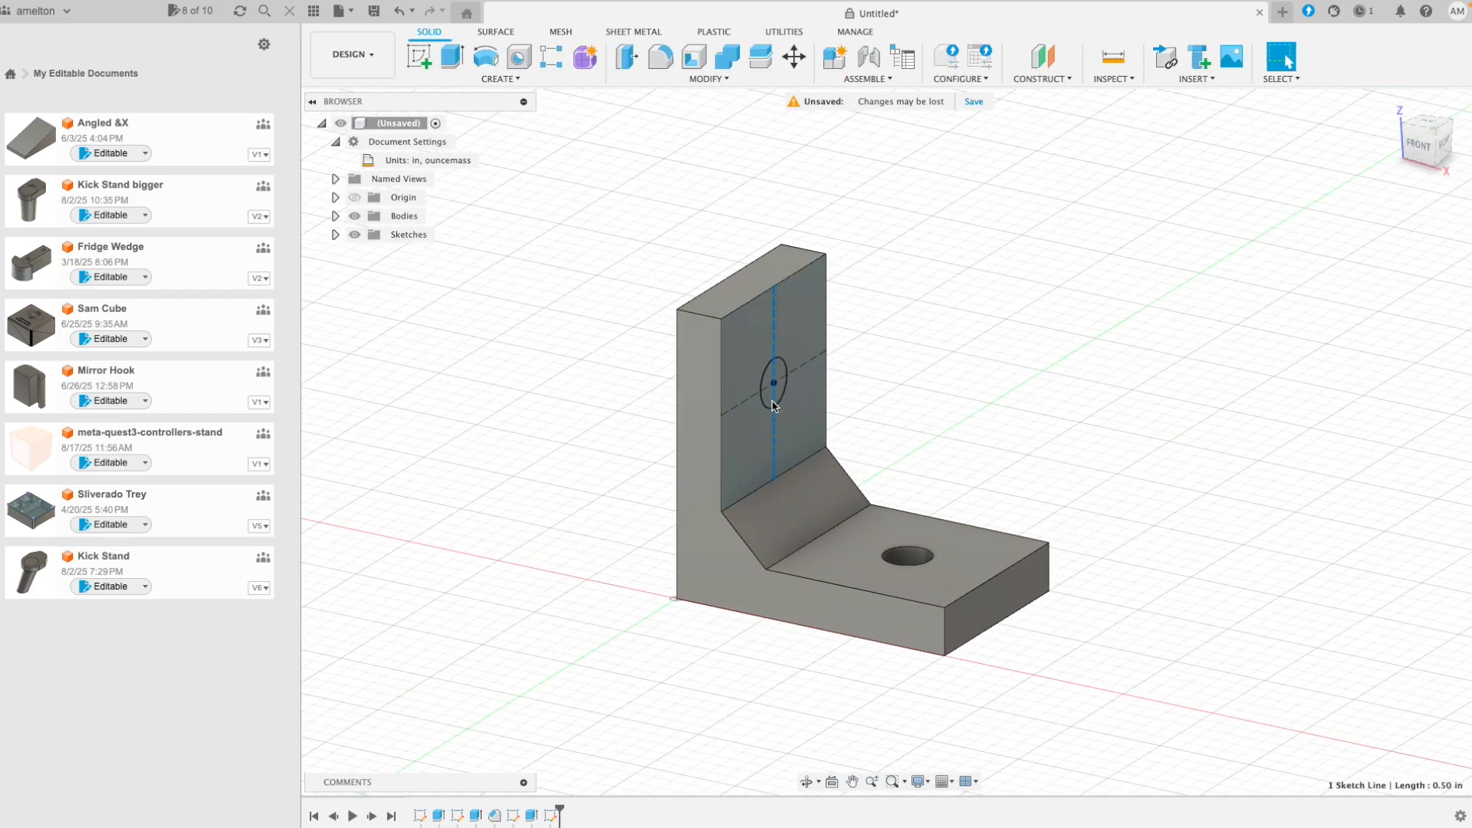
pyautogui.click(771, 403)
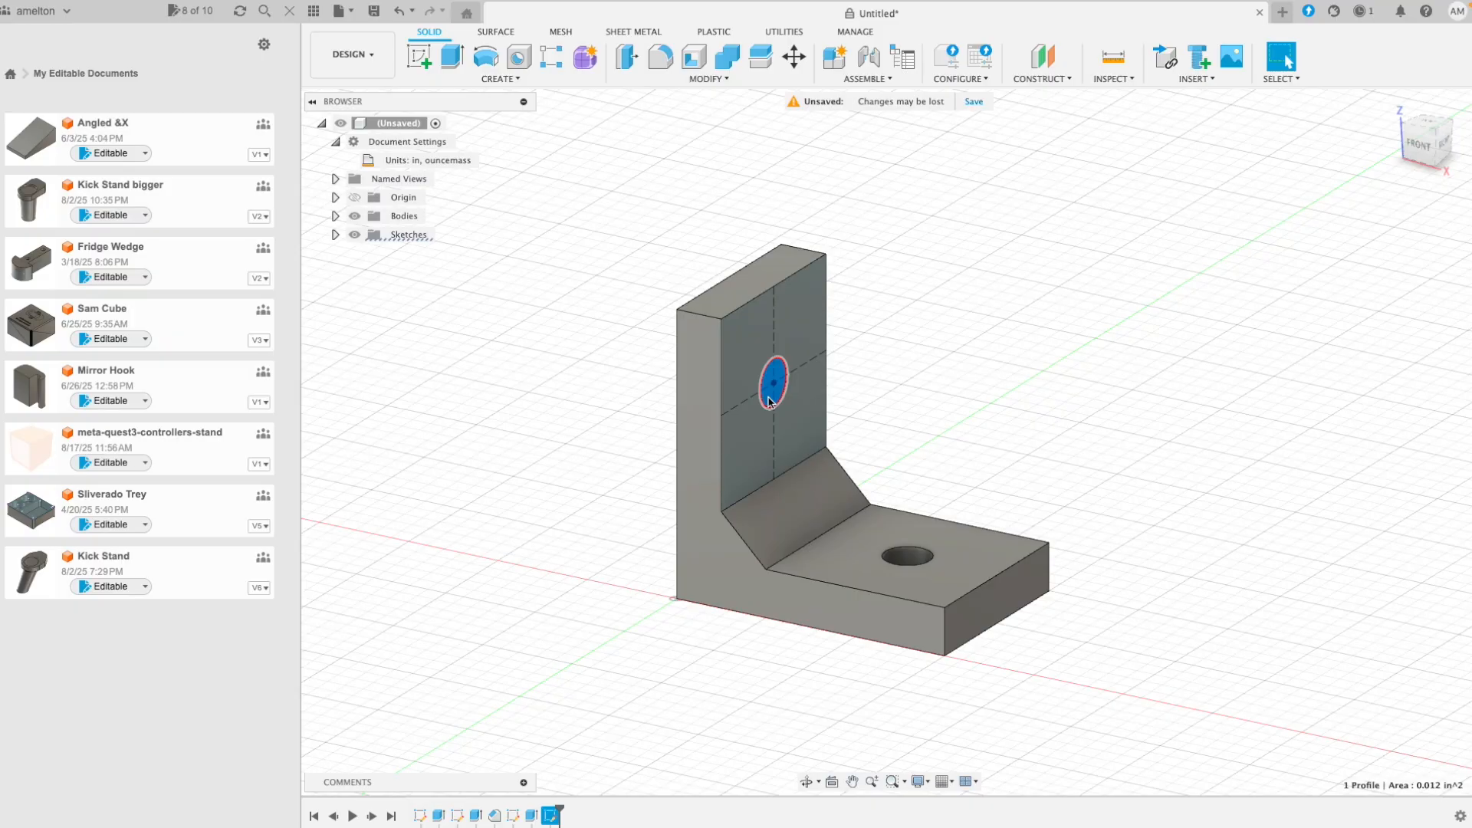
pyautogui.press('e')
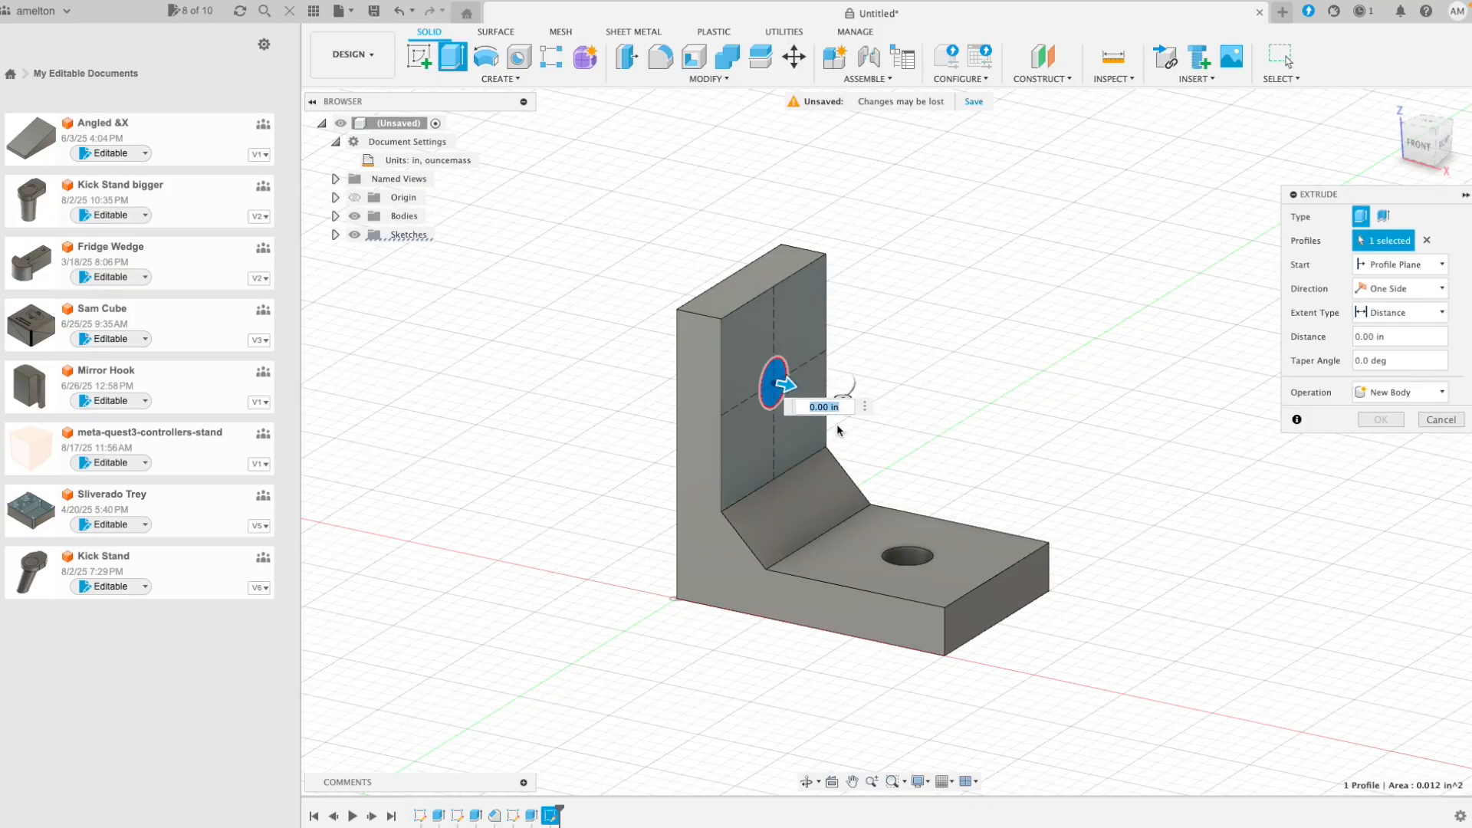
pyautogui.write('-.125')
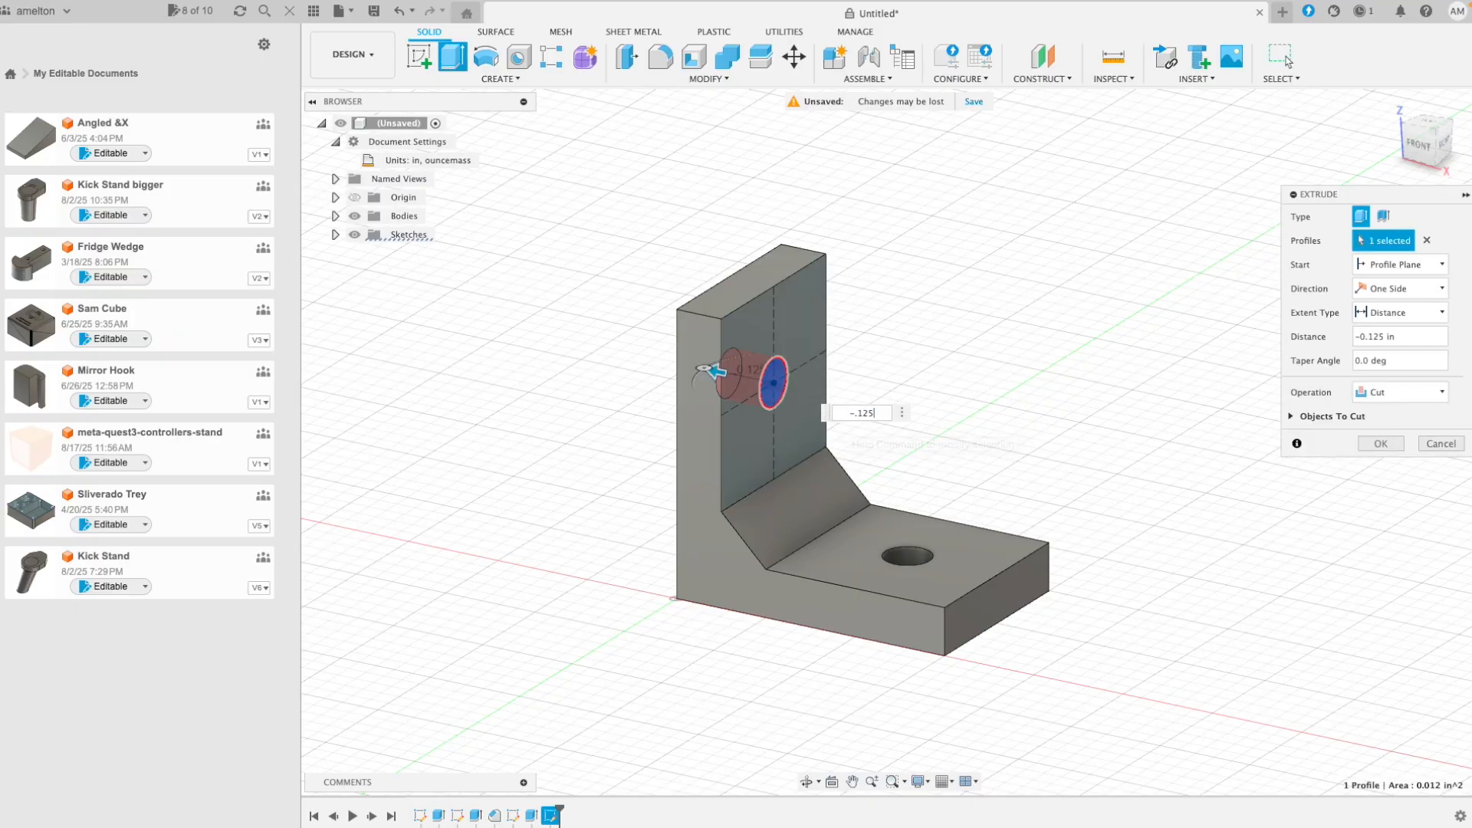
pyautogui.click(1426, 314)
pyautogui.click(1380, 365)
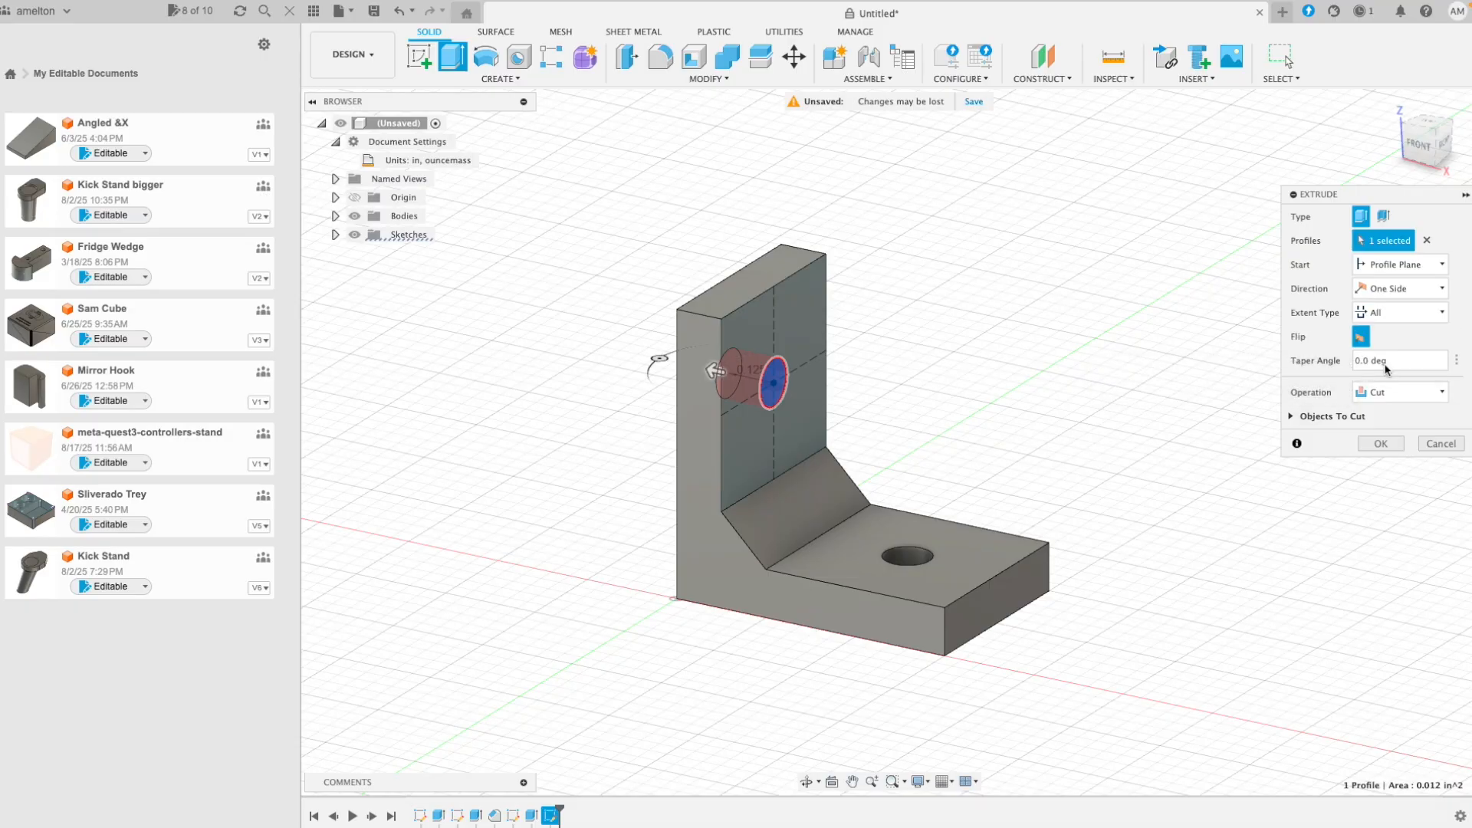
pyautogui.click(1394, 445)
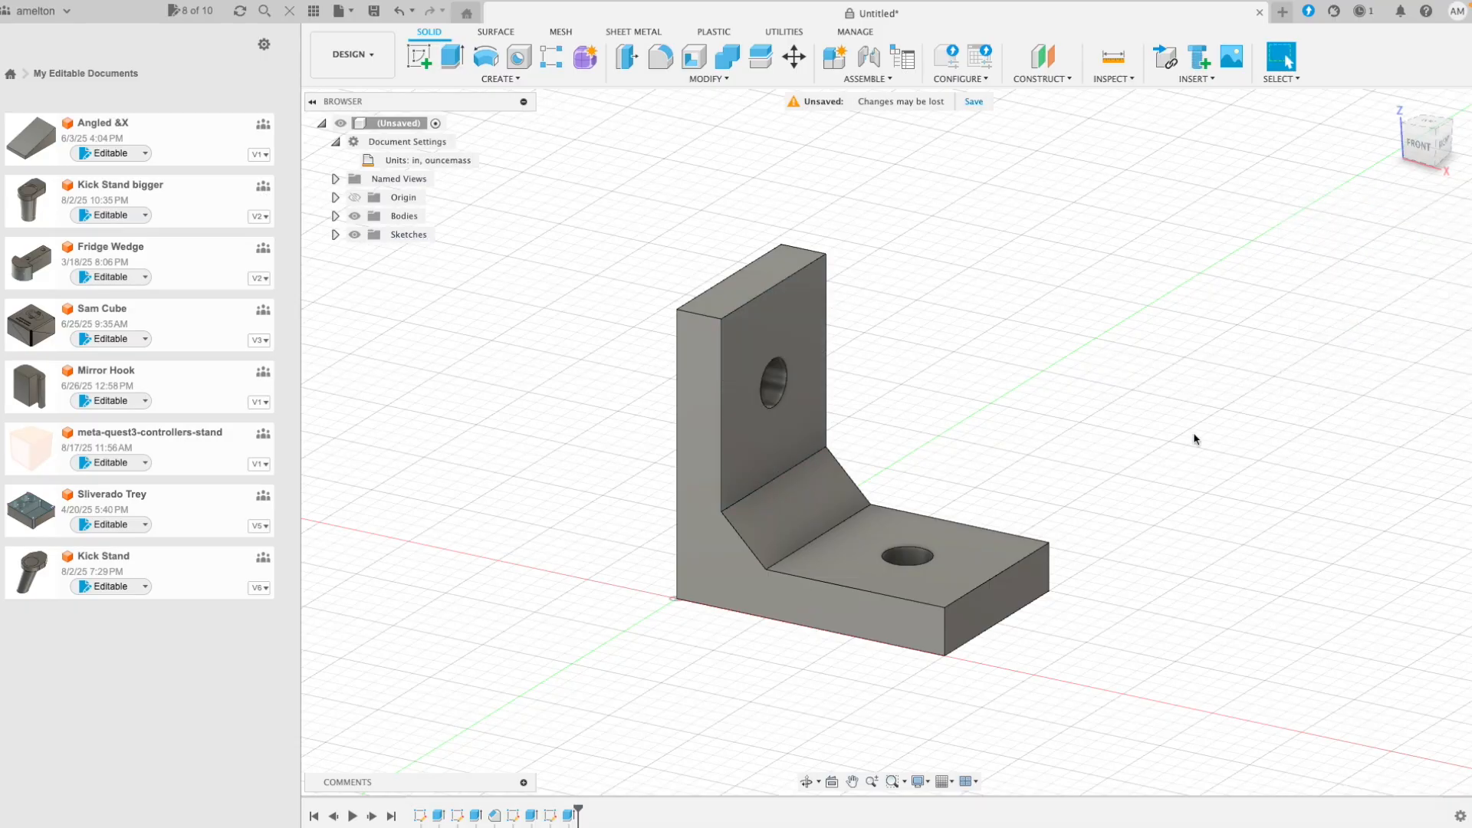
# Chamfer the inner edges of the wall hole and the base hole with an equal distance of 0.0375 in.
pyautogui.click(786, 394)
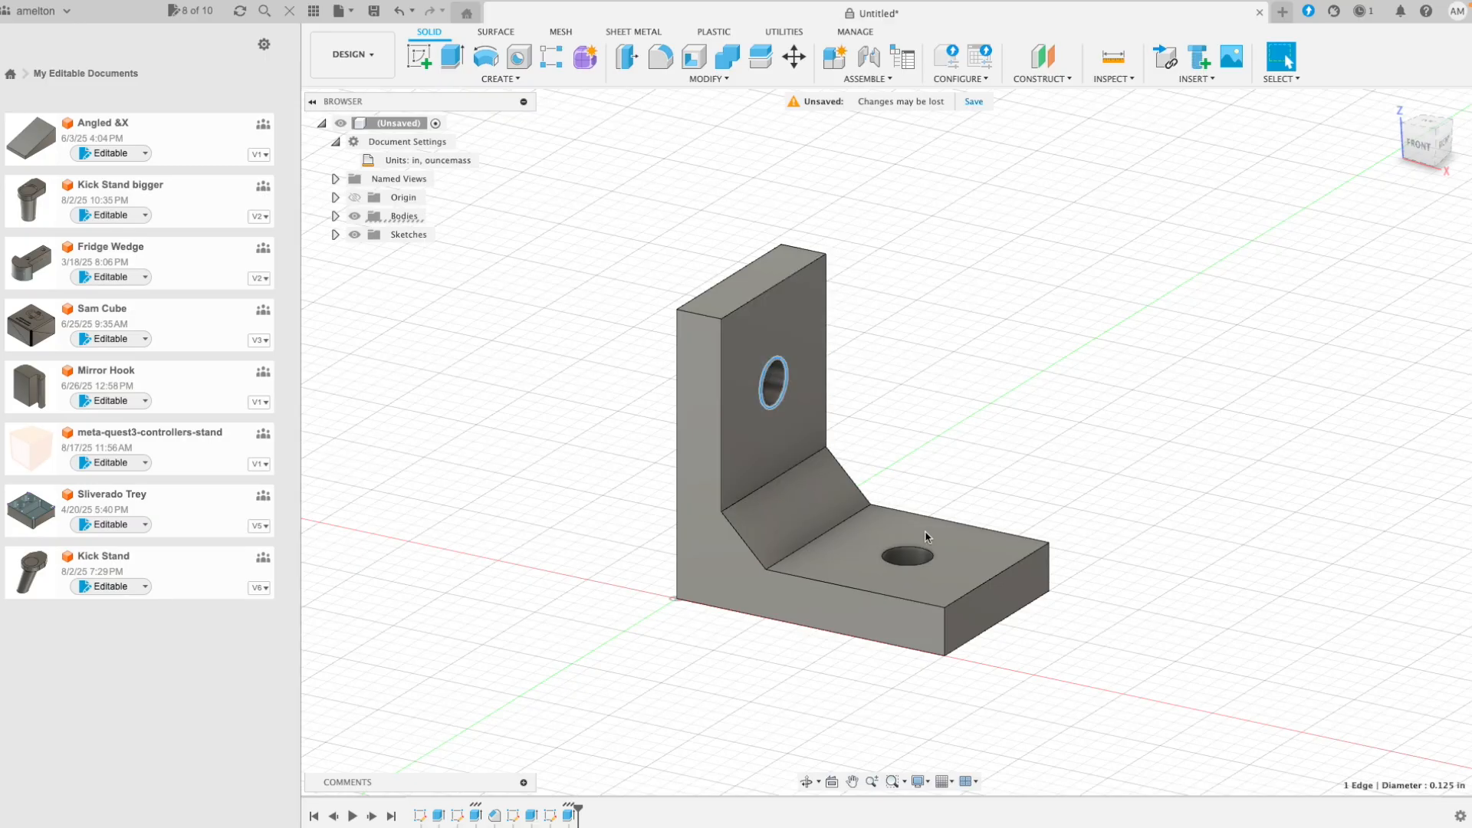
pyautogui.keyDown('ctrl'); pyautogui.click(927, 554); pyautogui.keyUp('ctrl')
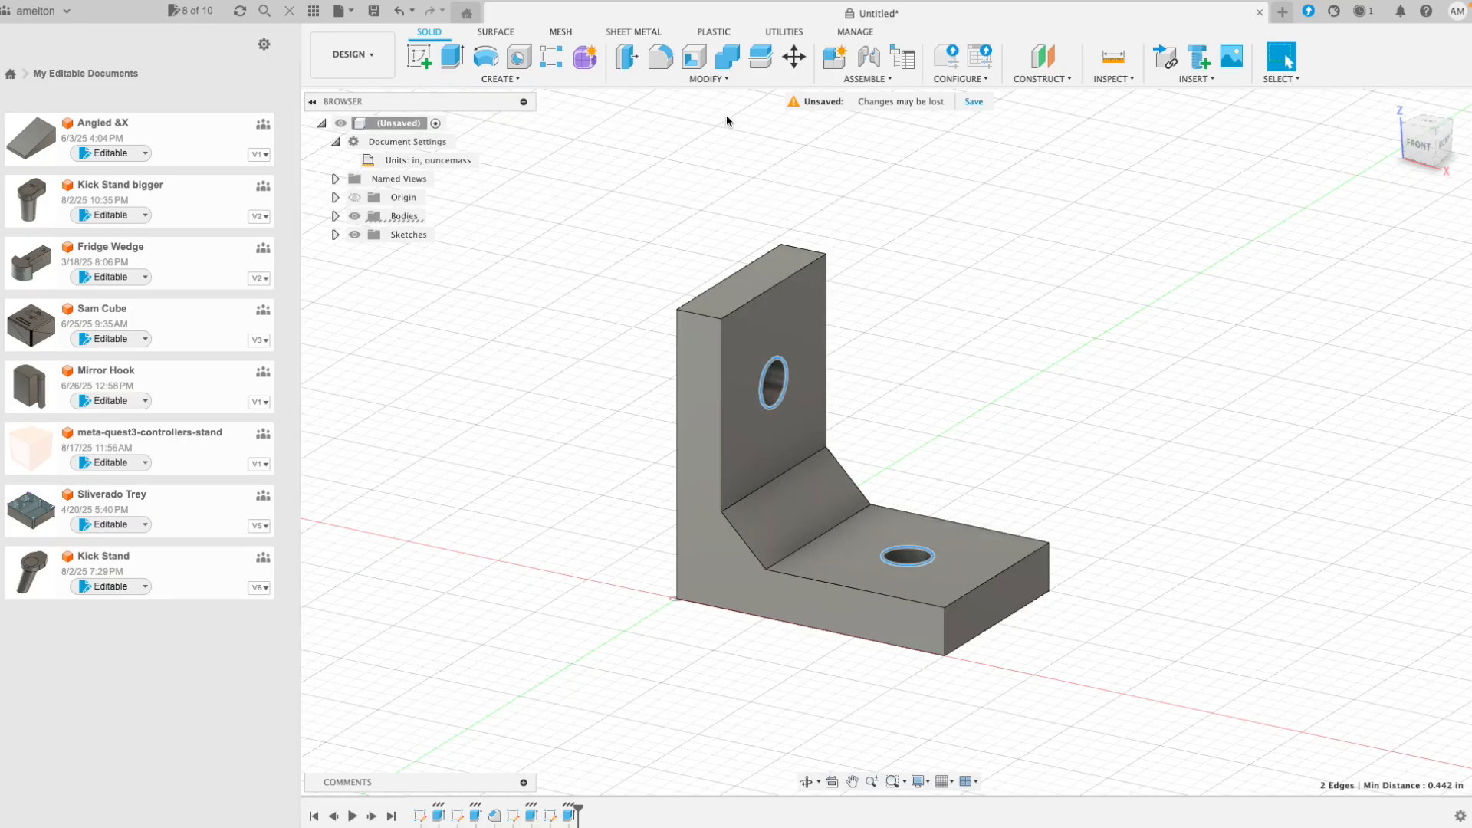
pyautogui.click(670, 80)
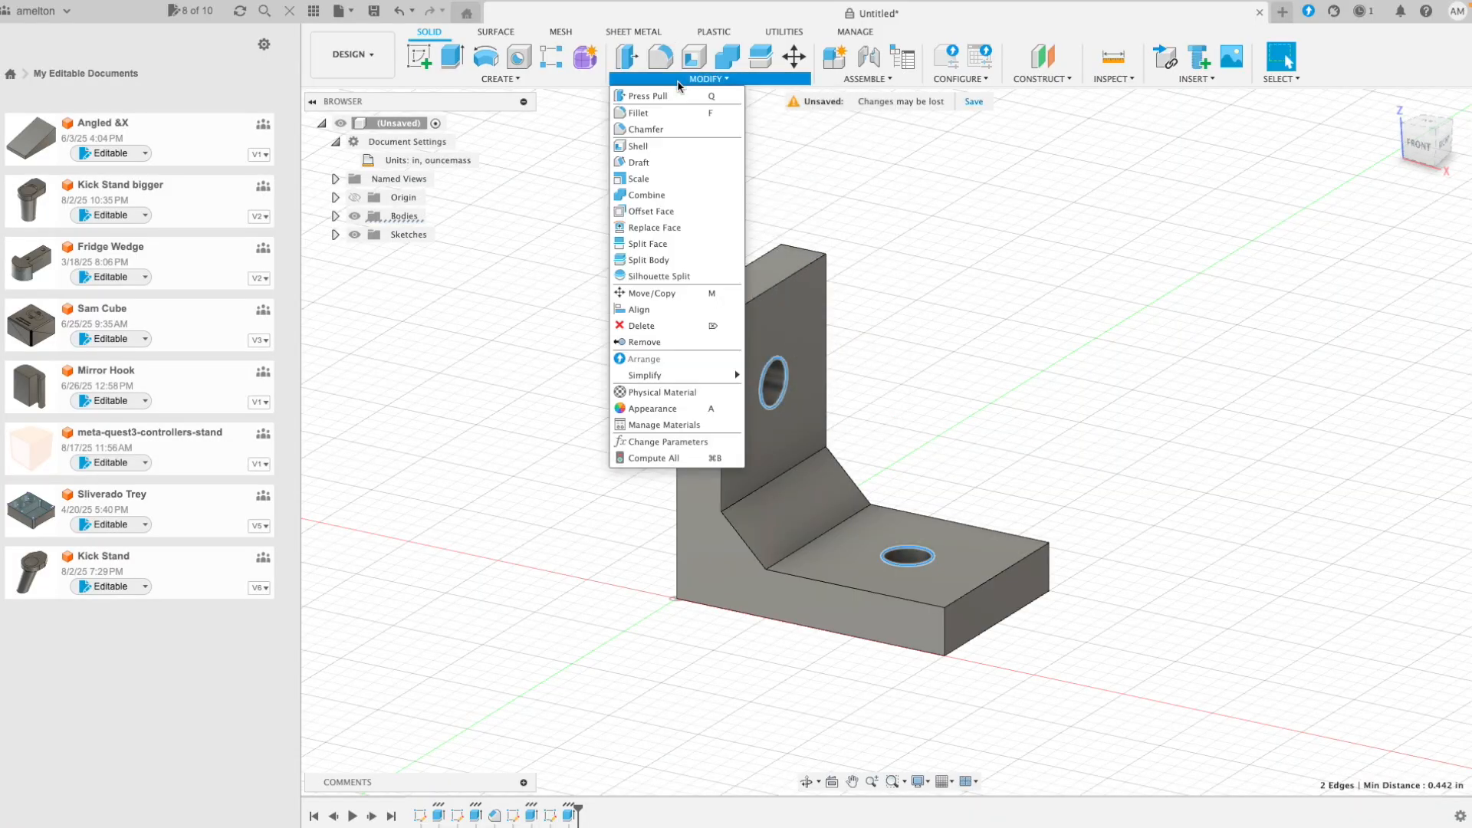
pyautogui.click(646, 129)
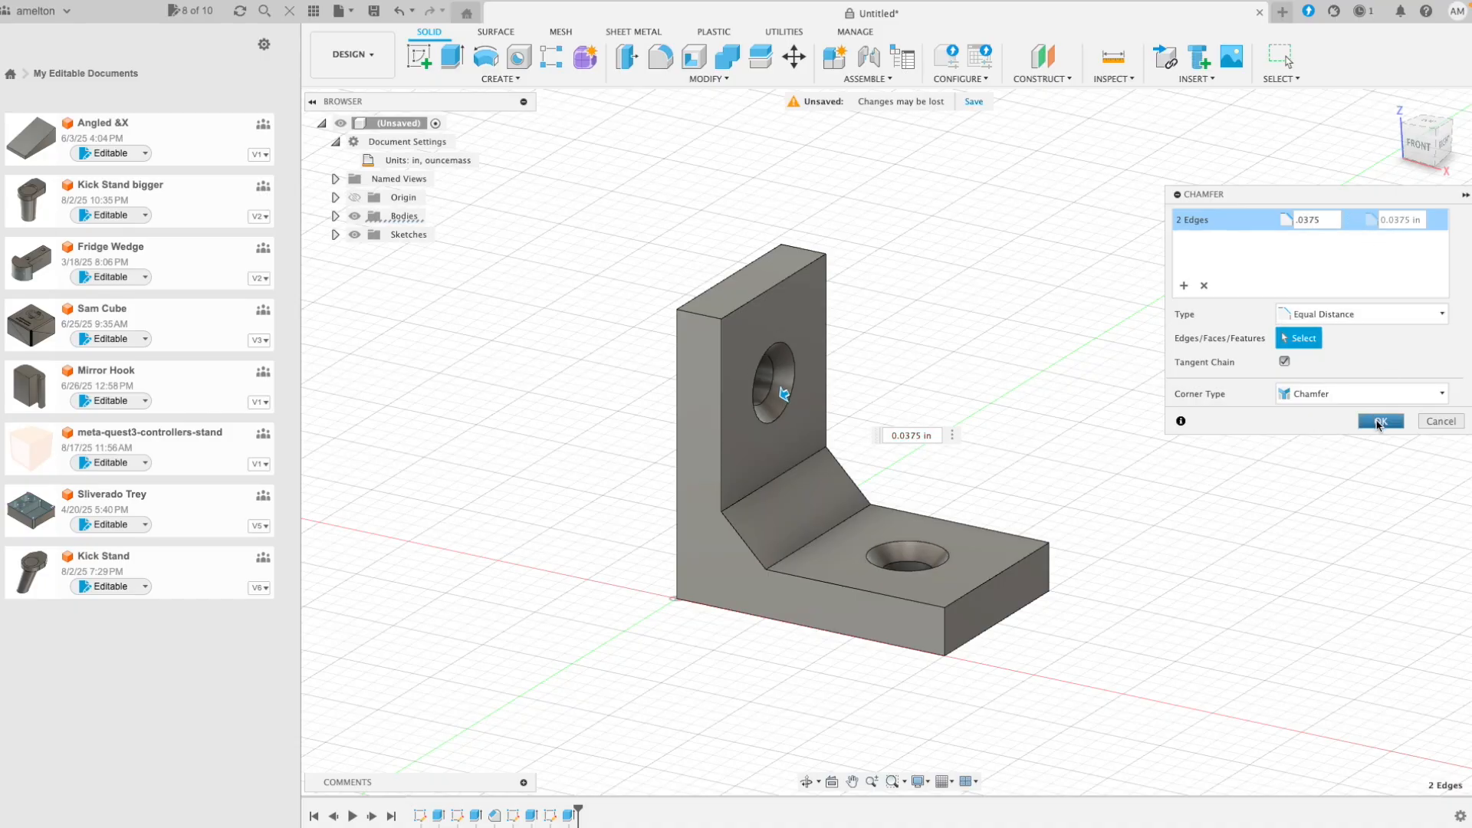
pyautogui.click(1379, 421)
pyautogui.moveTo(1156, 398); pyautogui.dragTo(1104, 411, button='middle')
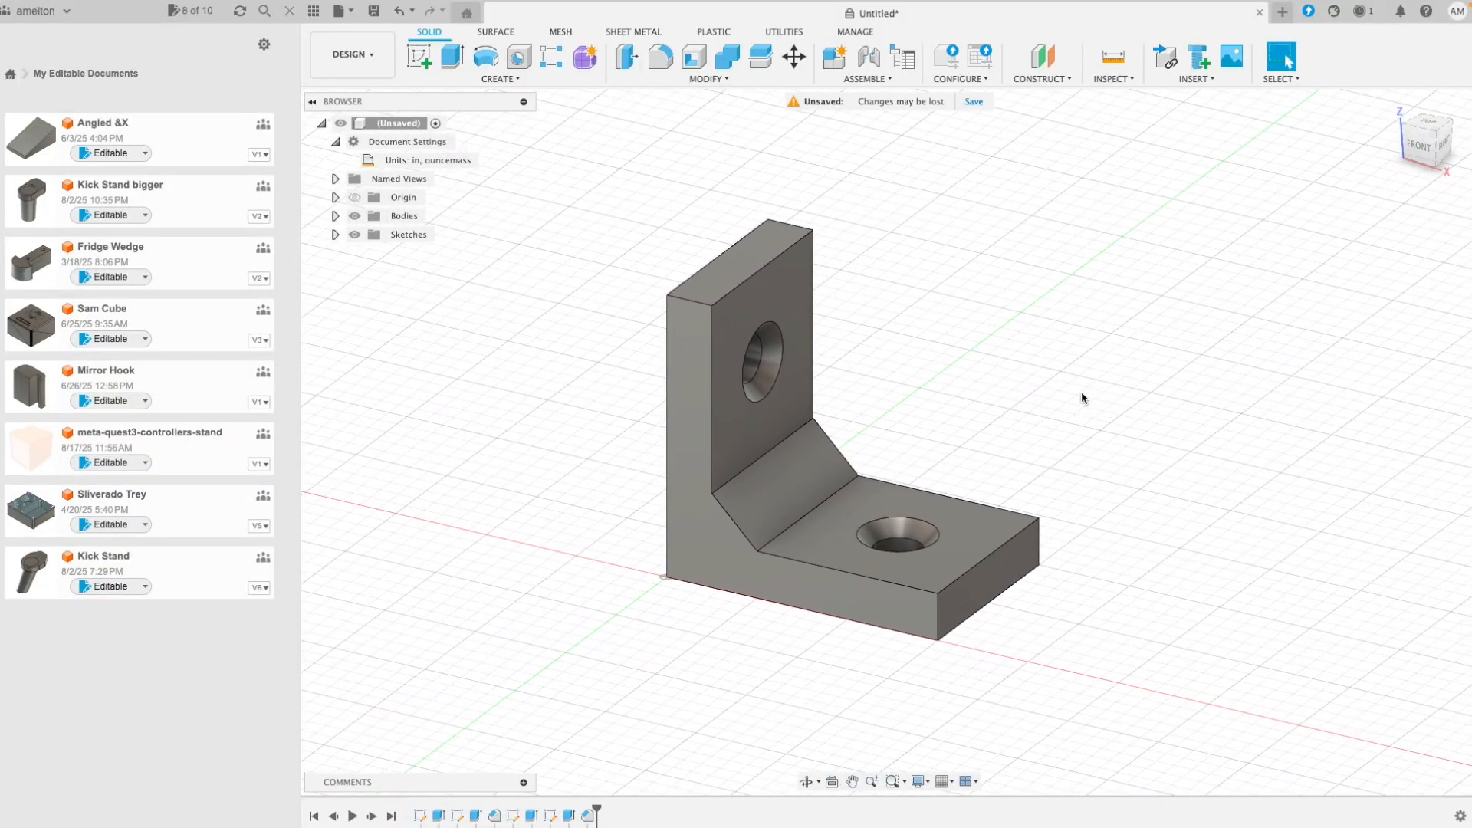
# Save the bracket design and load L Bracket v1.stl onto the build plate in Bambu Studio.
pyautogui.click(369, 19)
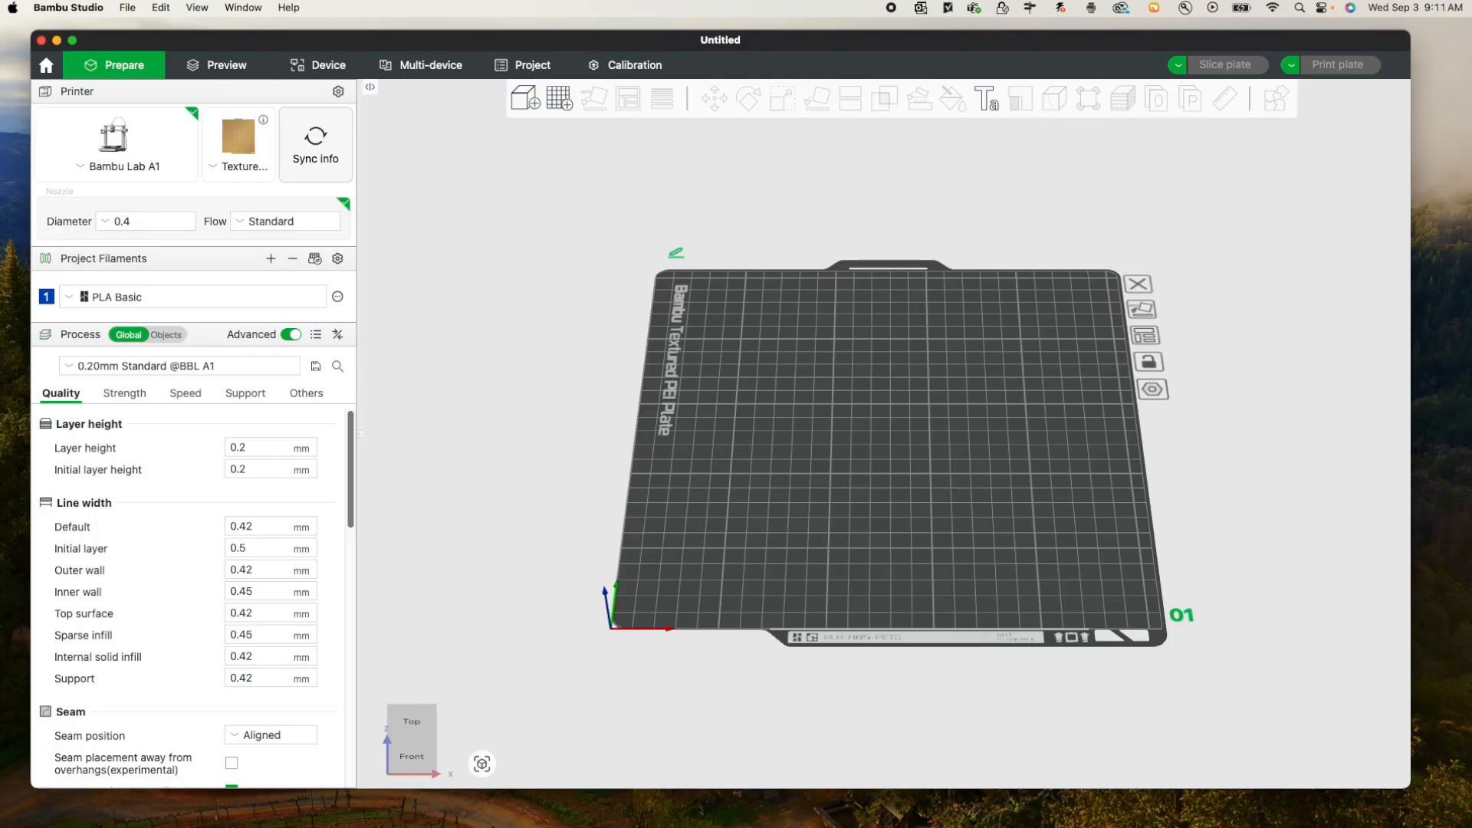
pyautogui.moveTo(519, 409); pyautogui.dragTo(806, 451)
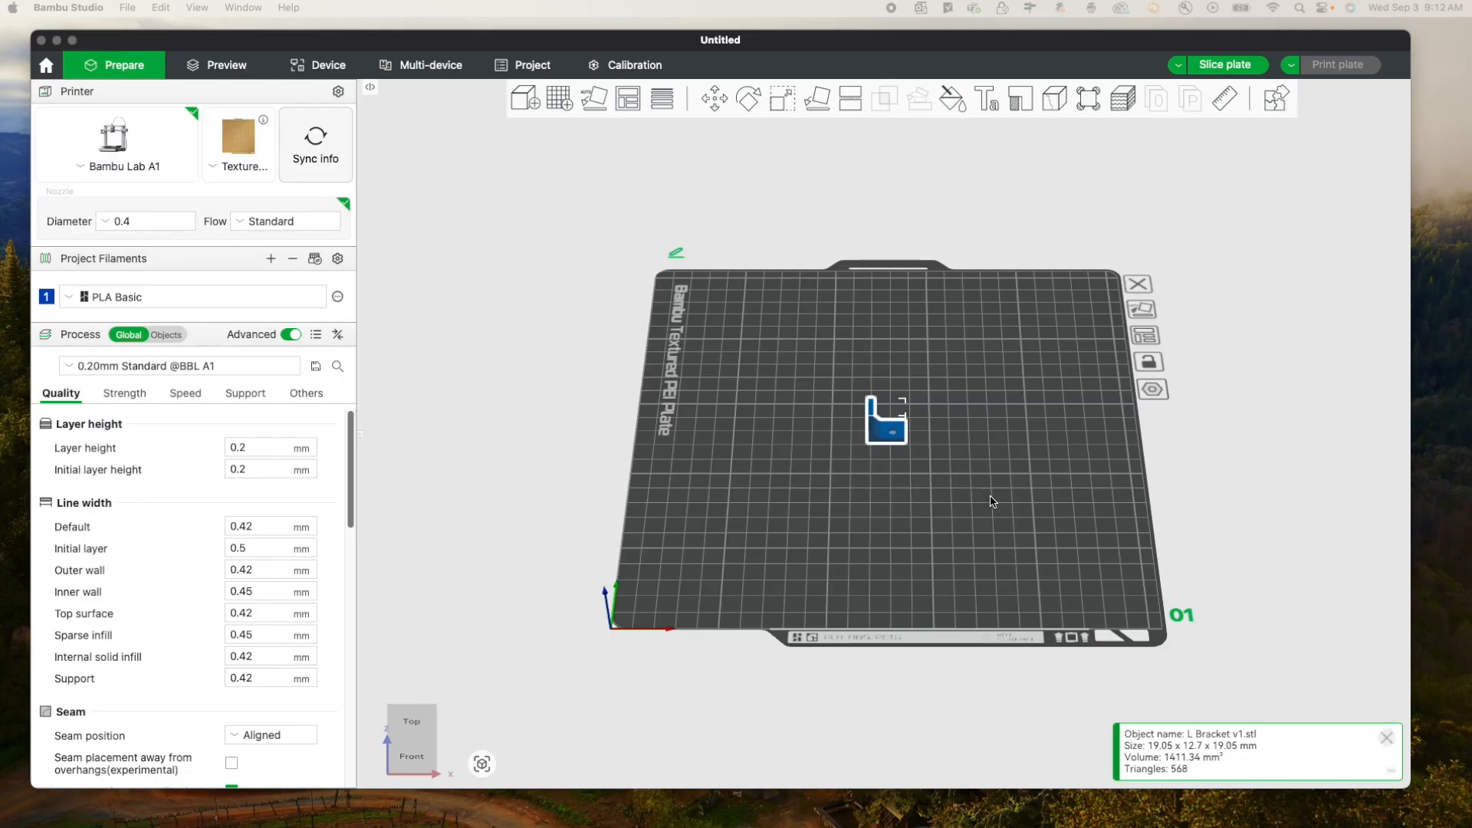
pyautogui.moveTo(1235, 460); pyautogui.dragTo(1215, 448)
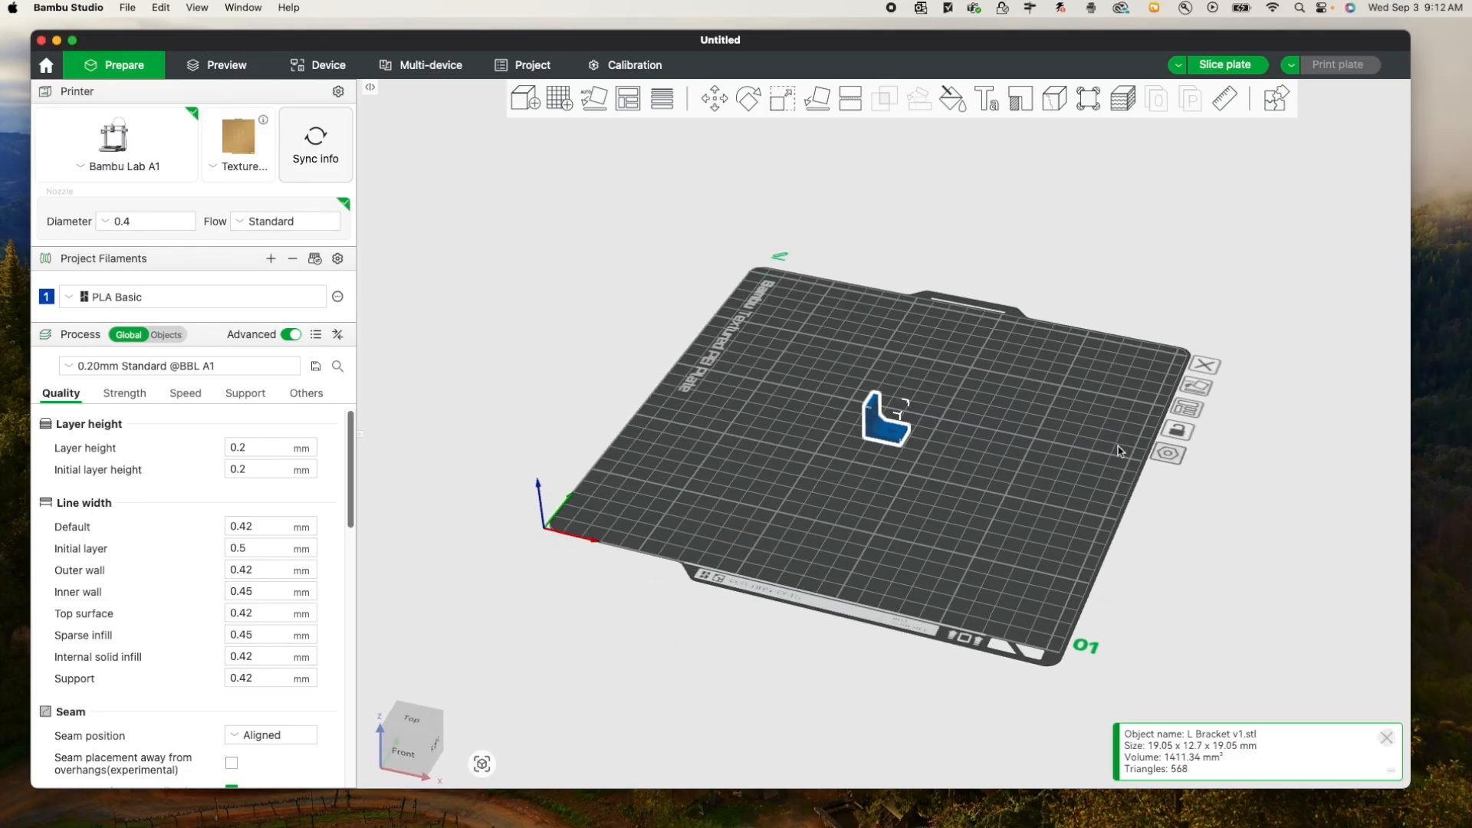
# Clone the L bracket on the build plate with the number of copies set to 20.
pyautogui.rightClick(886, 440)
pyautogui.click(912, 461)
pyautogui.write('20')
pyautogui.press('Return')
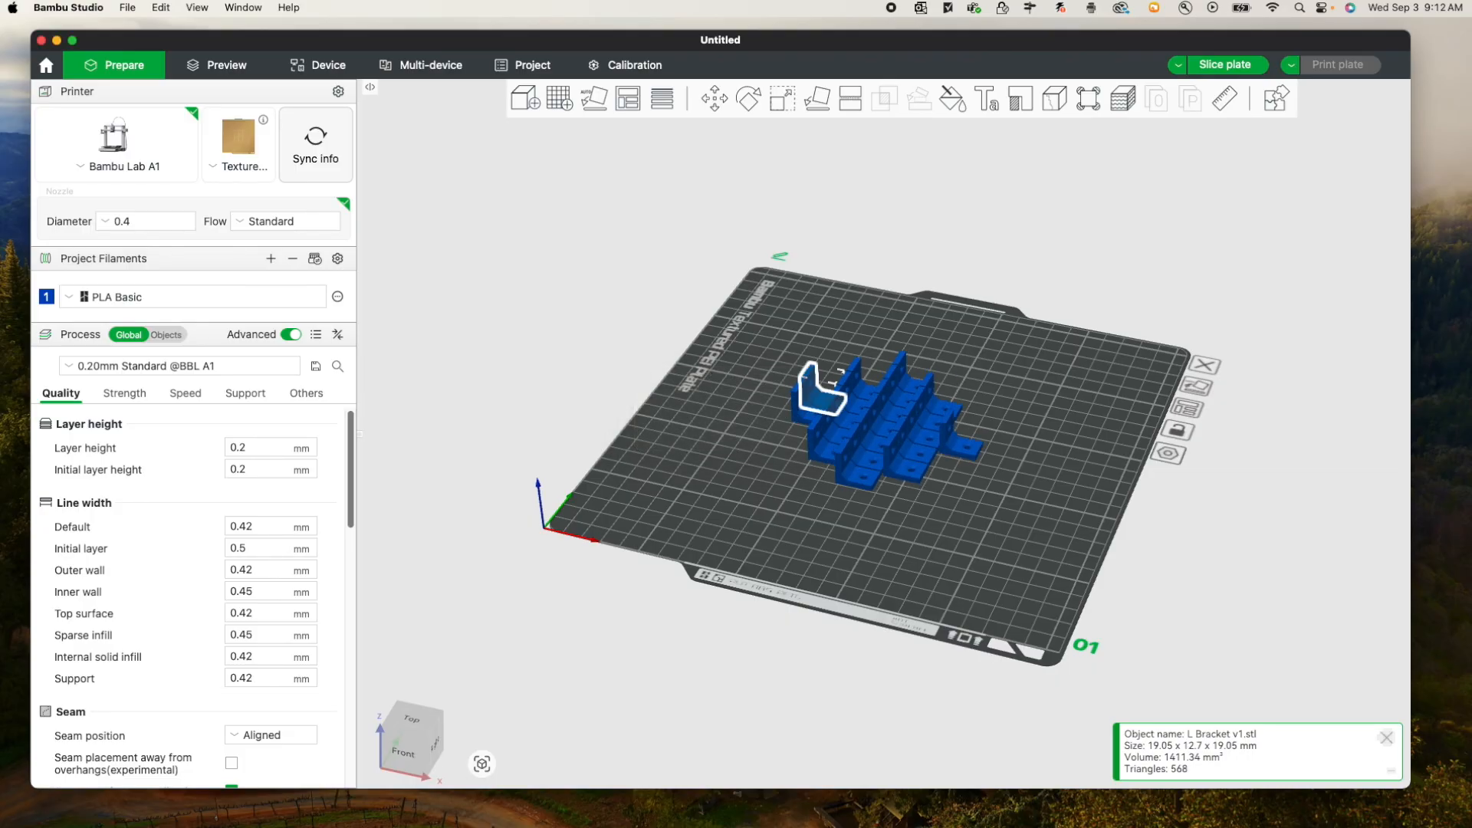
# Slice the plate of brackets for the Bambu Lab X1 Carbon with PLA-CF filament and the 0.20mm Standard profile.
pyautogui.click(545, 315)
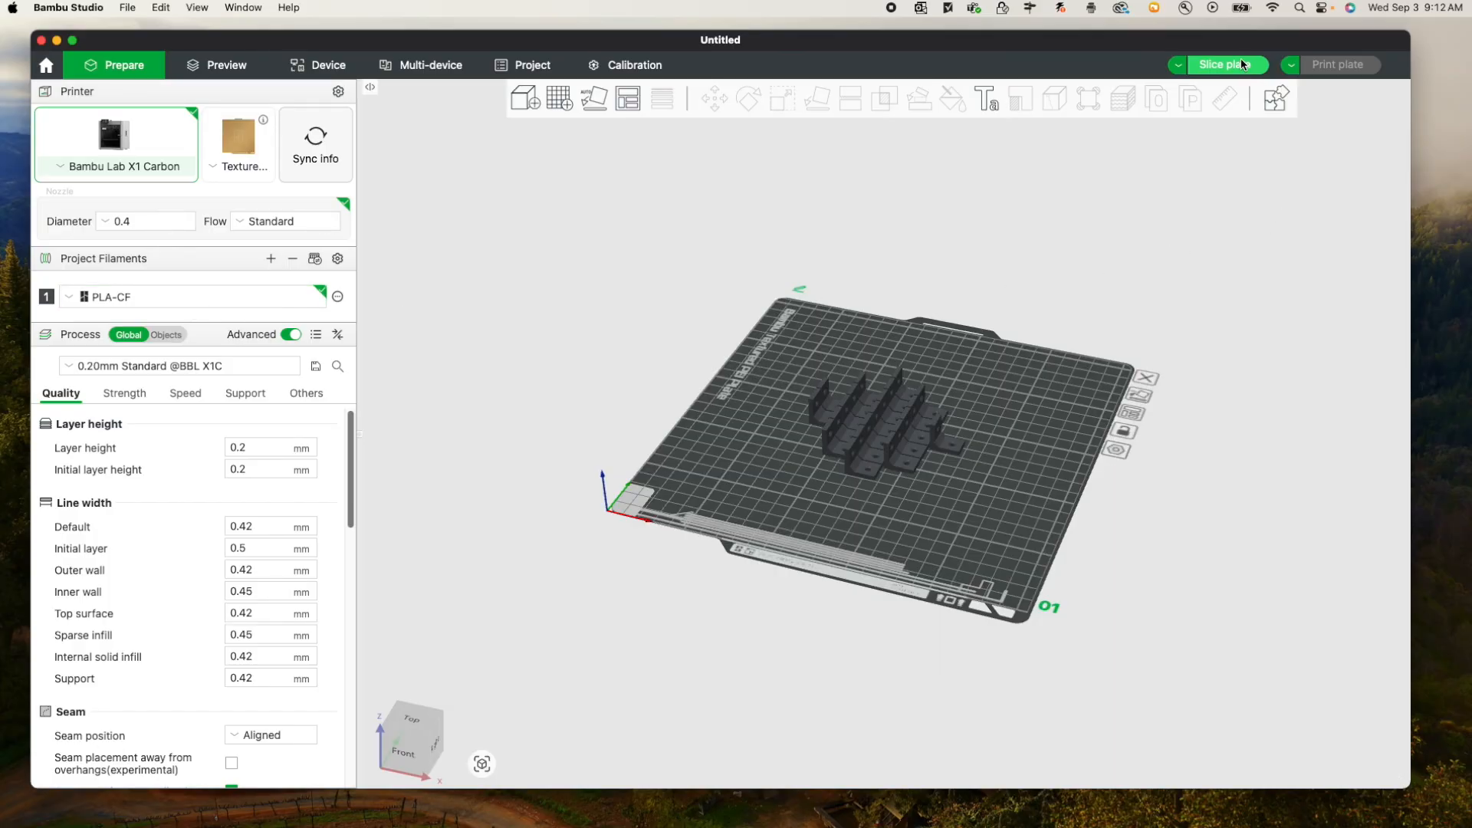
pyautogui.click(1242, 64)
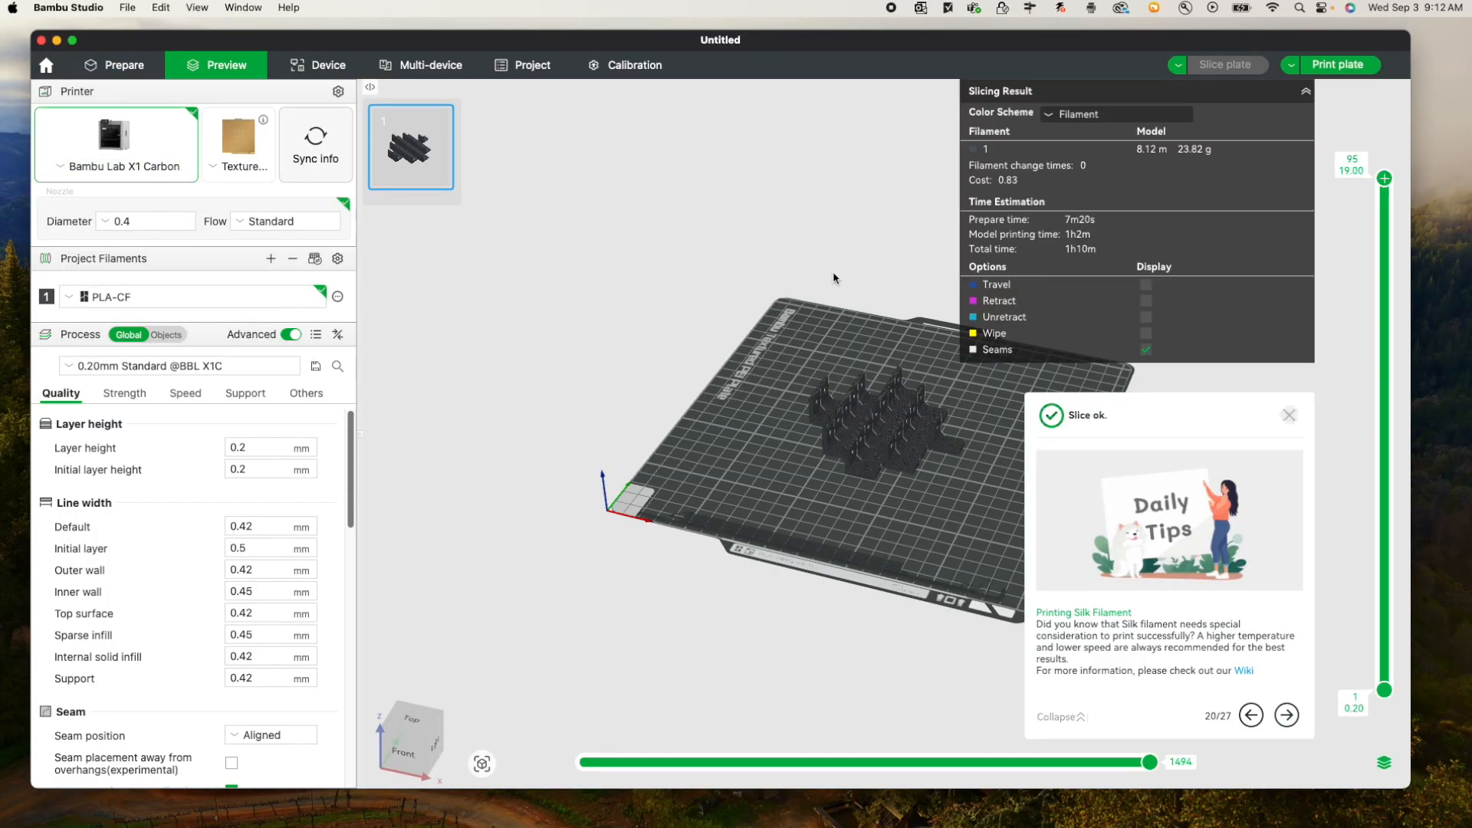
pyautogui.moveTo(835, 242); pyautogui.dragTo(632, 291, button='middle')
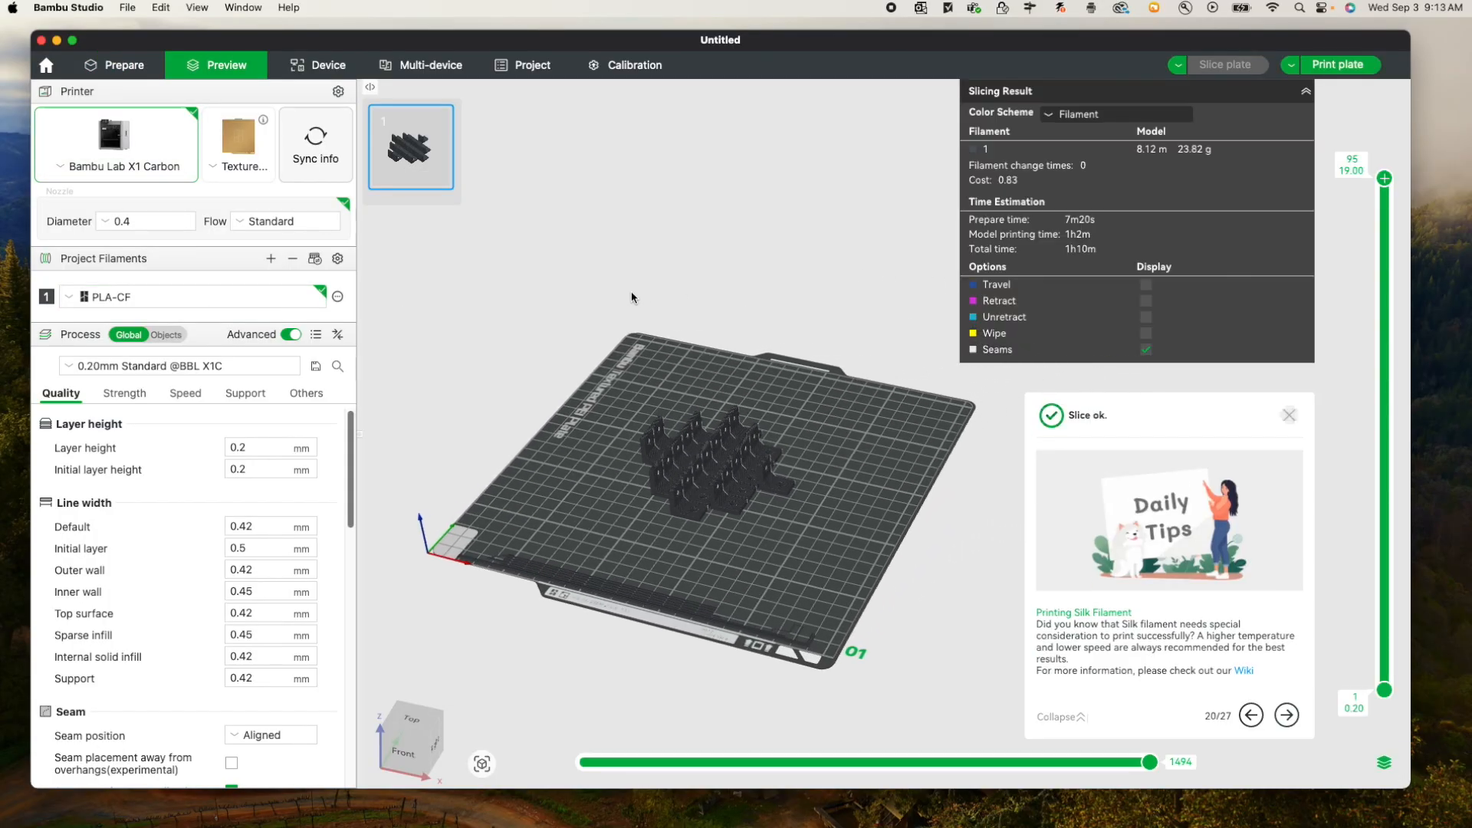
# Send the sliced plate to the SSX X1 Carbon printer with Timelapse on, accepting the warning.
pyautogui.click(1336, 64)
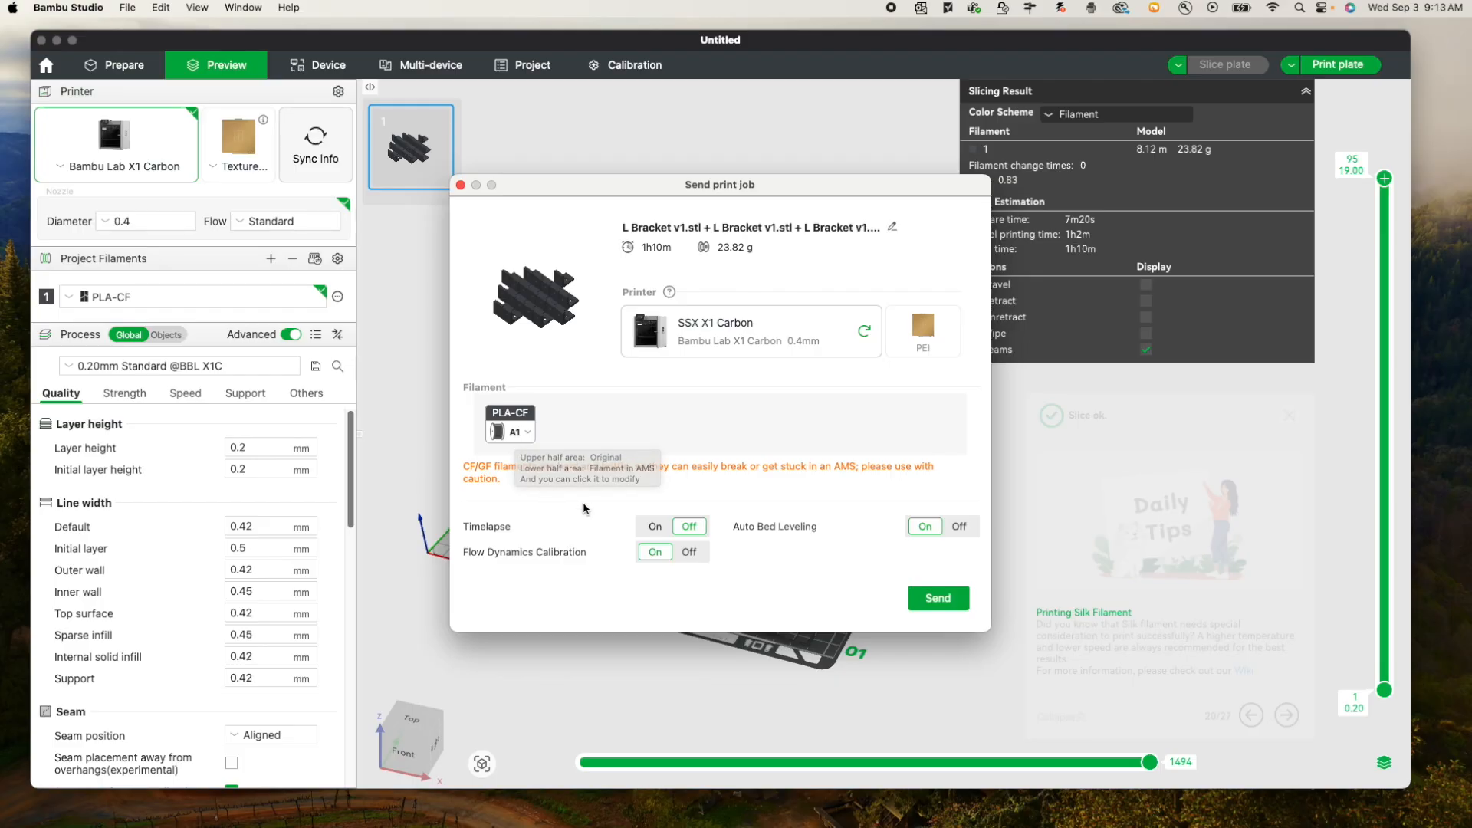
pyautogui.click(654, 526)
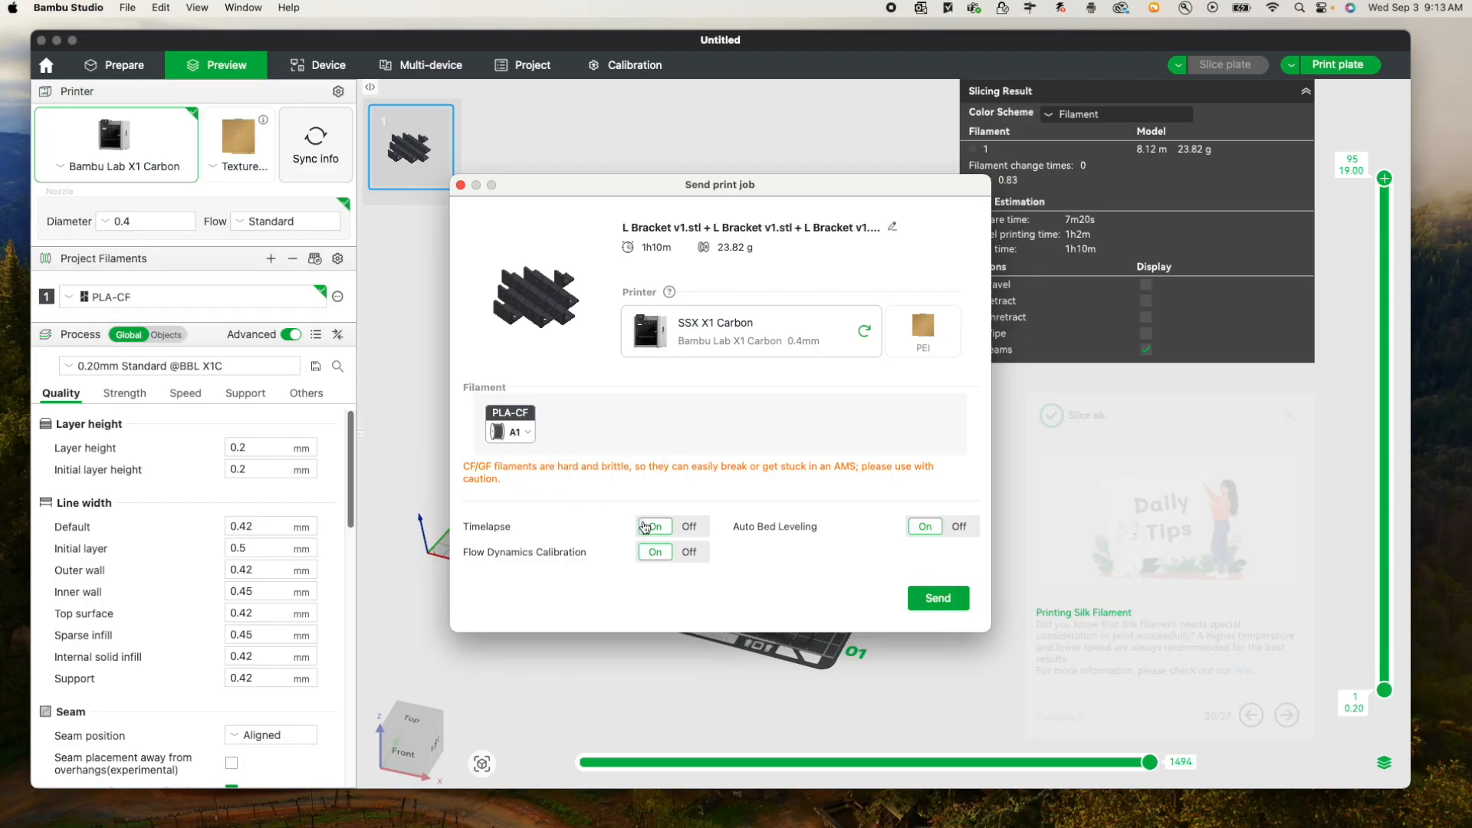
pyautogui.click(943, 601)
pyautogui.click(838, 475)
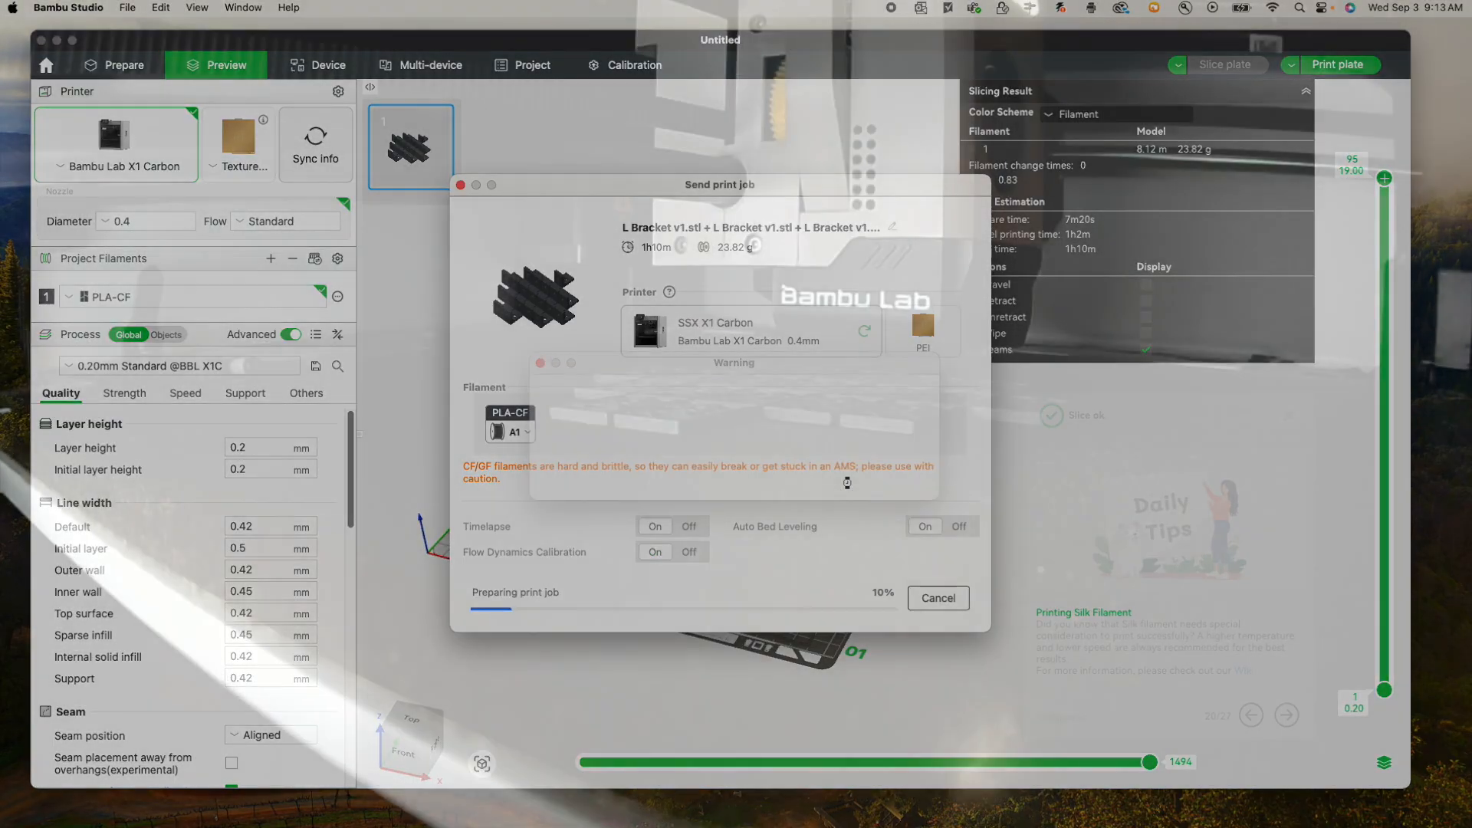